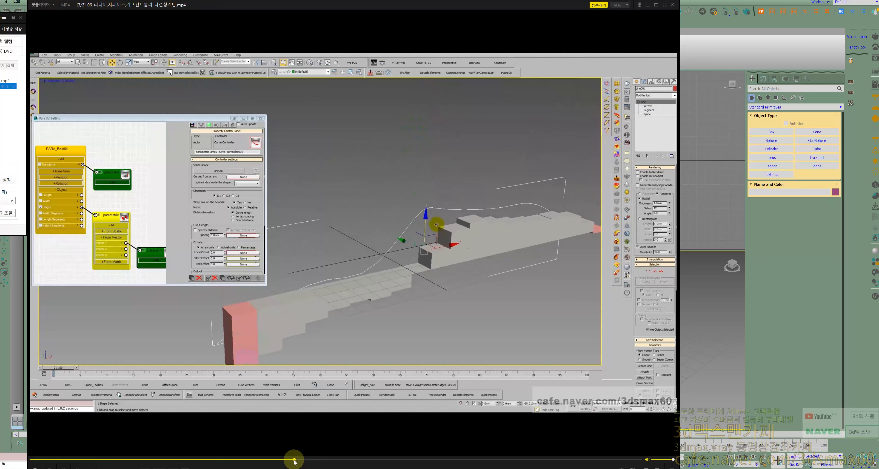
Step: Rewind the parametric spiral stair video in short skips to review the curve-controlled steps, and close the player
key("Left")
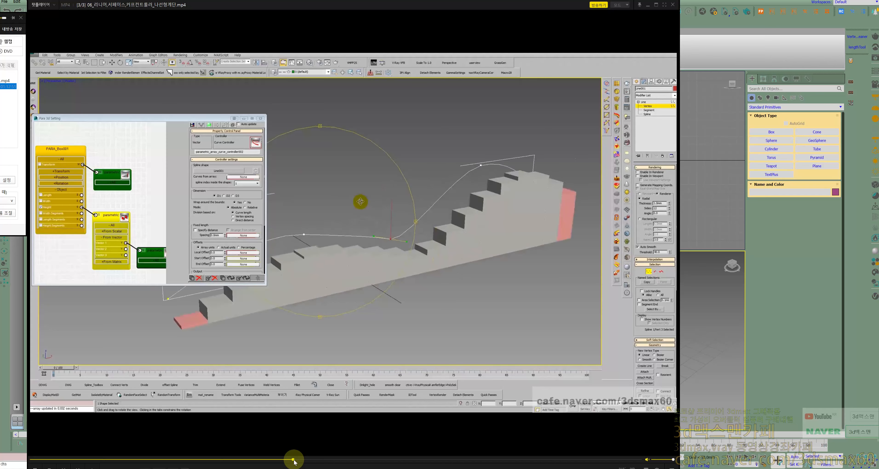
key("Left")
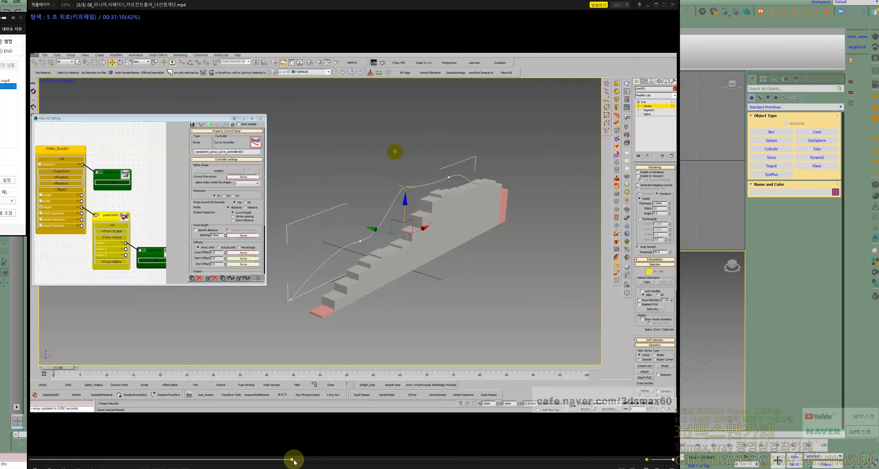
key("Left")
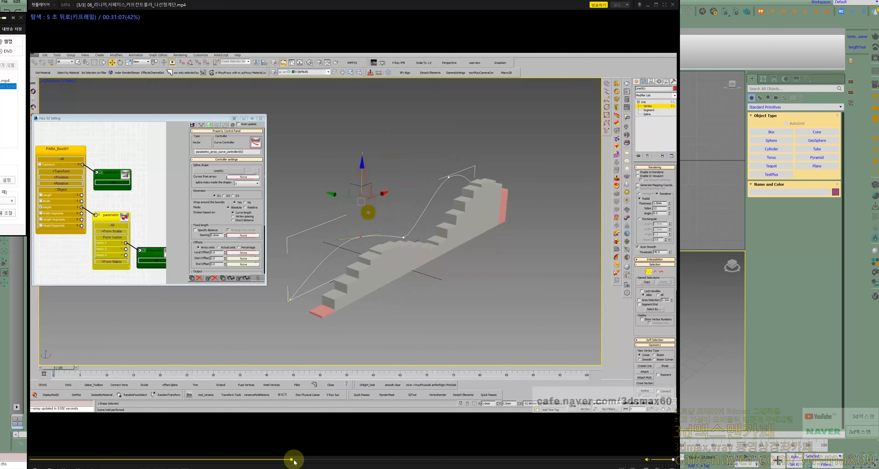
right_click(298, 434)
left_click(305, 430)
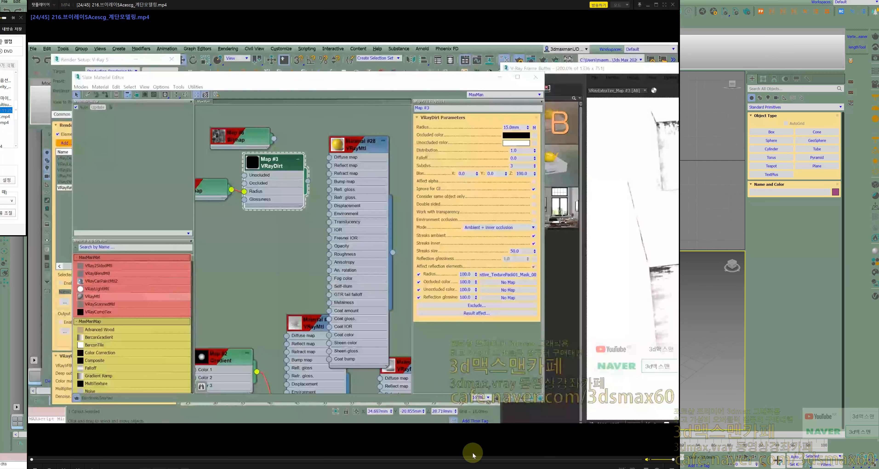
Step: Skim the first stair modelling video (216) from the rectangle step layout through to the finished stairs with railings
left_click(537, 460)
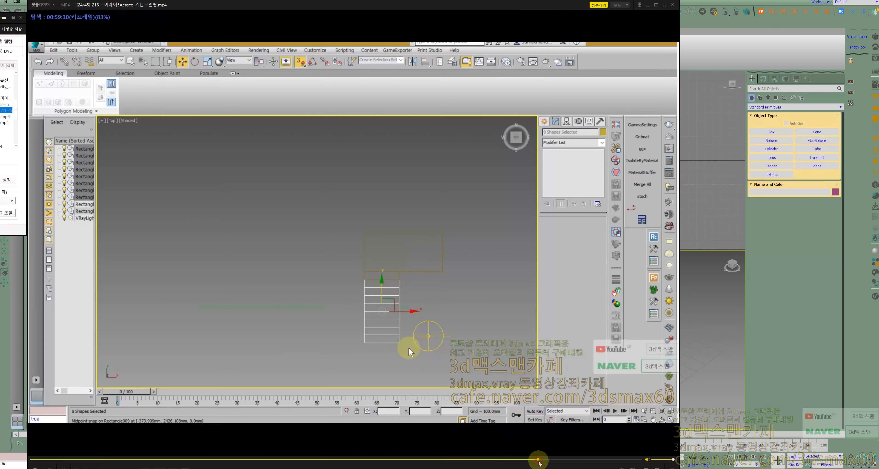
left_click(528, 459)
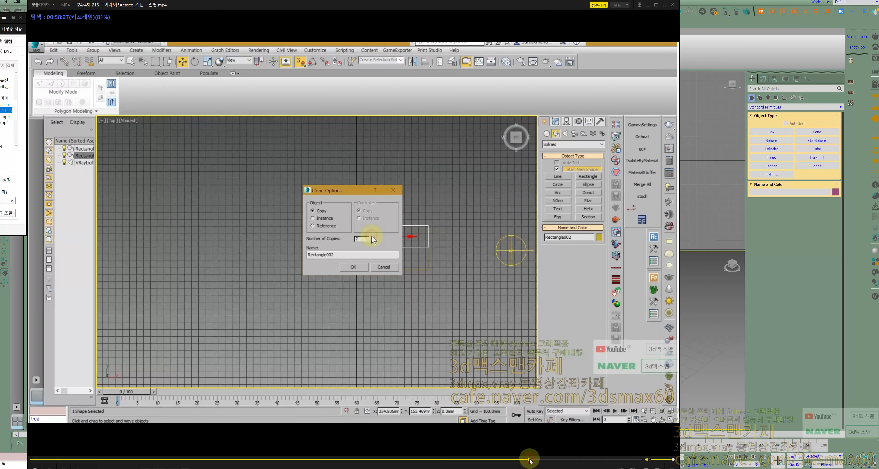
left_click_drag(535, 461, 563, 457)
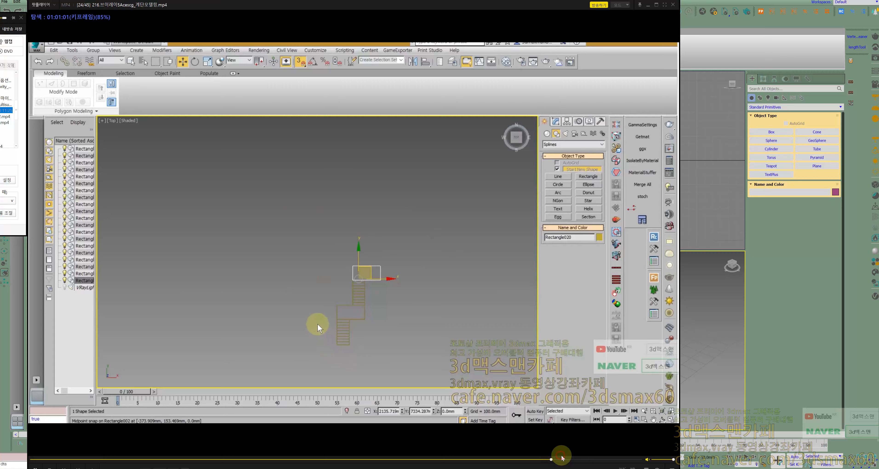
left_click(566, 459)
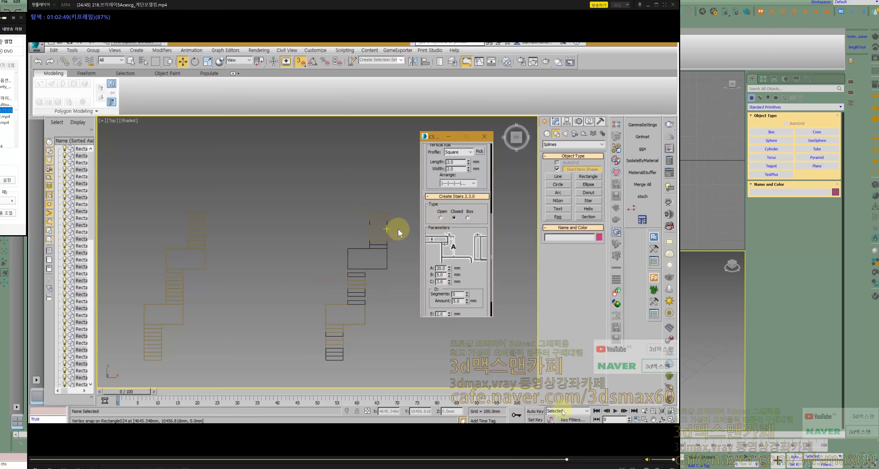
left_click(582, 461)
left_click(590, 460)
left_click(600, 459)
left_click(606, 459)
left_click(612, 460)
left_click(617, 460)
left_click(623, 460)
left_click(627, 459)
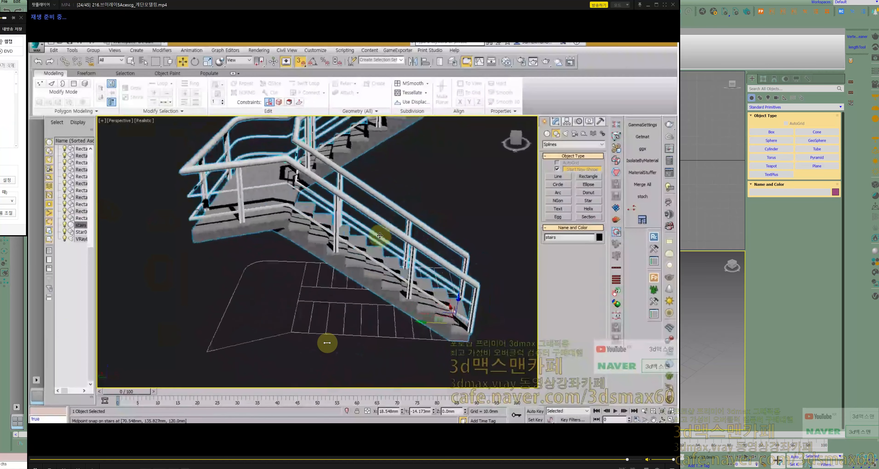
Step: Skim the second stair modelling video (217) to its curved stair layout and Create Stairs script sections, and close the player
key("Page_Down")
left_click(136, 459)
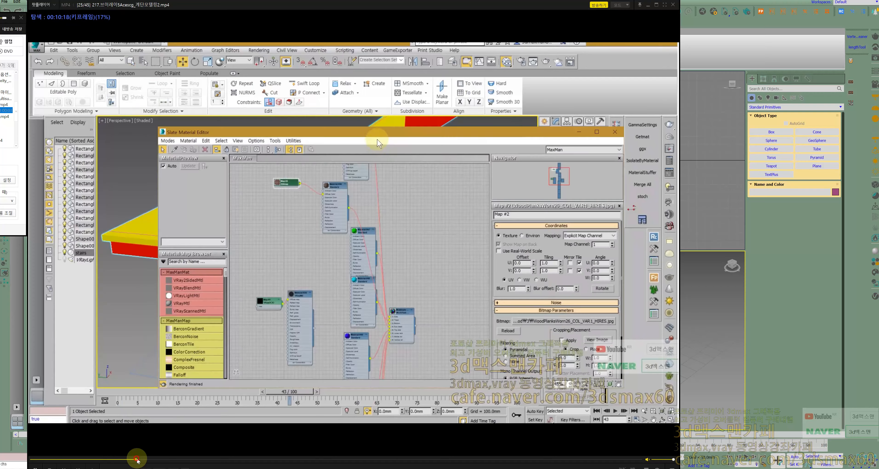
left_click_drag(181, 461, 597, 461)
left_click(605, 459)
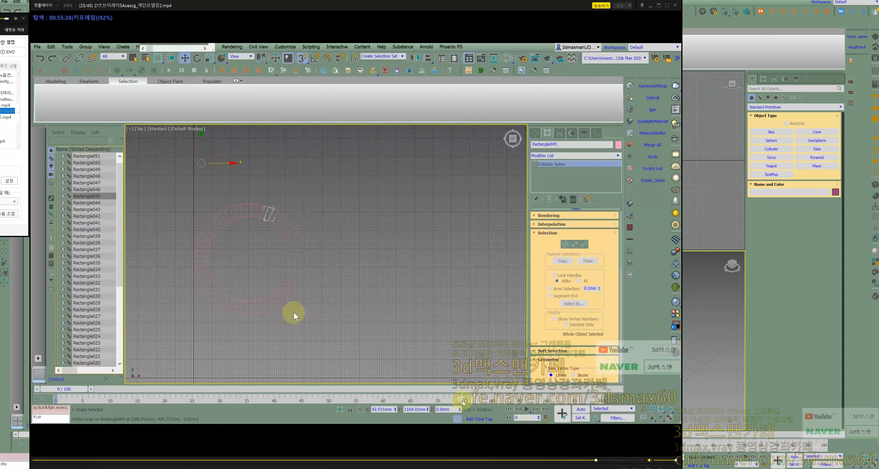
left_click(588, 460)
left_click(596, 460)
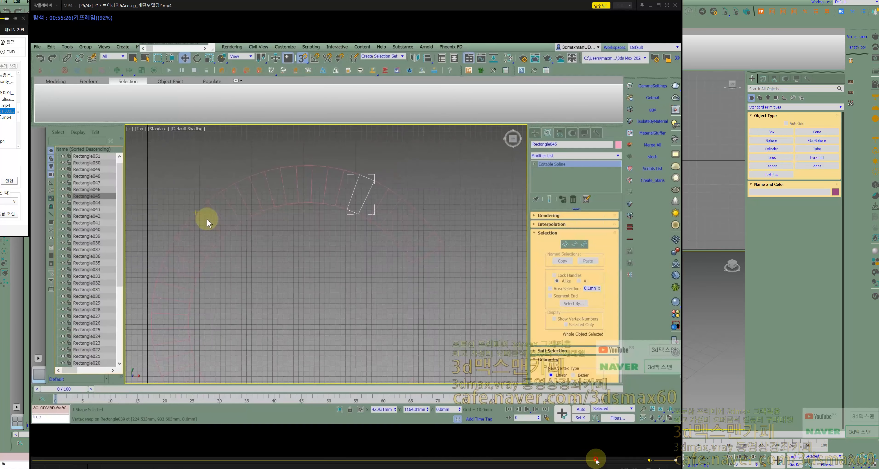
left_click(599, 461)
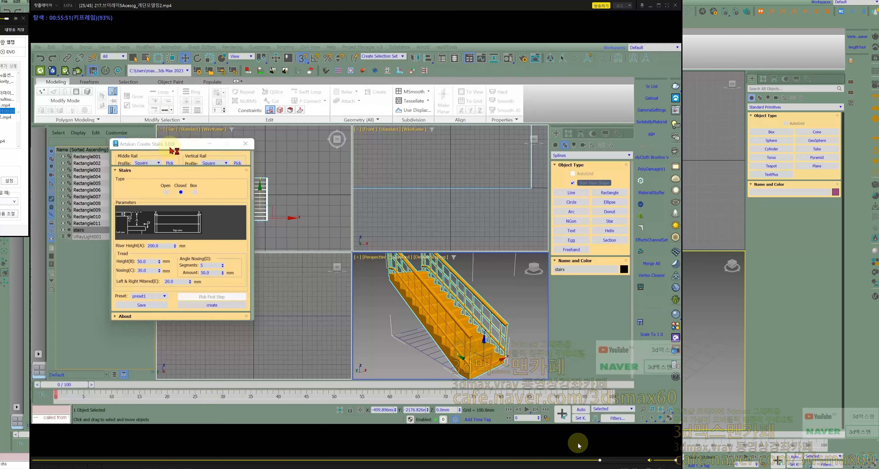
left_click(612, 461)
left_click(607, 461)
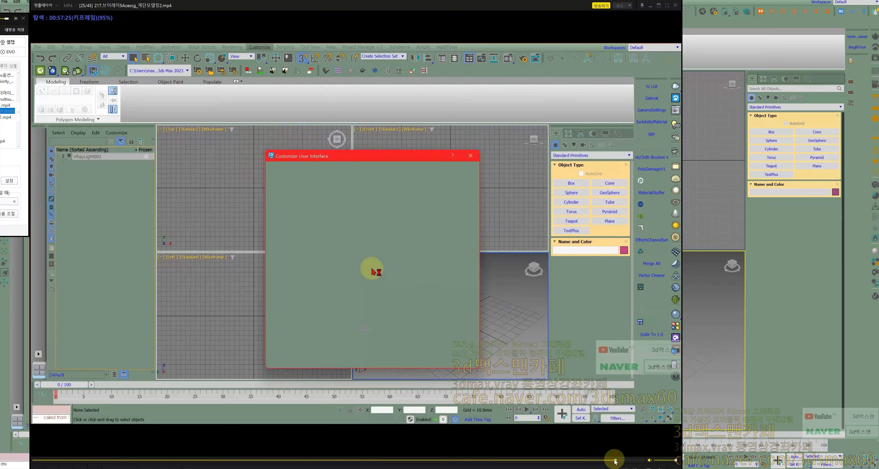
right_click(404, 382)
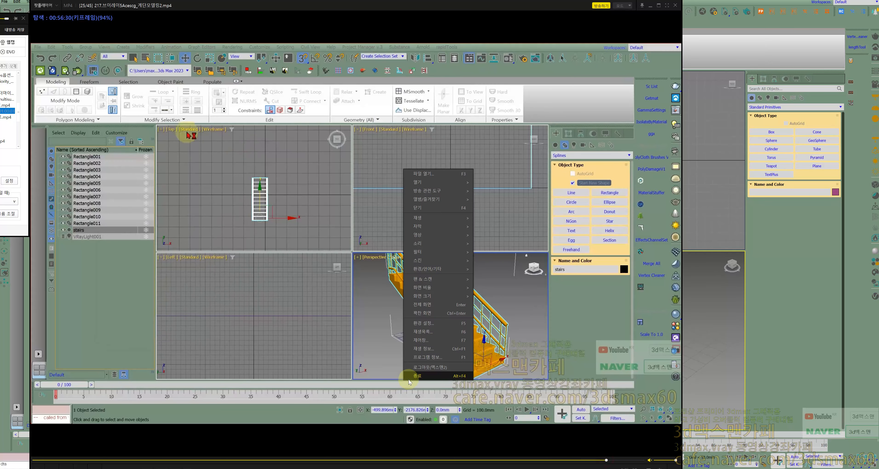
left_click(408, 379)
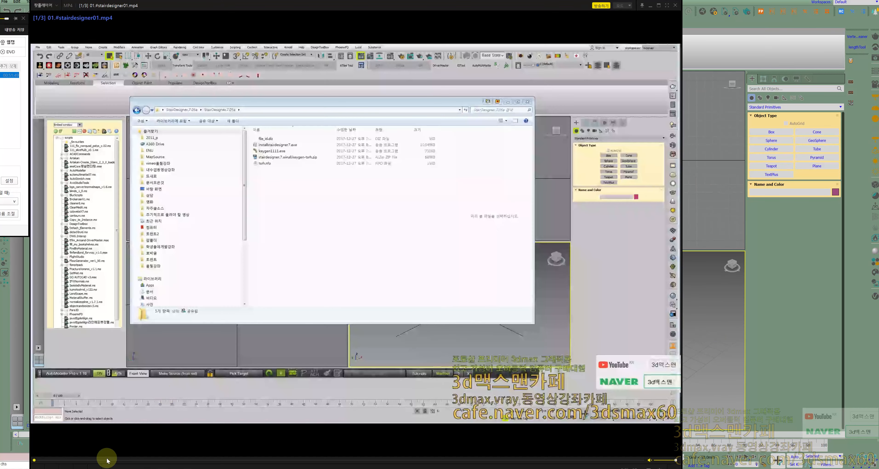
Step: Skim the stairdesigner01 video from the start to the handrail and baluster settings near its end
left_click_drag(107, 461, 276, 460)
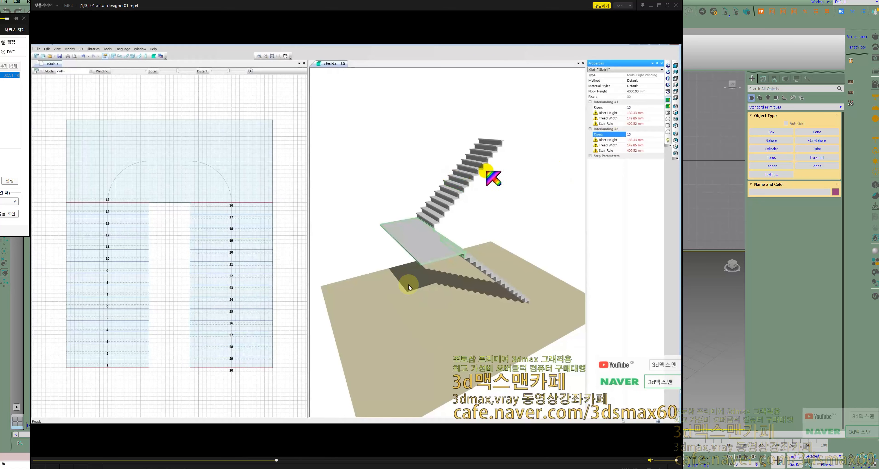
left_click(307, 462)
left_click_drag(311, 464, 624, 462)
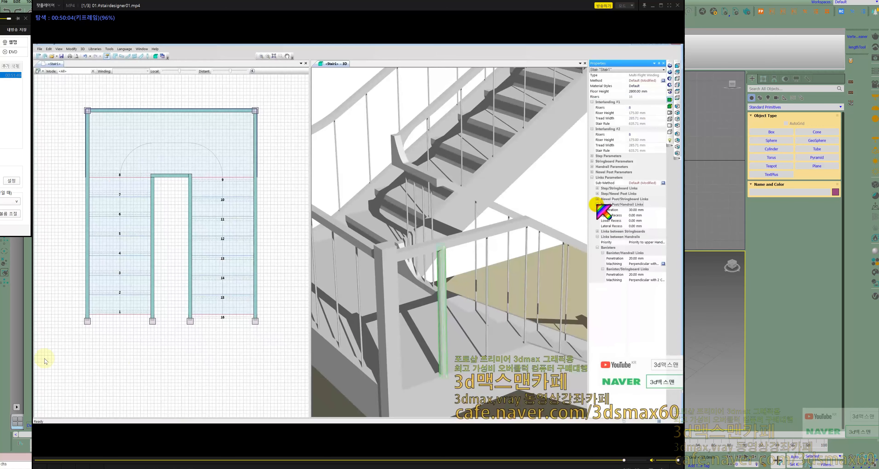
Step: Skim the stairdesigner02 video through its curved stair, handrail and 3ds Max sections, and close the player
key("Page_Down")
left_click_drag(145, 460, 178, 459)
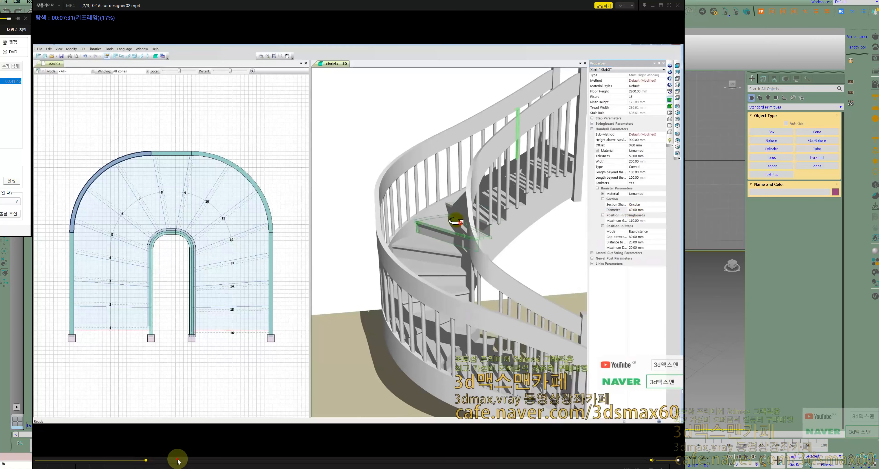
left_click(178, 460)
left_click(219, 460)
left_click(186, 460)
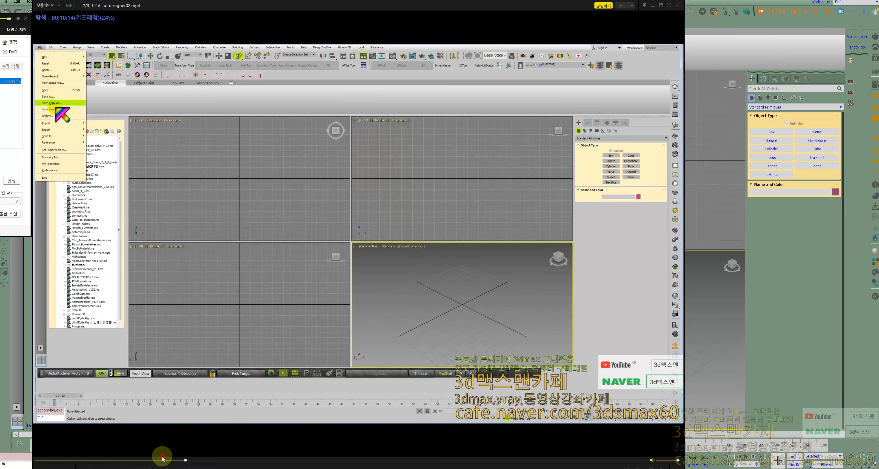
left_click(157, 460)
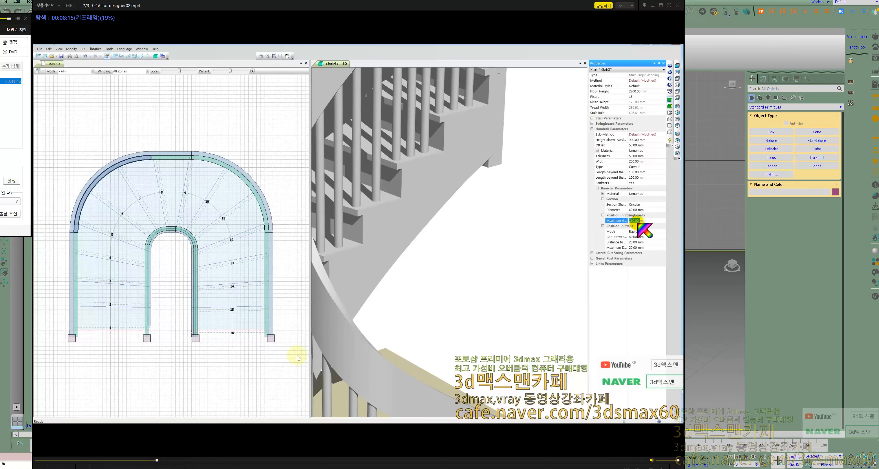
left_click(365, 460)
left_click(423, 460)
left_click_drag(426, 464, 616, 460)
right_click(524, 424)
left_click(538, 417)
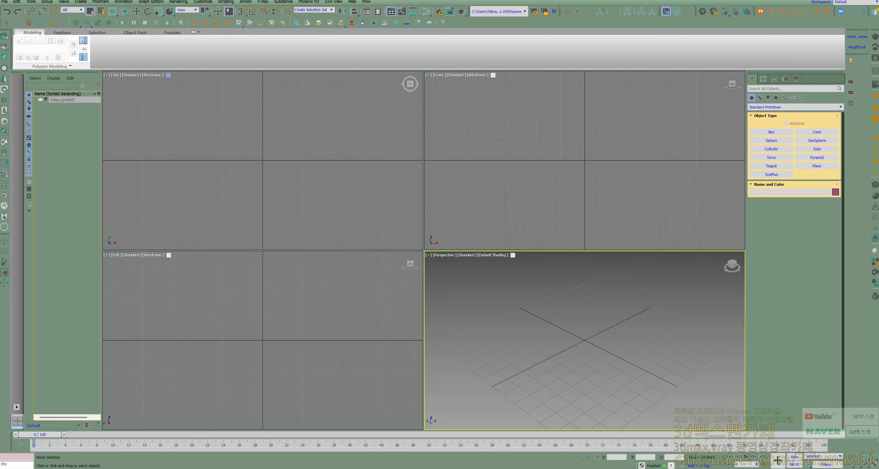
Step: Maximize the Perspective viewport in 3ds Max and examine the Straight Stair parameters in the built-in Stairs category
left_click(875, 465)
left_click(773, 107)
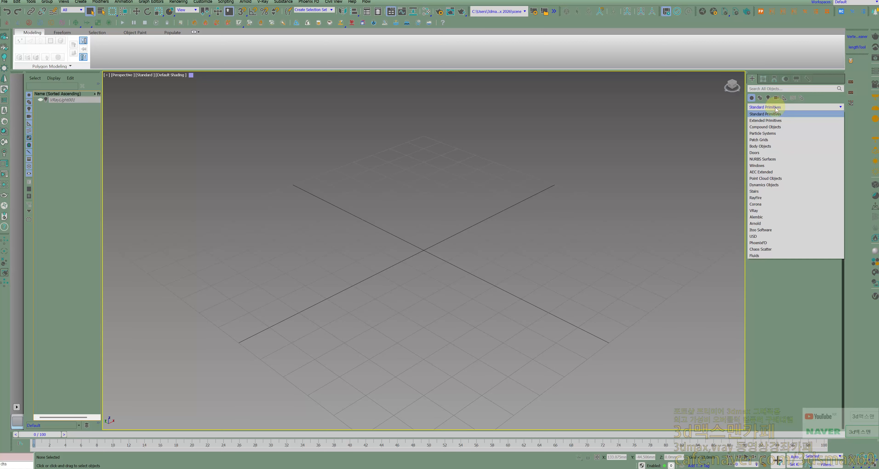
left_click(772, 192)
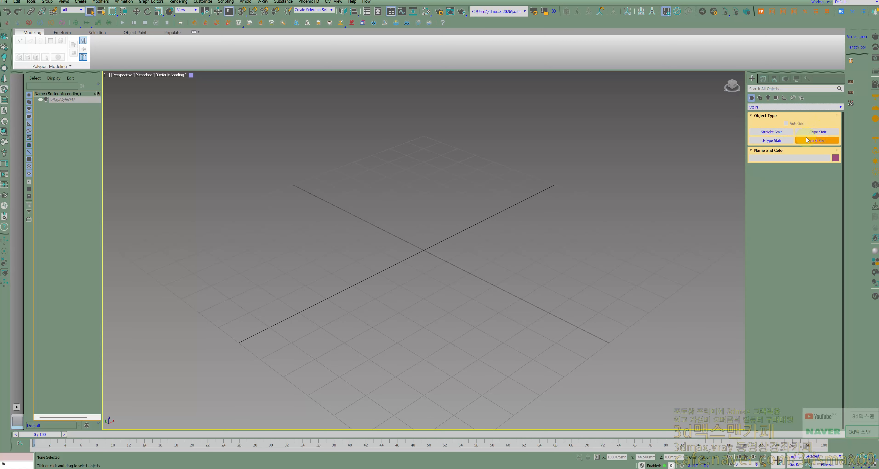
left_click(768, 132)
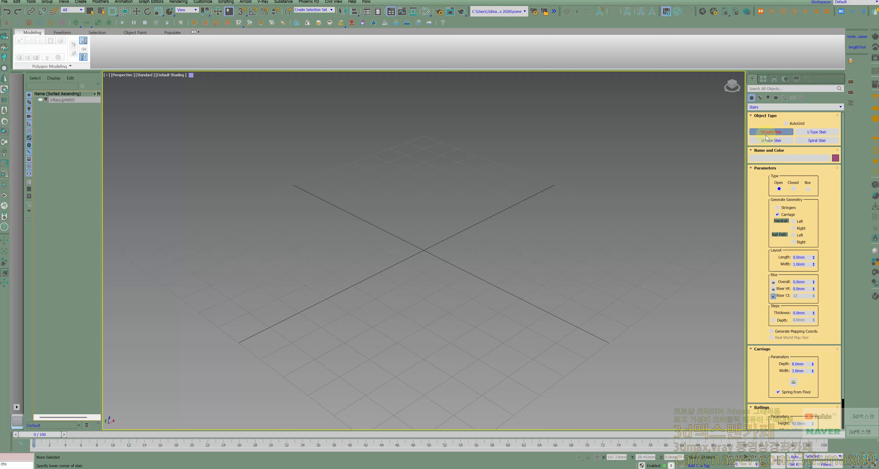
scroll(530, 171, "down", 8)
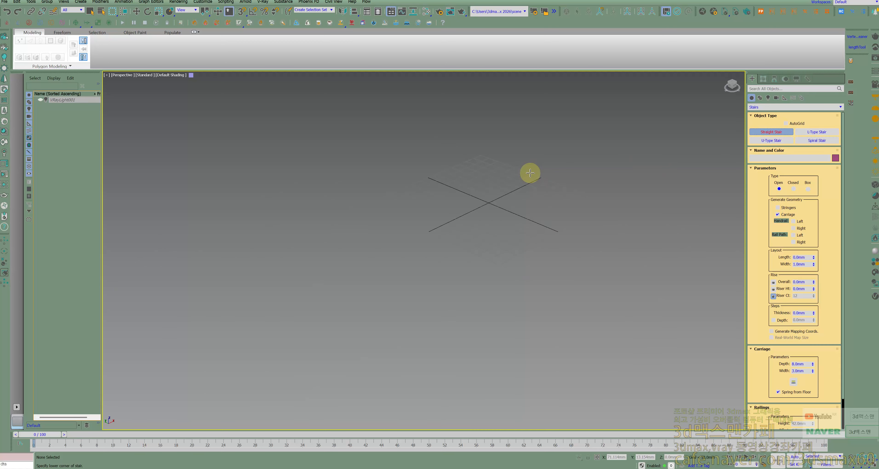
right_click(469, 230)
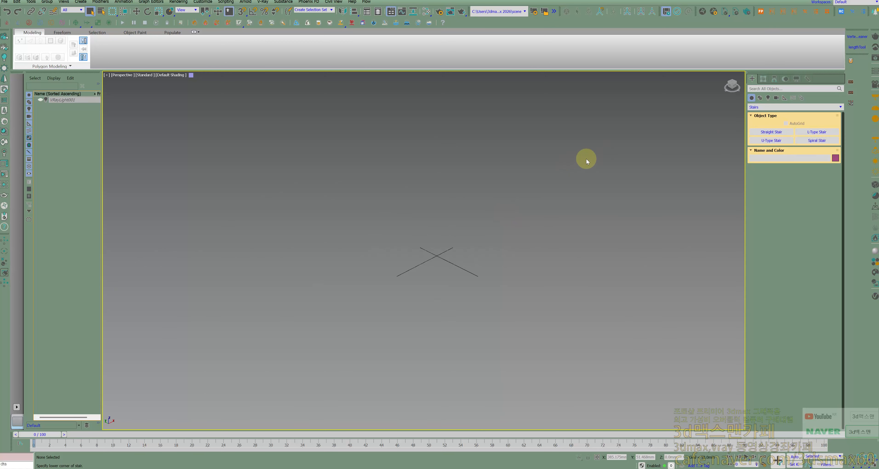
Step: Create a Standard Primitives box in the Perspective view, about 24010 mm long, 53777 mm wide and 9387 mm high
left_click(761, 107)
left_click(761, 112)
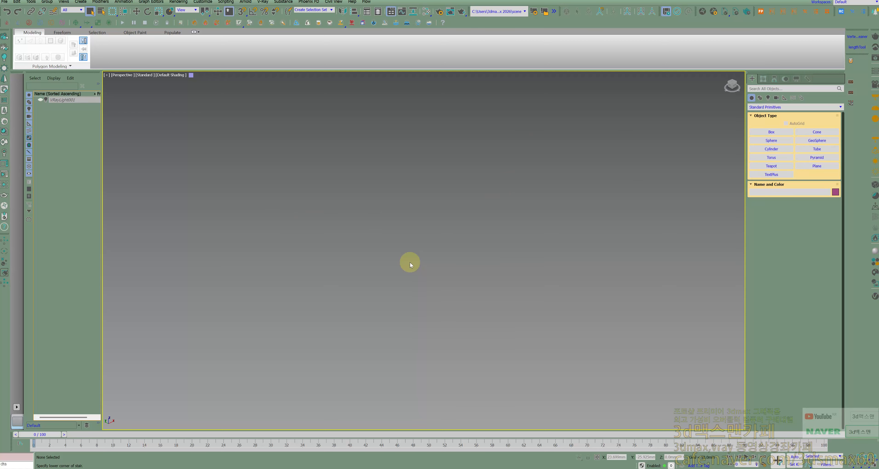
left_click(771, 131)
left_click_drag(302, 350, 632, 252)
right_click(577, 247)
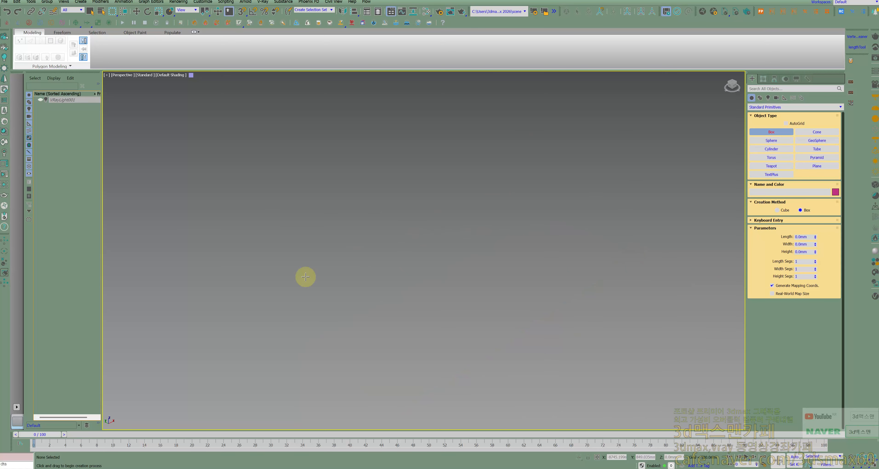
left_click_drag(175, 348, 837, 207)
left_click(589, 72)
scroll(560, 155, "down", 5)
middle_click_drag(560, 155, 433, 184)
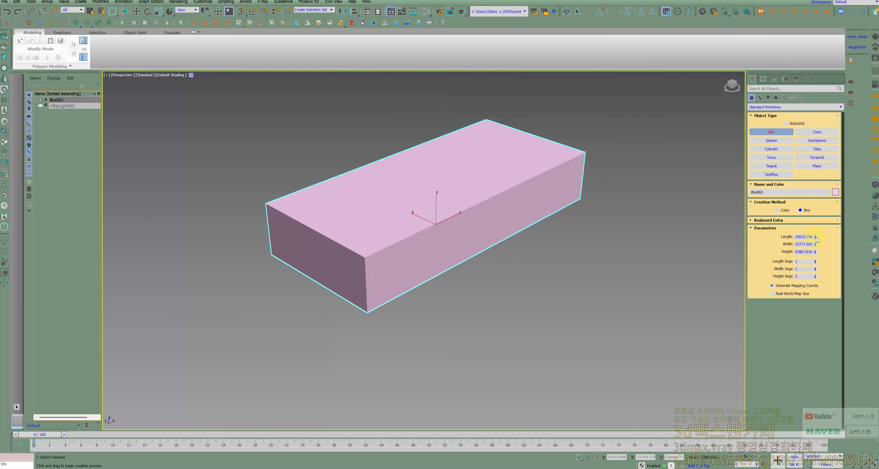
Step: Increase the box's height to about 30038 mm
left_click_drag(815, 254, 818, 199)
scroll(648, 196, "down", 2)
middle_click_drag(575, 151, 391, 222)
Step: Enable Display as Box in the box's object properties and activate the Move tool
right_click(365, 196)
right_click(366, 194)
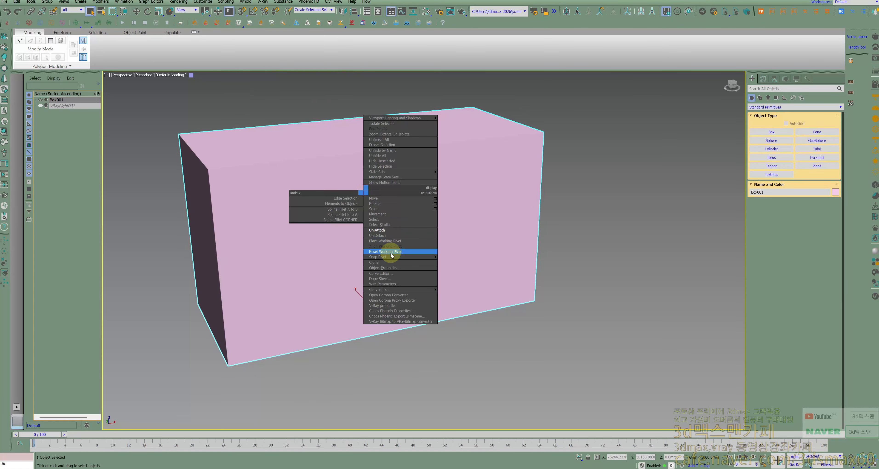
left_click(388, 267)
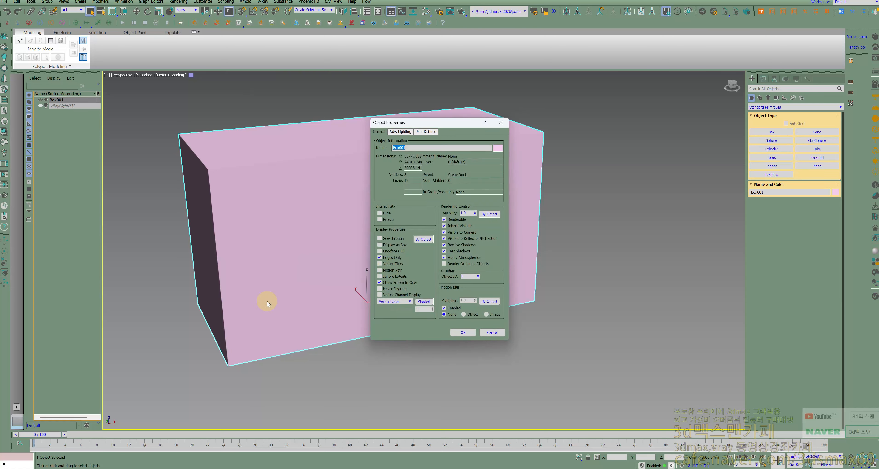
left_click(390, 245)
left_click(462, 333)
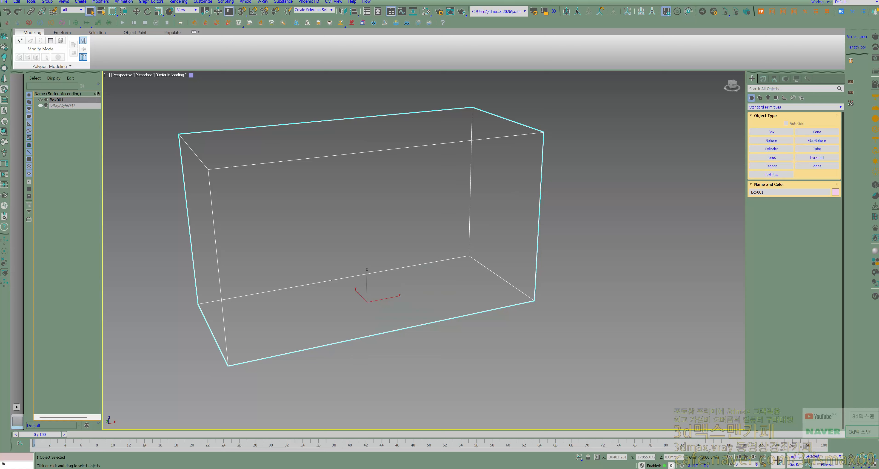
middle_click_drag(226, 283, 259, 278, "alt")
right_click(264, 281)
left_click(267, 283)
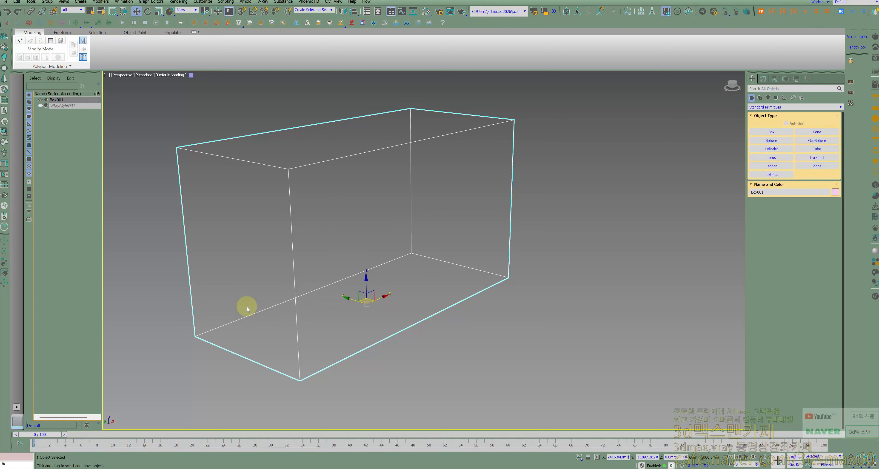
middle_click_drag(247, 307, 282, 310, "alt")
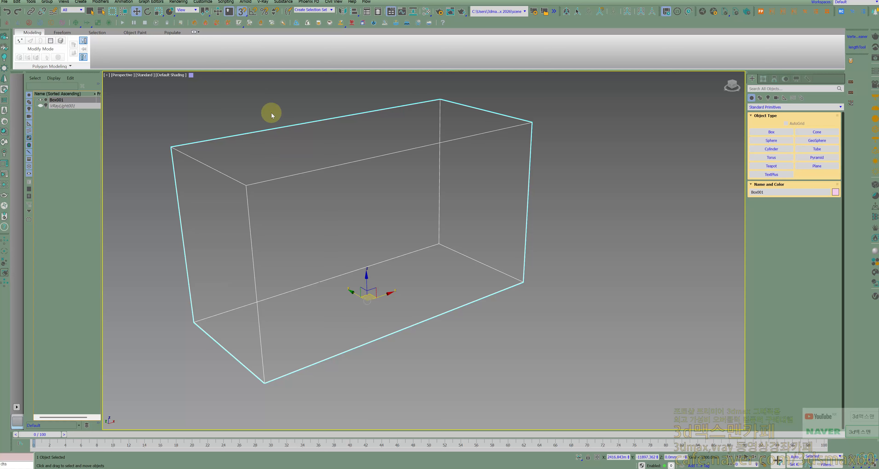
Step: Create a Straight Stair snapped to the box's corners, about 53777 mm long, 24010 mm wide and 30038 mm in overall rise
right_click(352, 229, "shift")
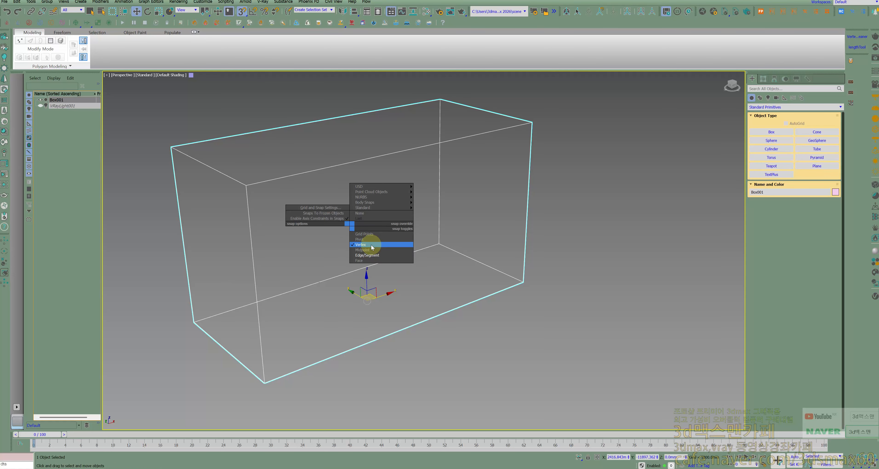
left_click(610, 289)
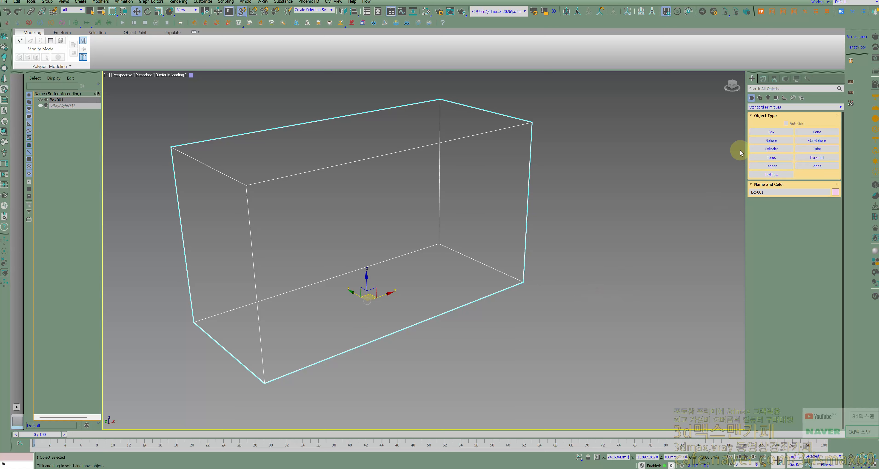
left_click(774, 108)
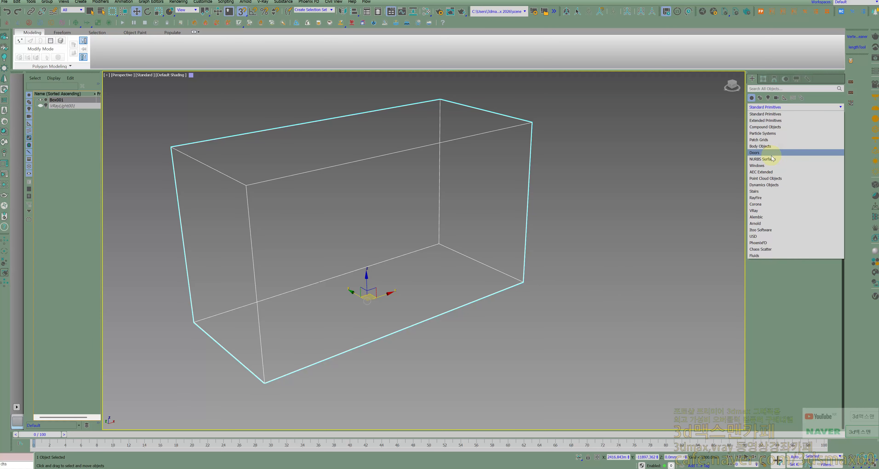
left_click(764, 190)
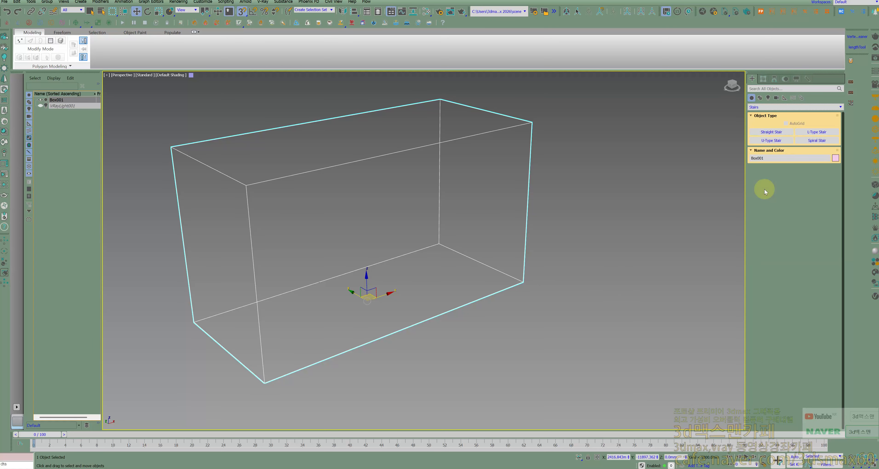
left_click(781, 133)
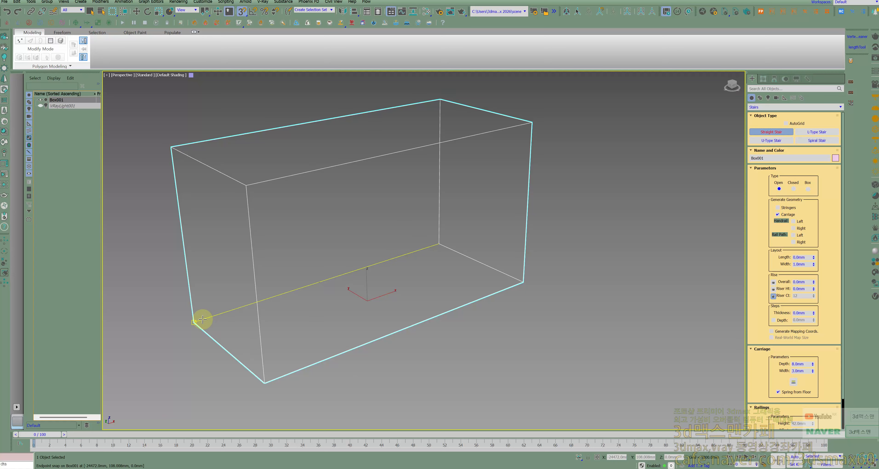
left_click_drag(197, 322, 420, 258)
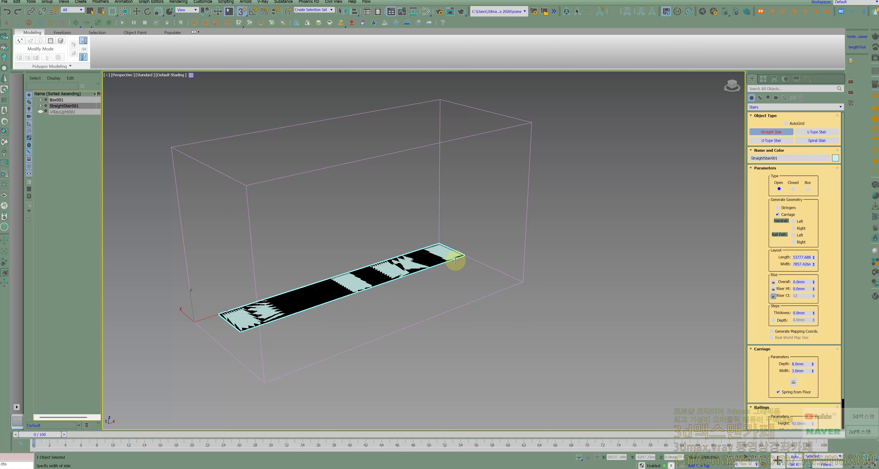
left_click(523, 279)
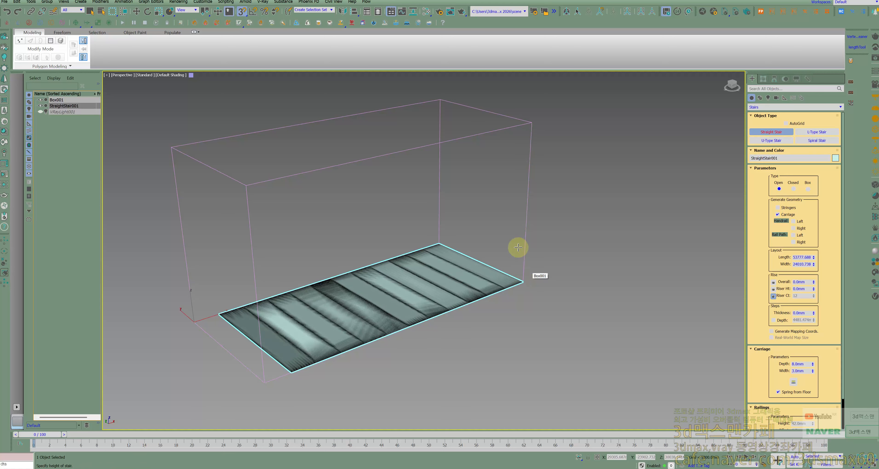
left_click(530, 124)
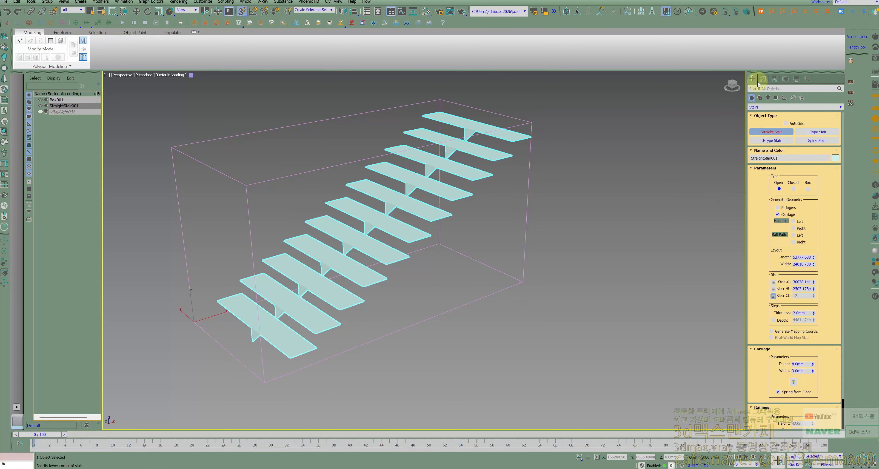
Step: Try step thicknesses of 50 and 2000 mm on the straight stair and settle on 1000 mm
left_click(763, 79)
middle_click_drag(452, 190, 479, 213)
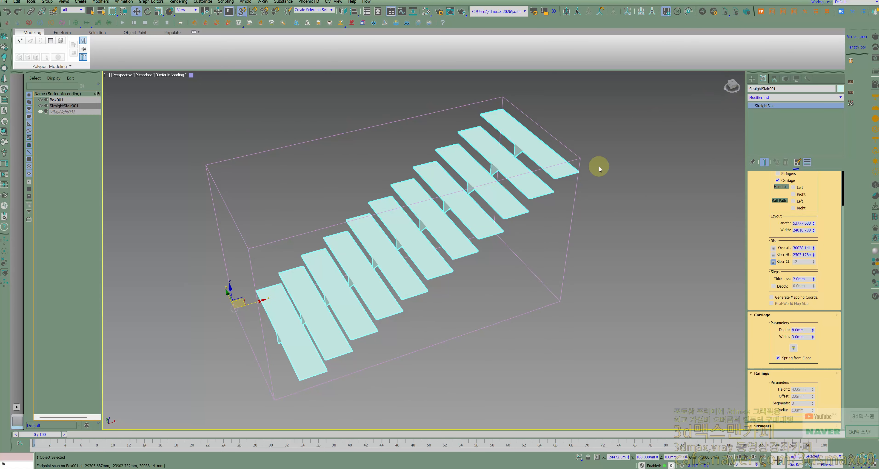
middle_click_drag(484, 257, 646, 249, "alt")
scroll(765, 280, "up", 2)
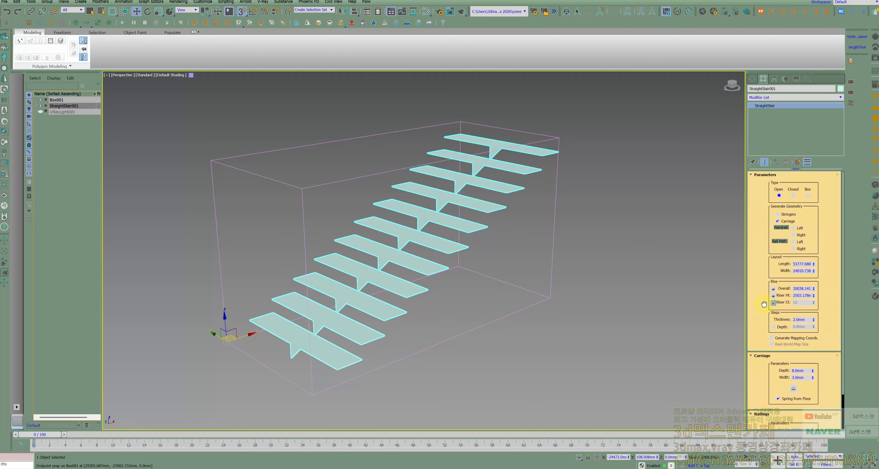
left_click_drag(765, 281, 752, 307)
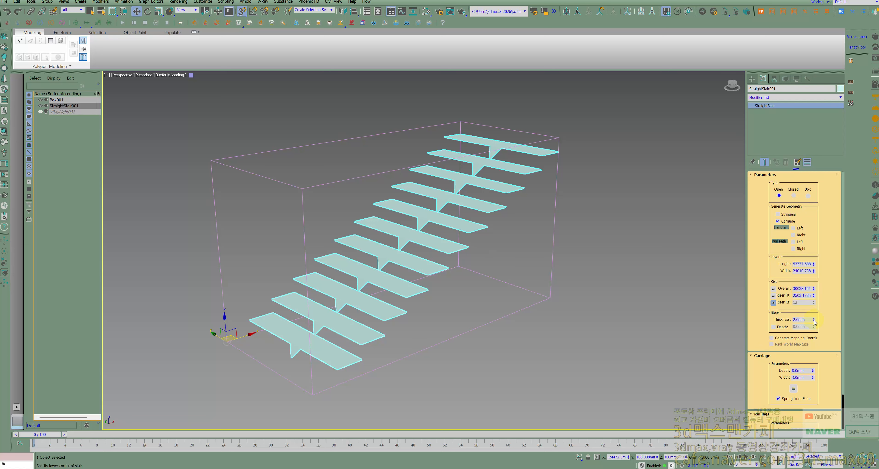
double_click(801, 320)
type("50")
key("Return")
key("Return")
type("2000")
key("Return")
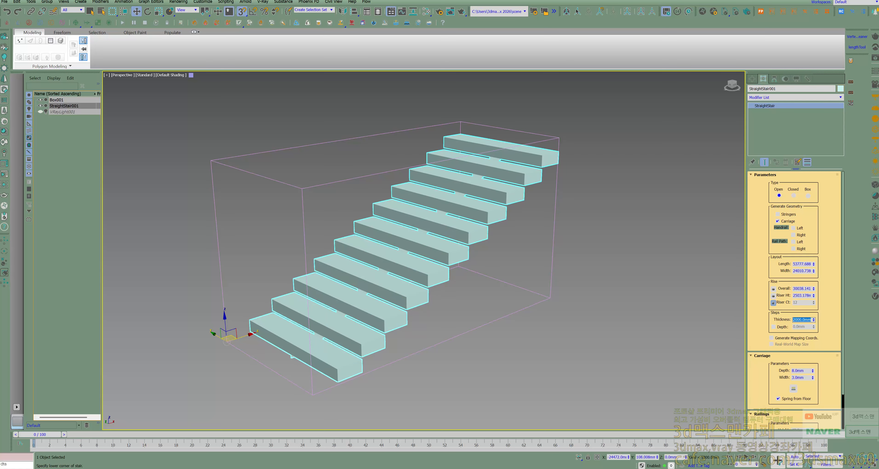
type("1000")
key("Return")
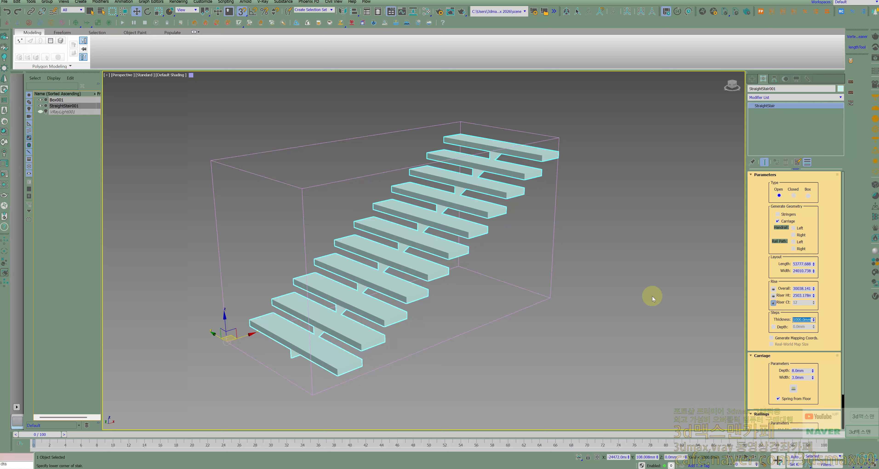
Step: Switch the stair type to Closed and to Box for comparison, and delete the straight stair
left_click(793, 196)
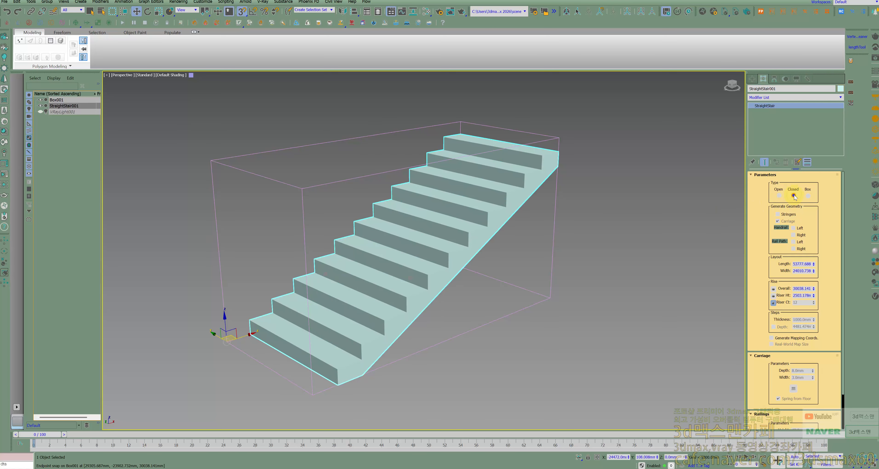
left_click(808, 195)
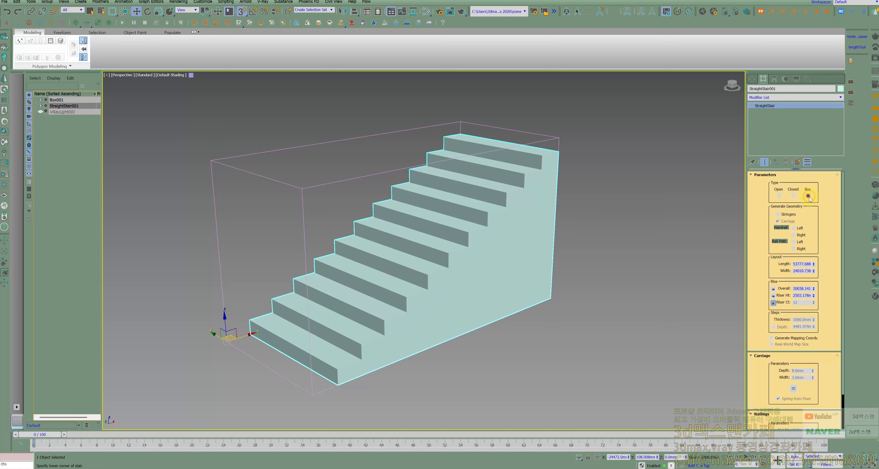
scroll(756, 277, "down", 1)
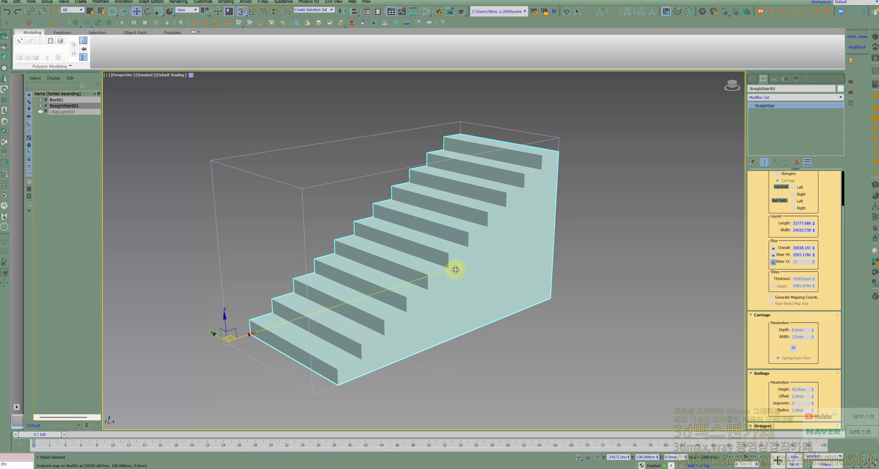
scroll(762, 295, "up", 1)
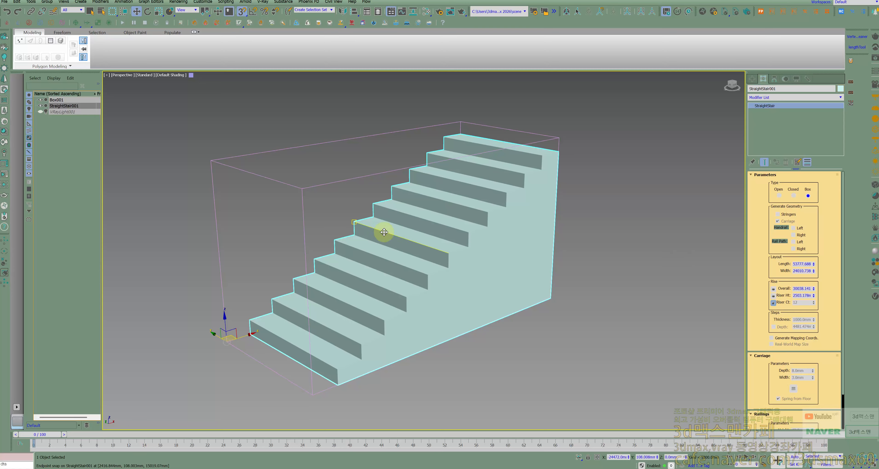
middle_click_drag(408, 240, 251, 235, "alt")
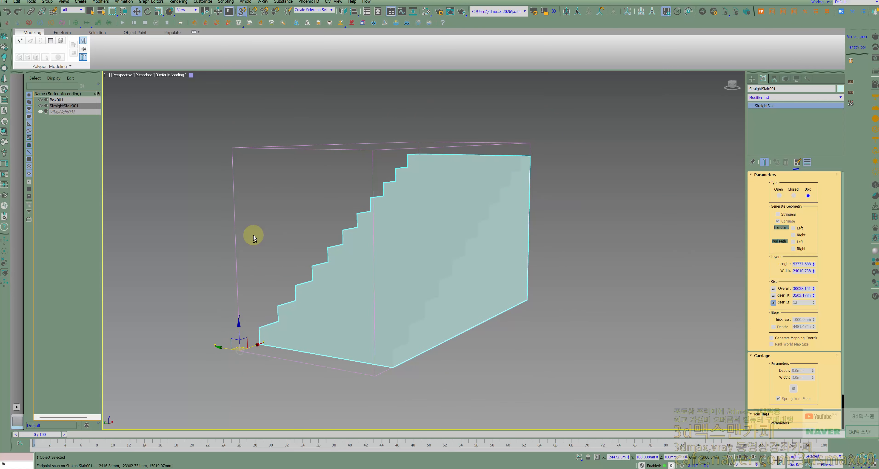
key("Delete")
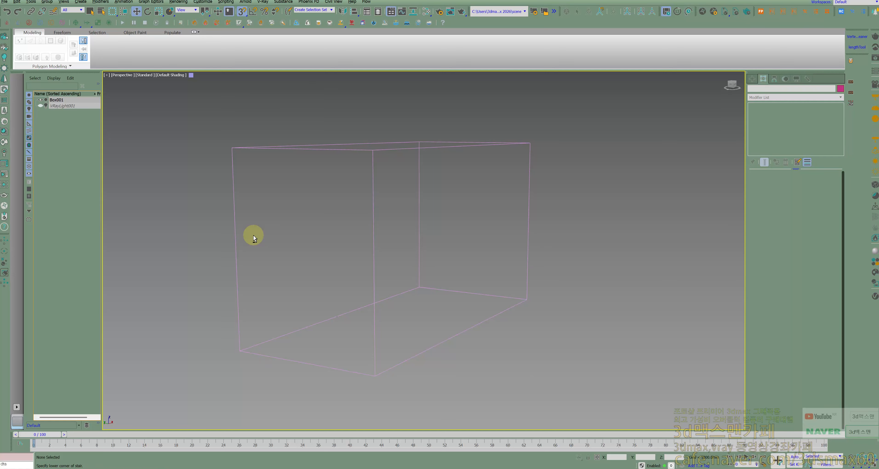
Step: Set up a Standard Primitives Plane with 1 length segment and 1 width segment
middle_click_drag(299, 290, 304, 249, "alt")
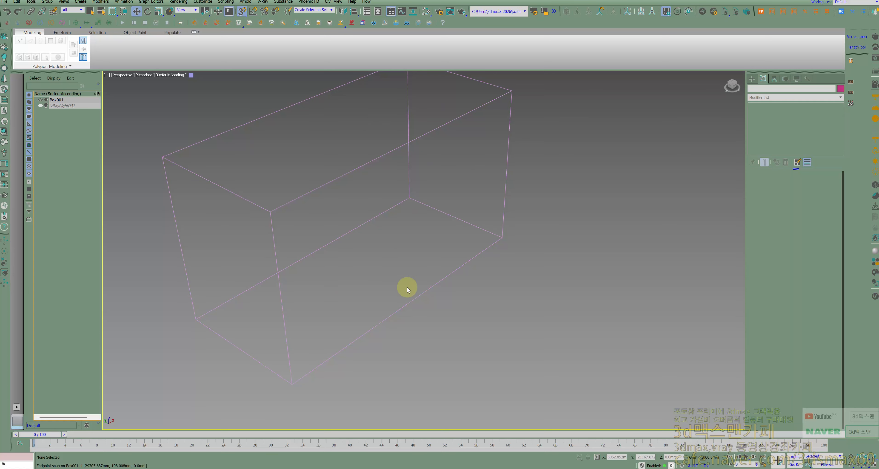
scroll(407, 288, "down", 3)
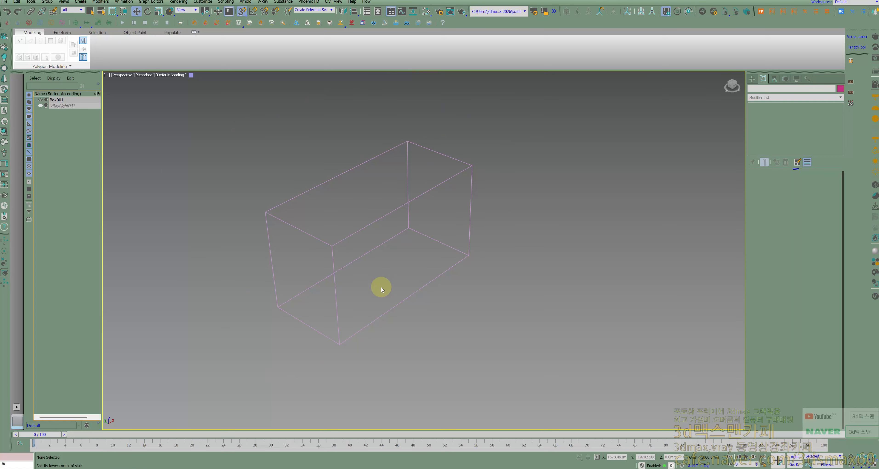
left_click(752, 79)
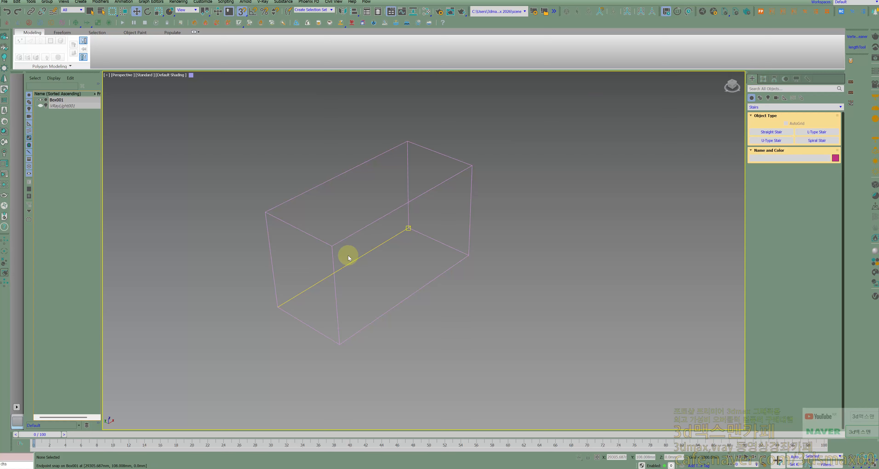
left_click(759, 107)
left_click(757, 112)
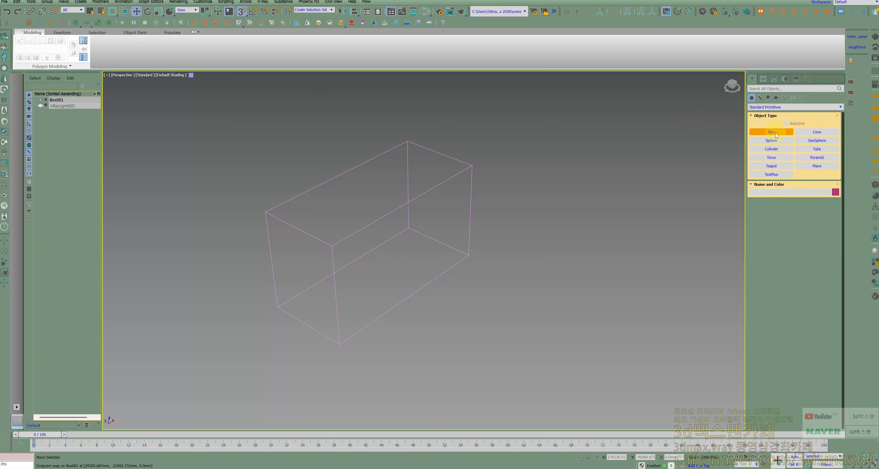
left_click(815, 165)
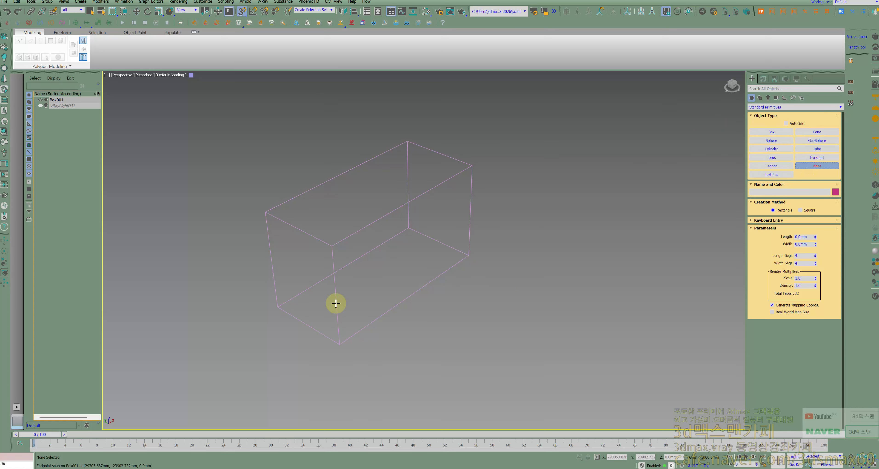
right_click(815, 263)
left_click(813, 258)
left_click(804, 219)
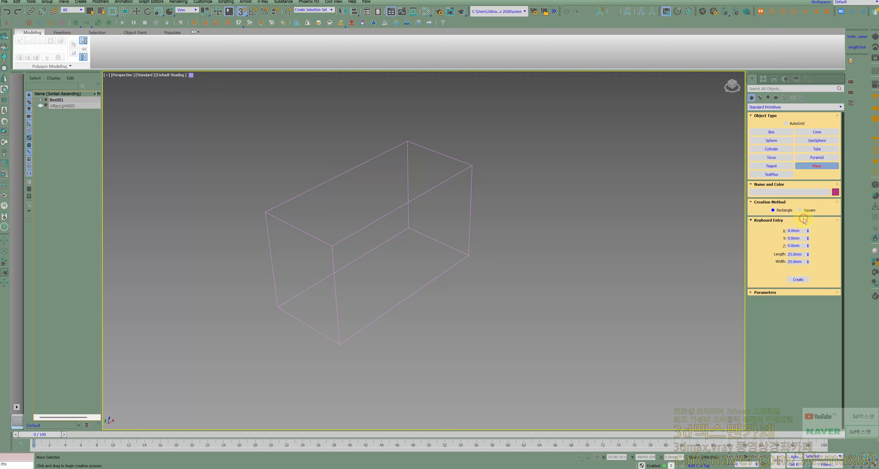
left_click(795, 293)
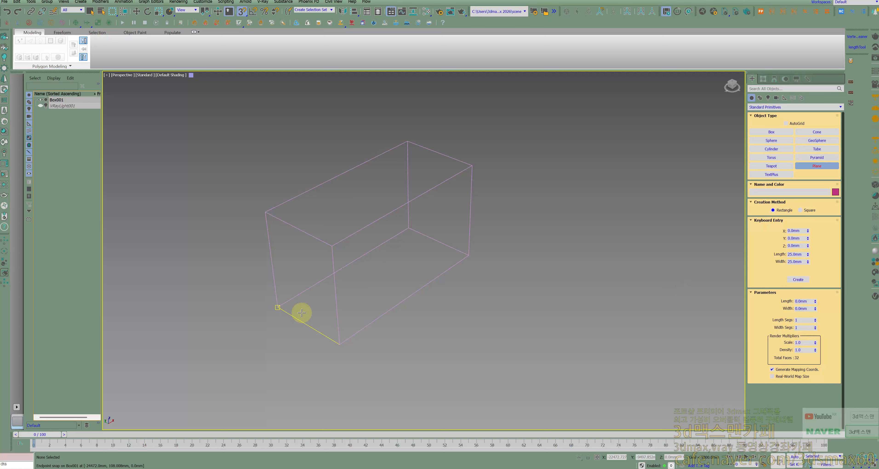
Step: Enable Edge/Segment snapping and draw a plane at the near end of the box's floor, across the box's narrow side
left_click_drag(278, 306, 379, 309)
right_click(378, 312)
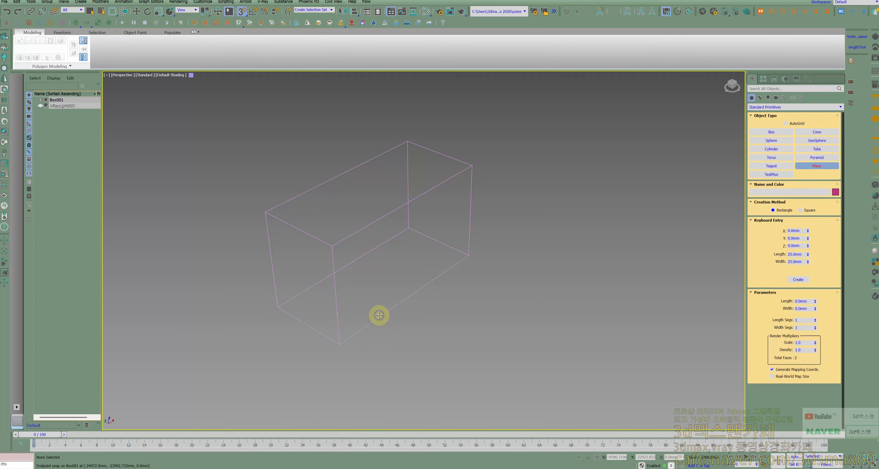
right_click(382, 337, "shift")
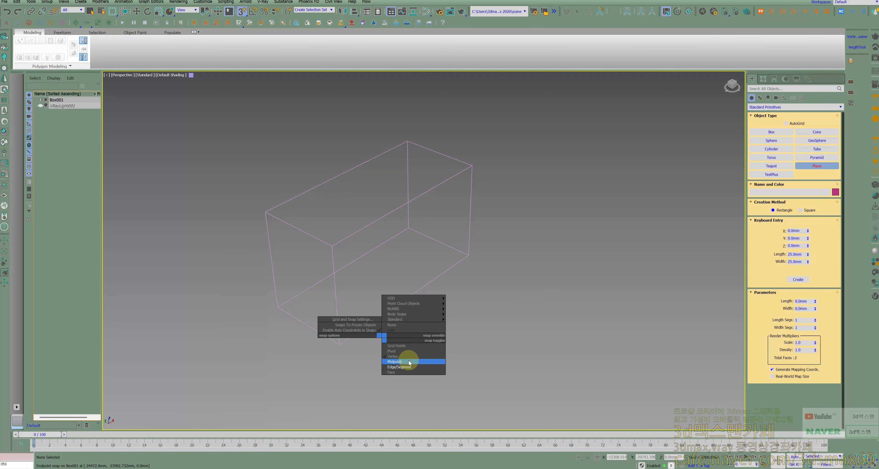
left_click(400, 367)
left_click_drag(278, 306, 368, 327)
key("w")
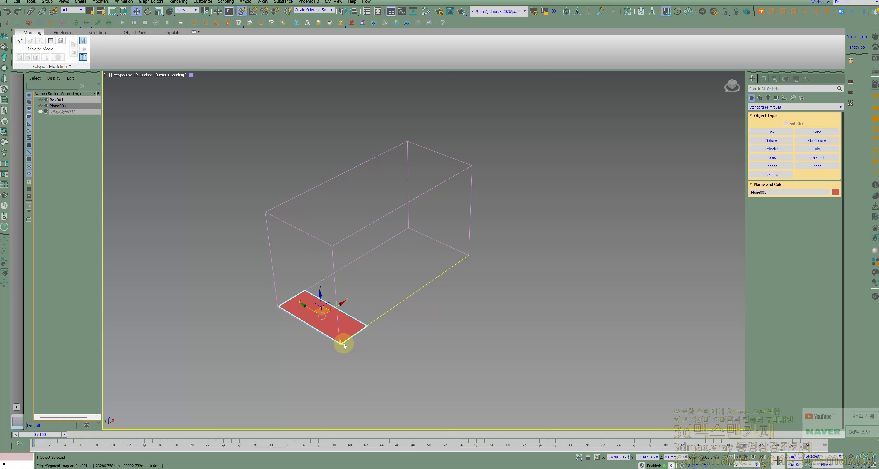
Step: Disable Edge/Segment snapping and move the plane so its near corner snaps to the box's bottom corner vertex
left_click(342, 344)
left_click(341, 344)
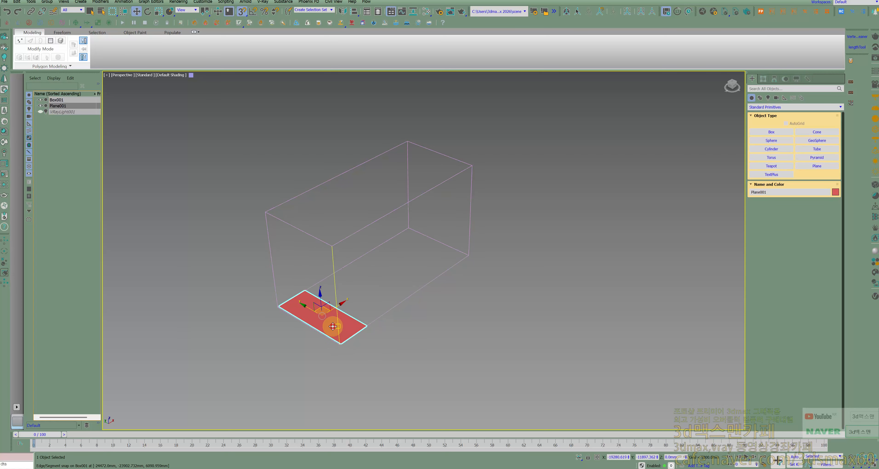
right_click(332, 327)
left_click(449, 341)
right_click(382, 324)
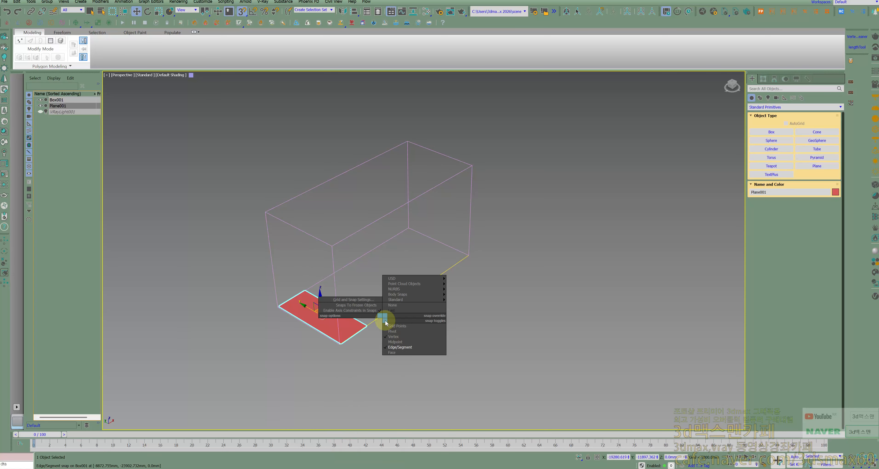
left_click(401, 347)
scroll(344, 339, "up", 5)
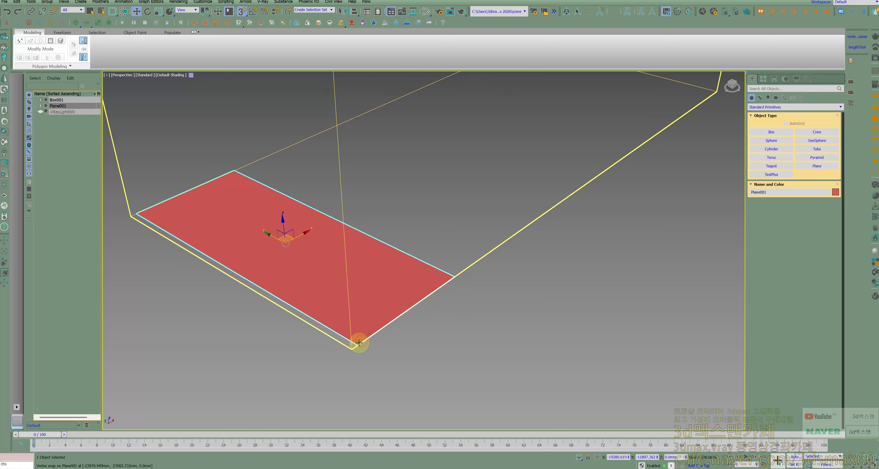
left_click_drag(358, 345, 354, 350)
key("ctrl+z")
left_click(372, 323)
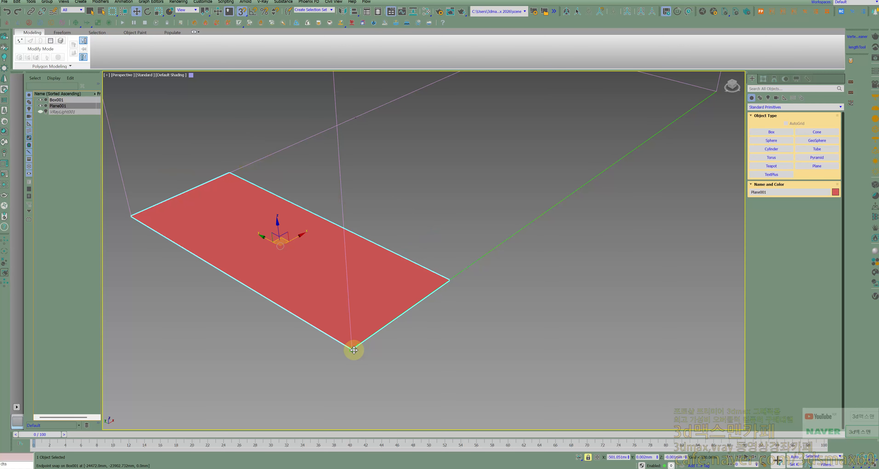
scroll(354, 350, "down", 5)
middle_click_drag(359, 334, 324, 346)
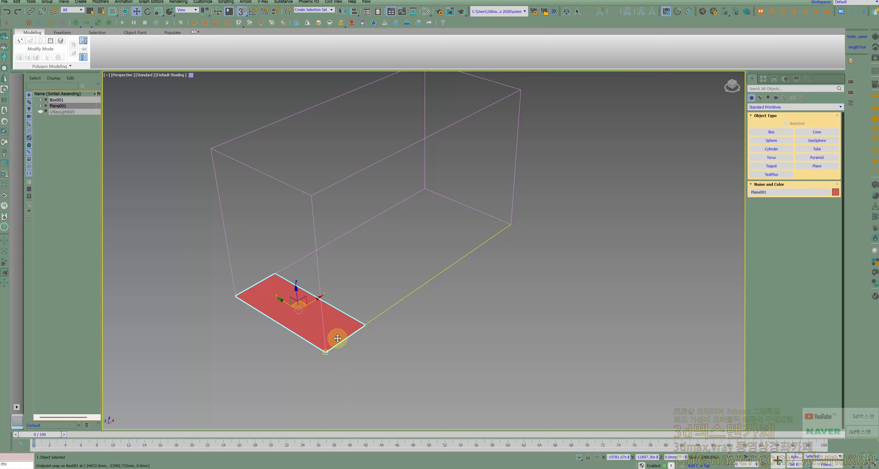
middle_click_drag(379, 329, 328, 339, "alt")
scroll(364, 319, "down", 3)
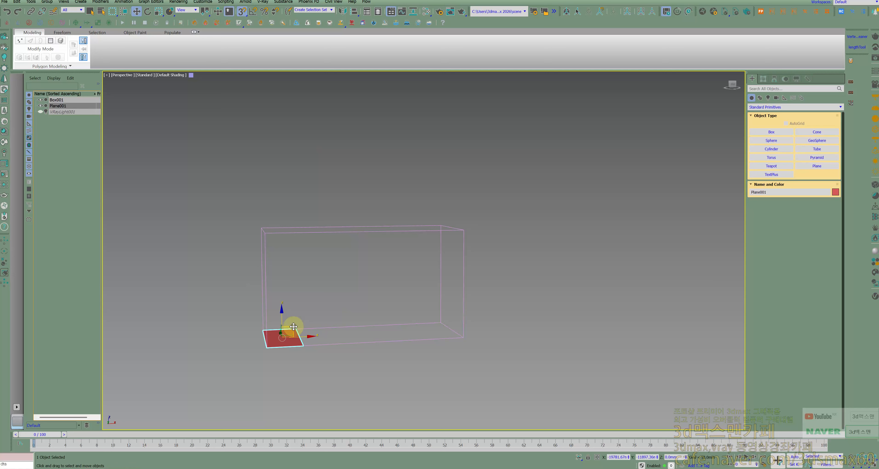
key("space")
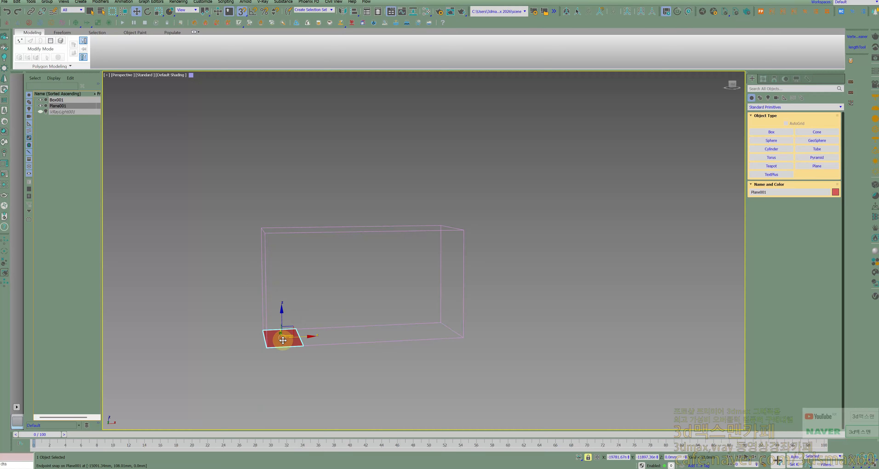
mouse_move(269, 348)
left_mouse_down("shift")
mouse_move(410, 255)
mouse_move(367, 288)
left_mouse_up("shift")
right_click(367, 289)
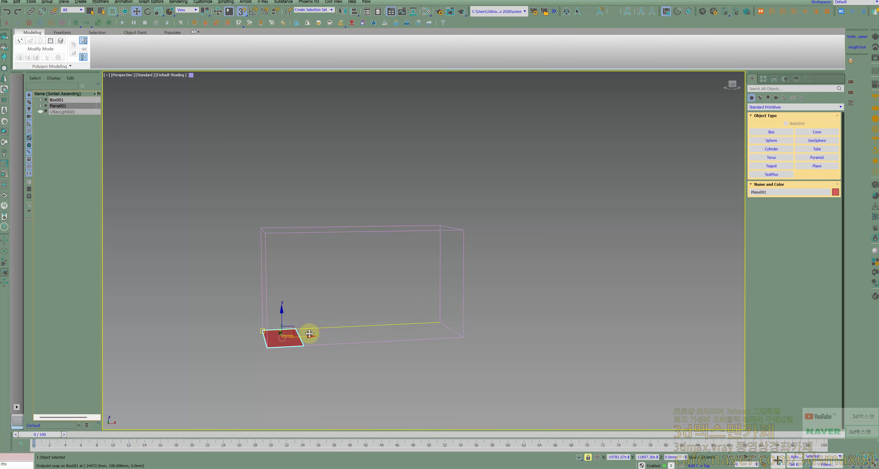
Step: Check the Enable Axis Constraints option among the translation options of the Grid and Snap Settings
middle_click_drag(310, 334, 312, 340, "alt")
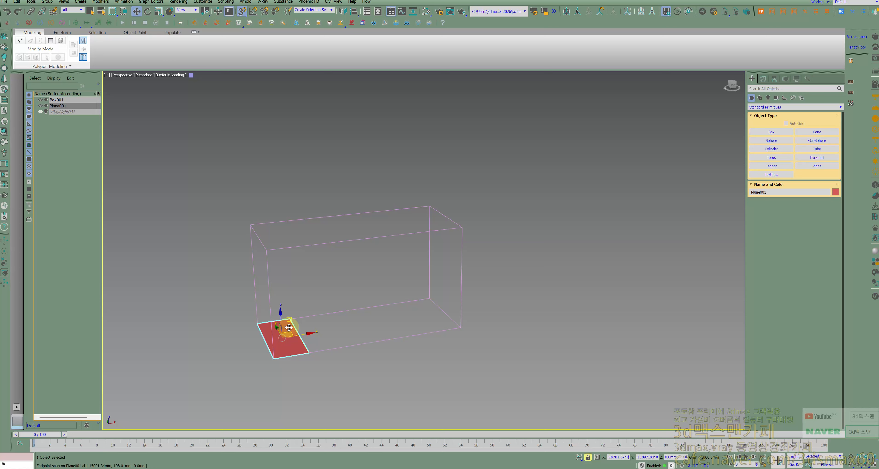
right_click(242, 16)
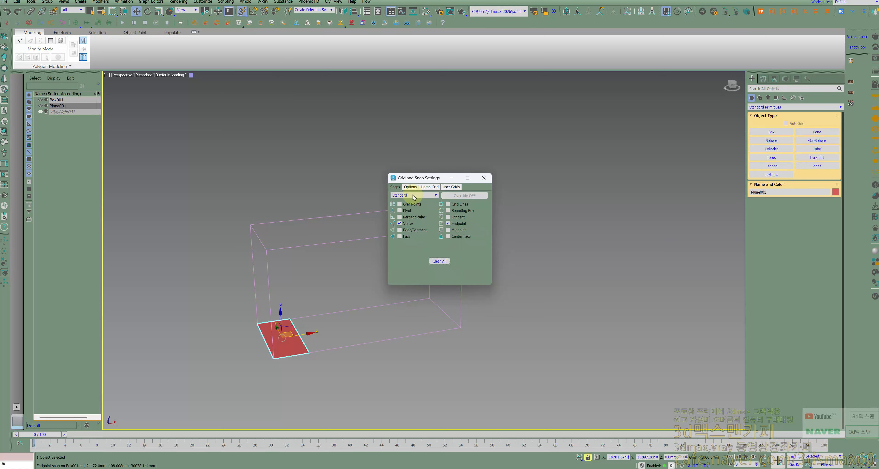
left_click(410, 187)
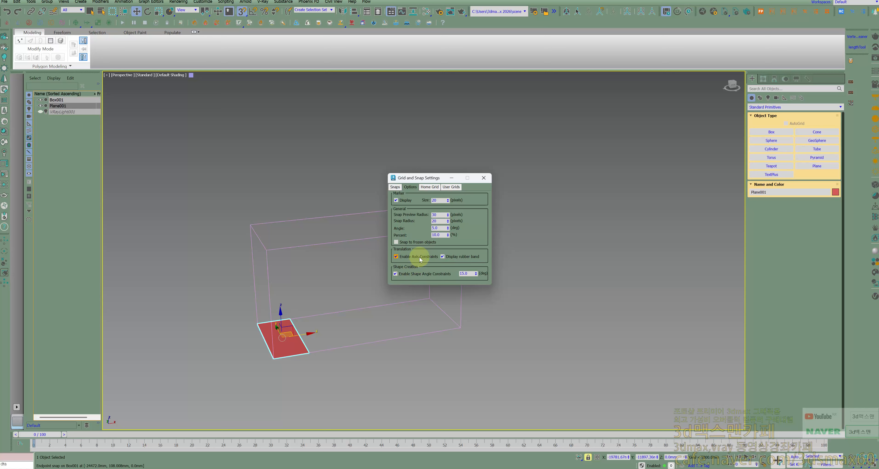
left_click(483, 178)
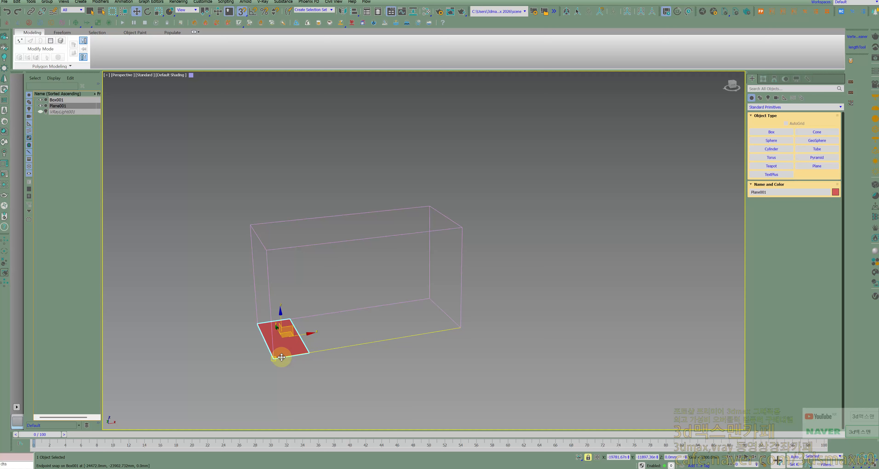
Step: Try copying the floor plane by its near-side corners to the box's opposite upper corner, and delete the copy
mouse_move(281, 357)
left_mouse_down("shift")
mouse_move(297, 329)
mouse_move(464, 226)
left_mouse_up("shift")
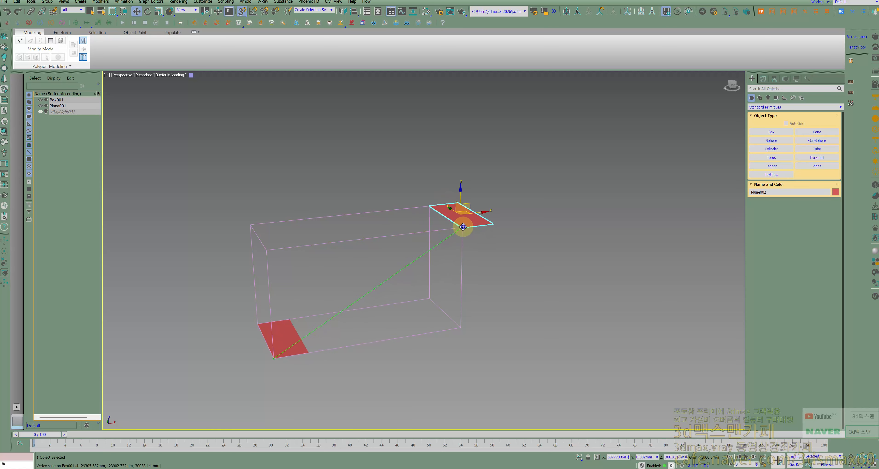
right_click(464, 226)
left_click_drag(308, 352, 461, 227, "shift")
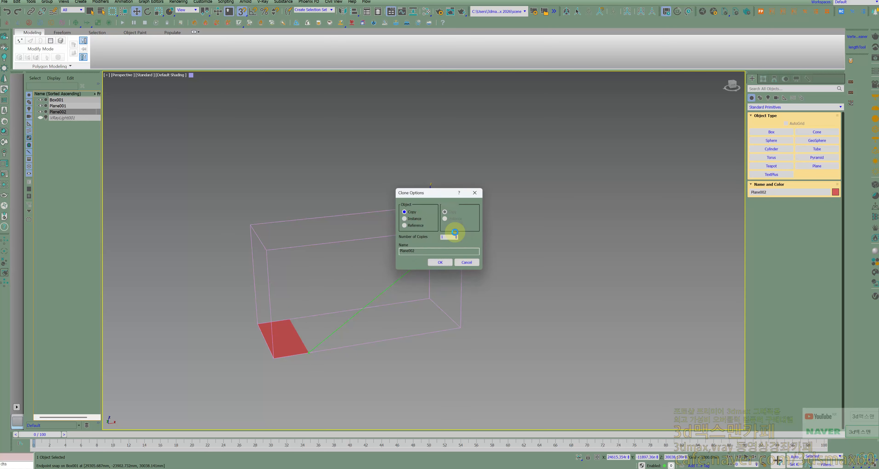
left_click(440, 263)
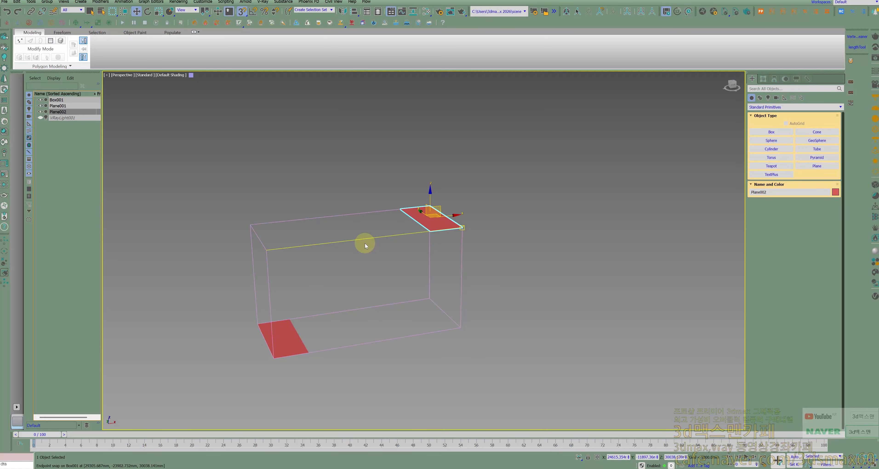
key("Delete")
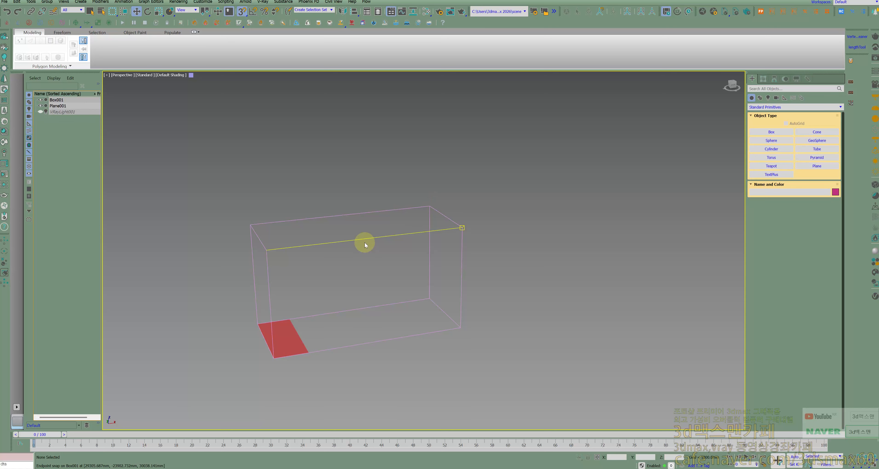
Step: Toggle Enable Axis Constraints in the Grid and Snap Settings
right_click(241, 13)
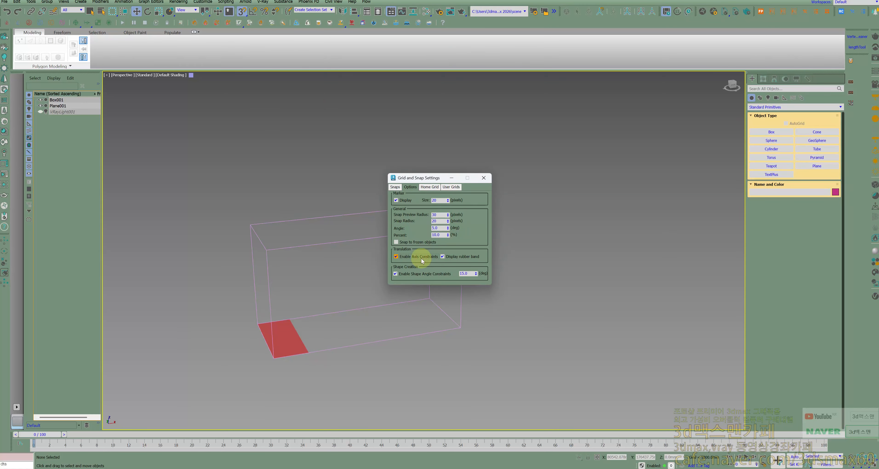
left_click(397, 256)
left_click(483, 178)
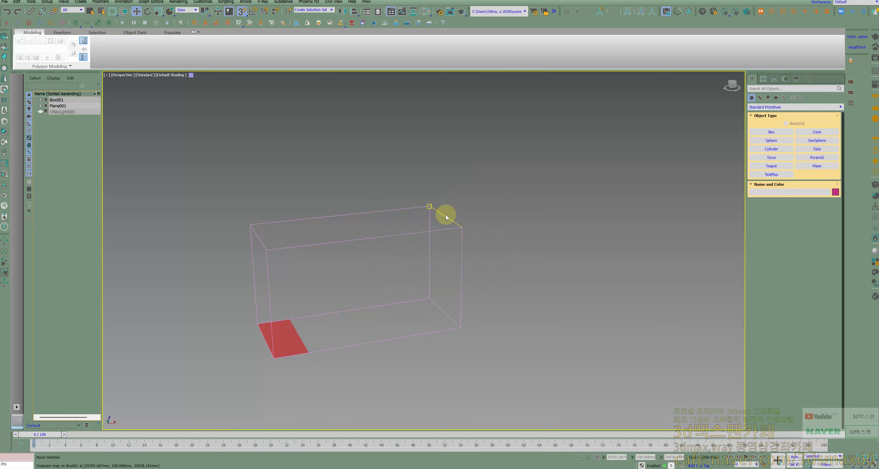
Step: Display the Axis Constraints toolbar and dock it at the end of the second toolbar row
right_click(500, 22)
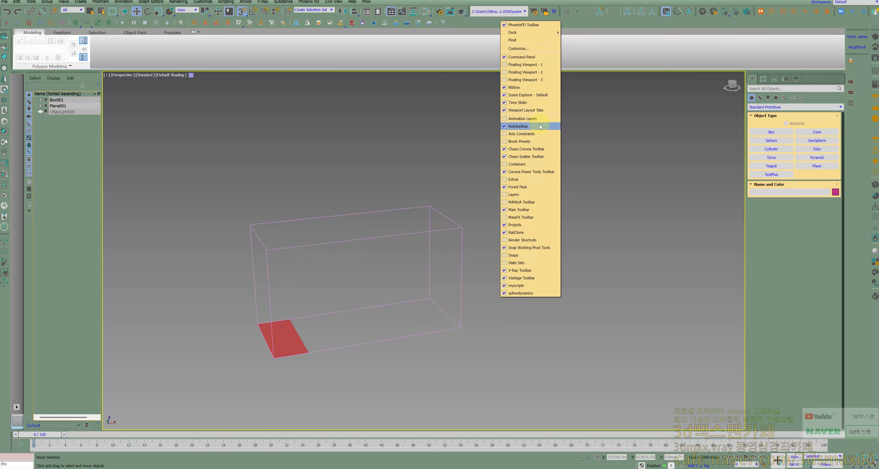
left_click(538, 134)
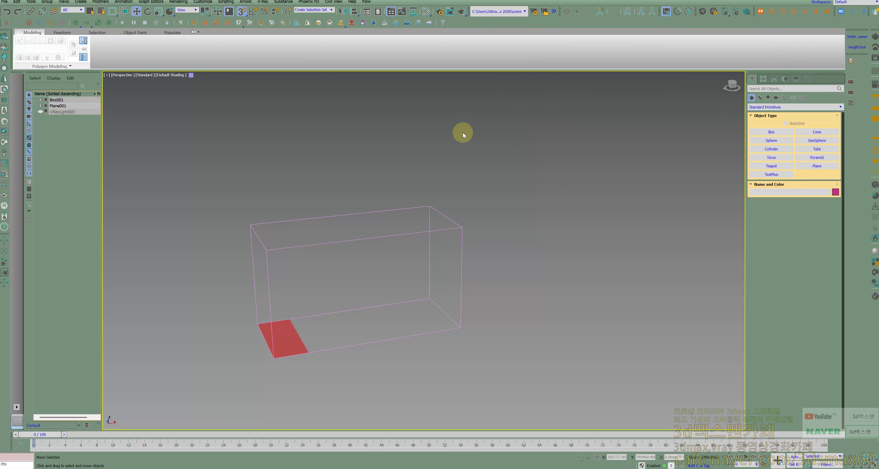
left_click_drag(0, 115, 450, 26)
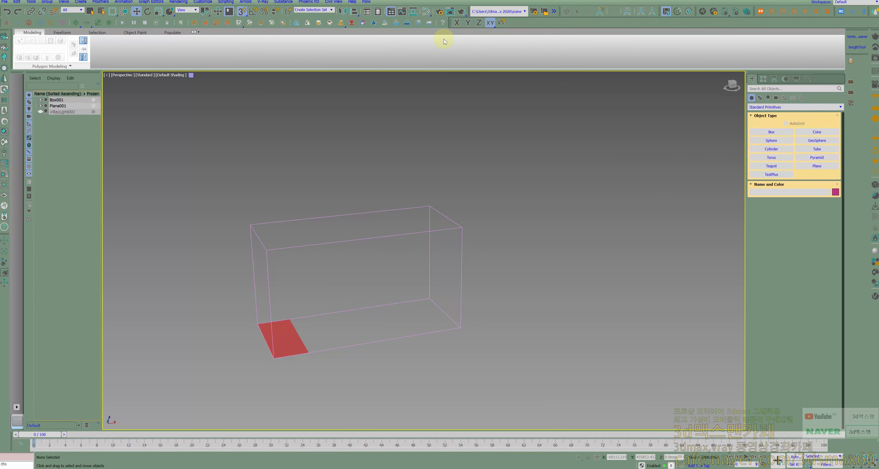
Step: Turn on Enable Axis Constraints in Snaps from the Axis Constraints toolbar, and check the matching option in the Grid and Snap Settings
left_click(490, 23)
left_click(504, 23)
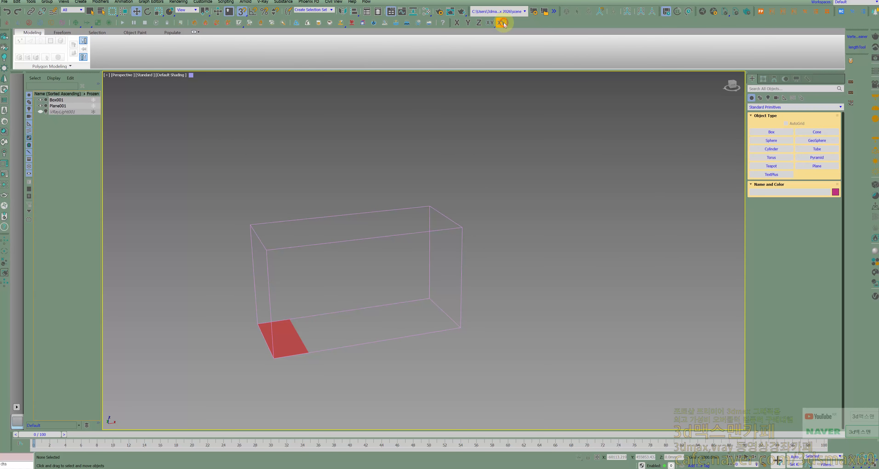
left_click(503, 23)
left_click(504, 26)
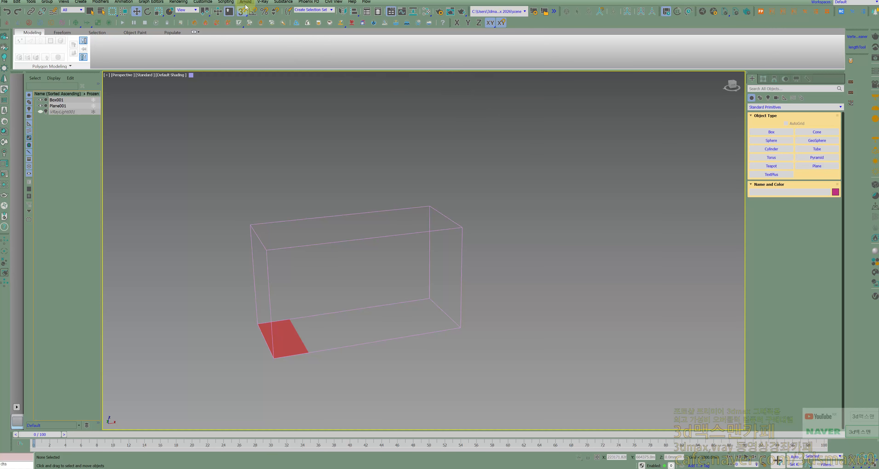
right_click(242, 12)
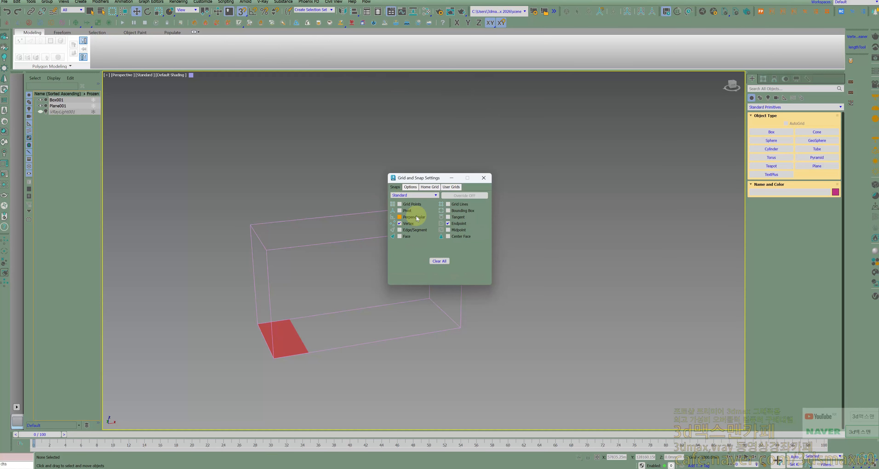
left_click(410, 188)
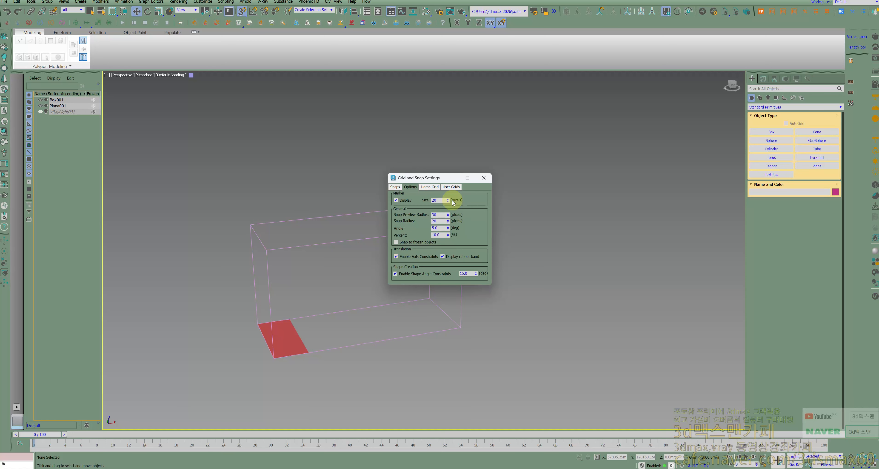
left_click(483, 177)
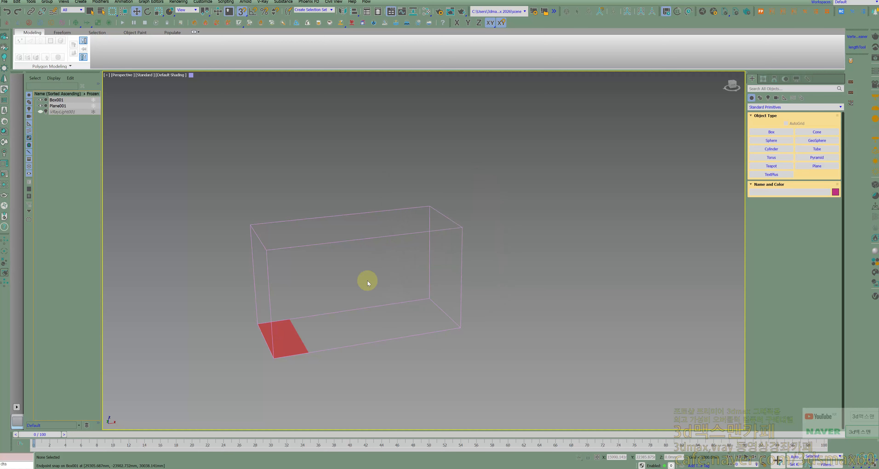
Step: Constrain movement to the ZX plane and copy the floor plane by its inner near-side corner to the box's opposite upper corner
left_click(298, 338)
middle_click_drag(303, 333, 311, 287)
scroll(299, 289, "up", 3)
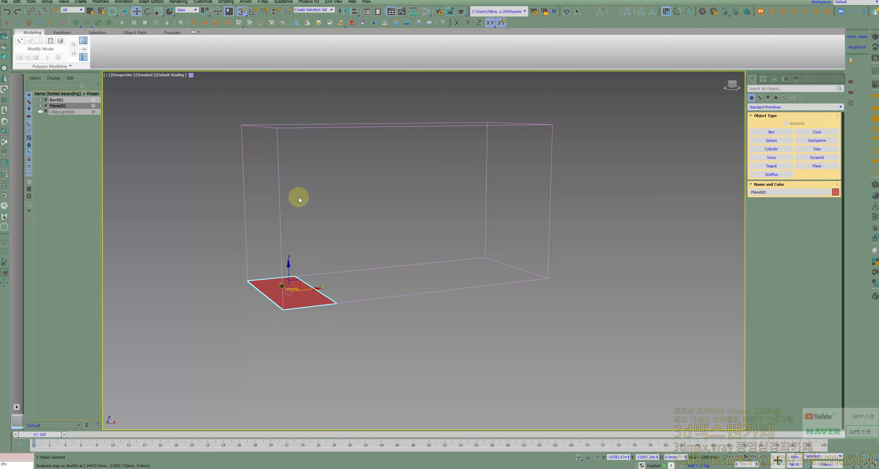
left_click(502, 22)
left_click(300, 280)
key("space")
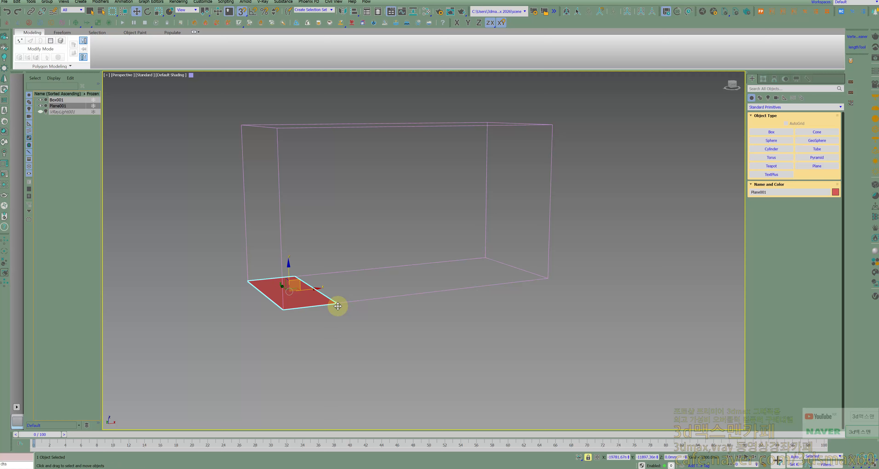
mouse_move(338, 307)
left_mouse_down("shift")
mouse_move(458, 182)
mouse_move(555, 122)
mouse_move(548, 126)
left_mouse_up("shift")
left_click(449, 265)
Step: Inspect the lower and upper planes from several angles and review the translation options in the Grid and Snap Settings
mouse_move(441, 256)
middle_mouse_down("alt")
mouse_move(417, 261)
mouse_move(439, 249)
mouse_move(433, 229)
mouse_move(412, 263)
middle_mouse_up("alt")
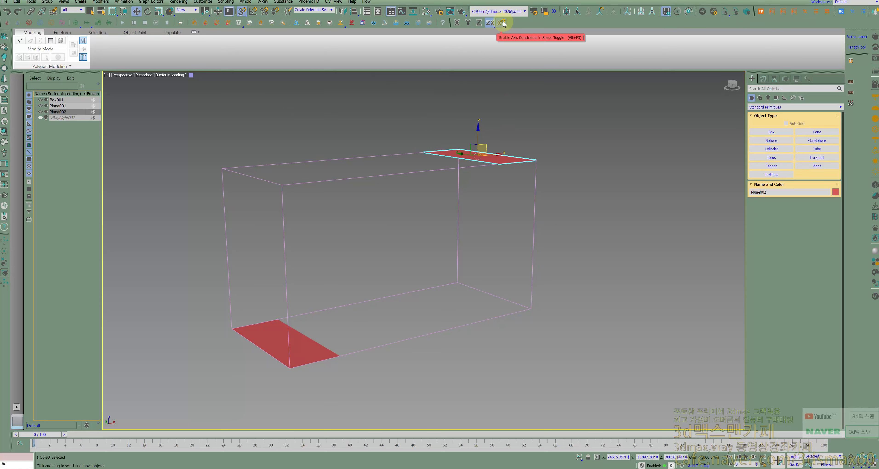
middle_click_drag(429, 202, 414, 219, "alt")
mouse_move(451, 196)
middle_mouse_down("alt")
mouse_move(463, 191)
mouse_move(454, 180)
middle_mouse_up("alt")
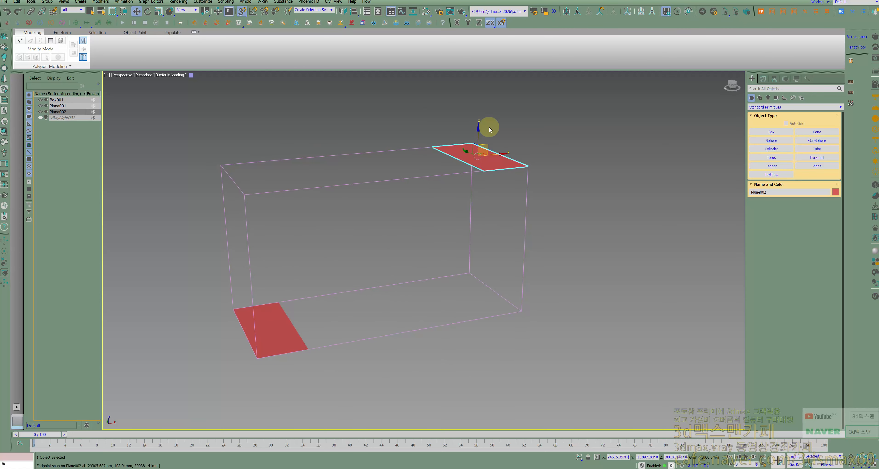
mouse_move(372, 269)
middle_mouse_down("alt")
mouse_move(379, 273)
mouse_move(402, 232)
middle_mouse_up("alt")
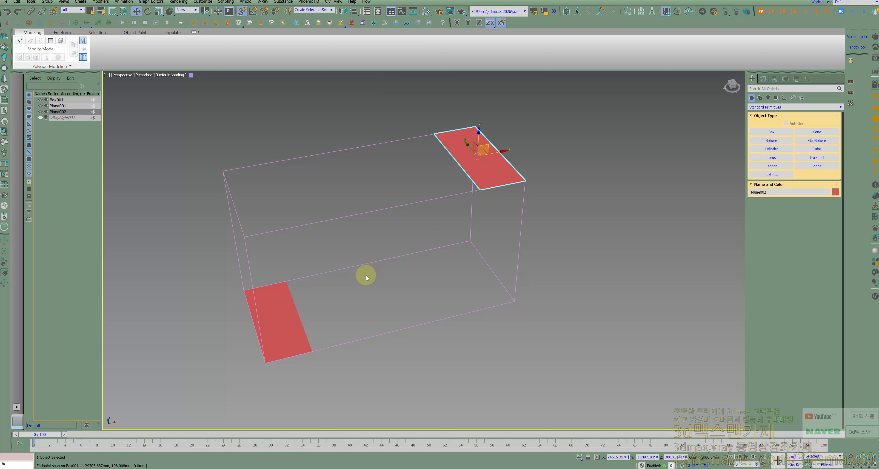
middle_click_drag(357, 239, 355, 237, "alt")
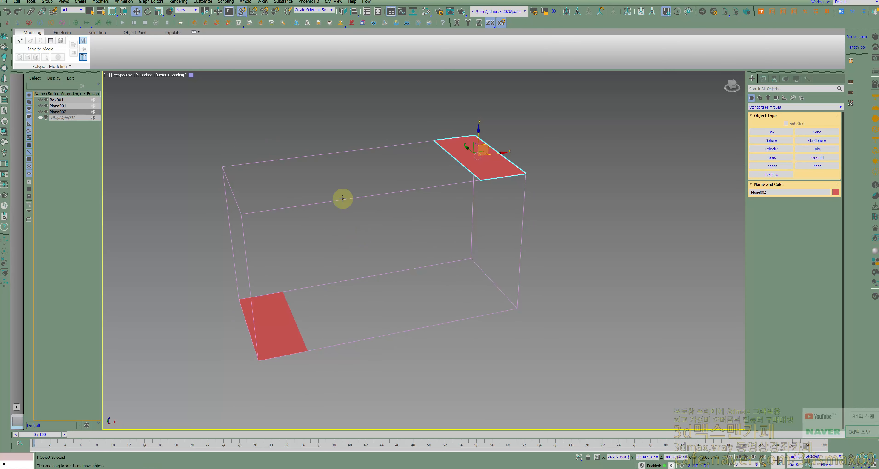
right_click(243, 15)
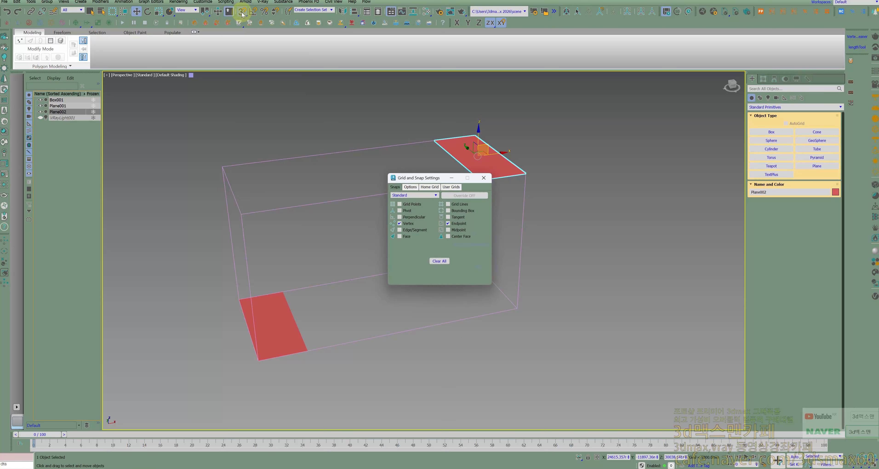
left_click(410, 186)
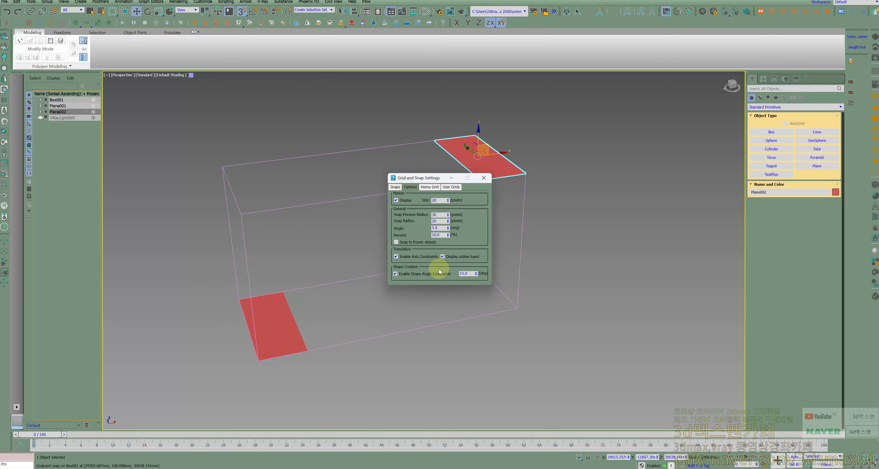
left_click(484, 177)
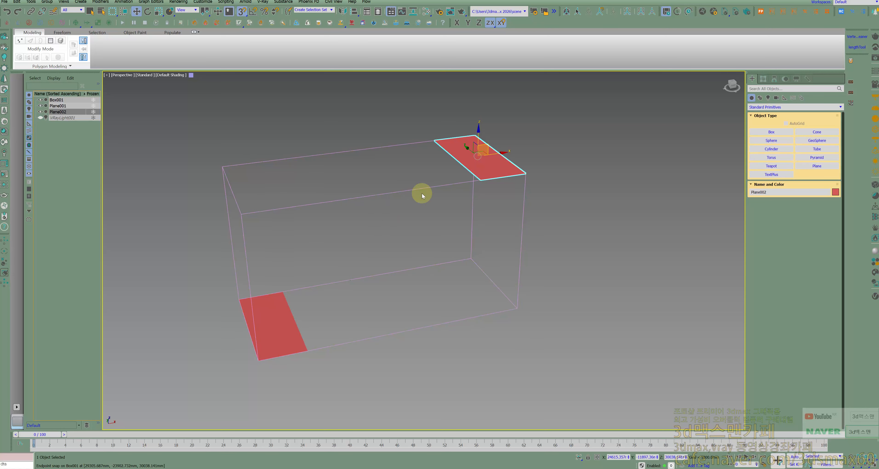
Step: Combine the lower and upper planes into one Editable Poly object with UniAttach, and reselect it
left_click(288, 306, "ctrl")
right_click(285, 309)
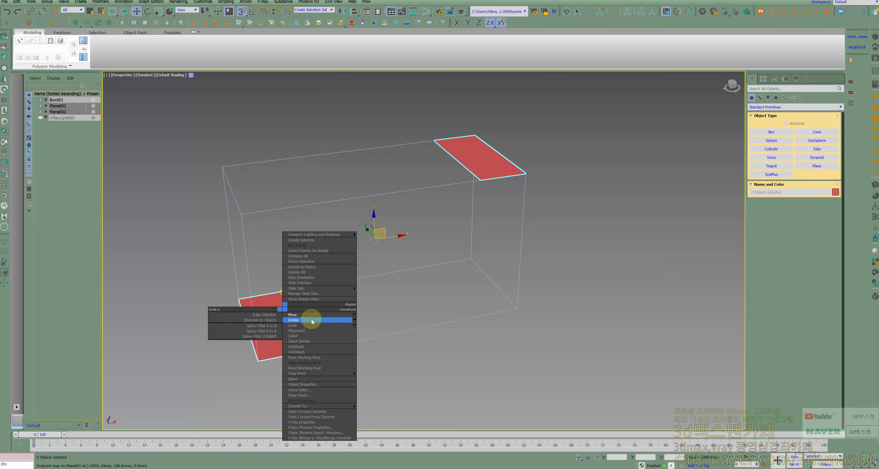
left_click(303, 346)
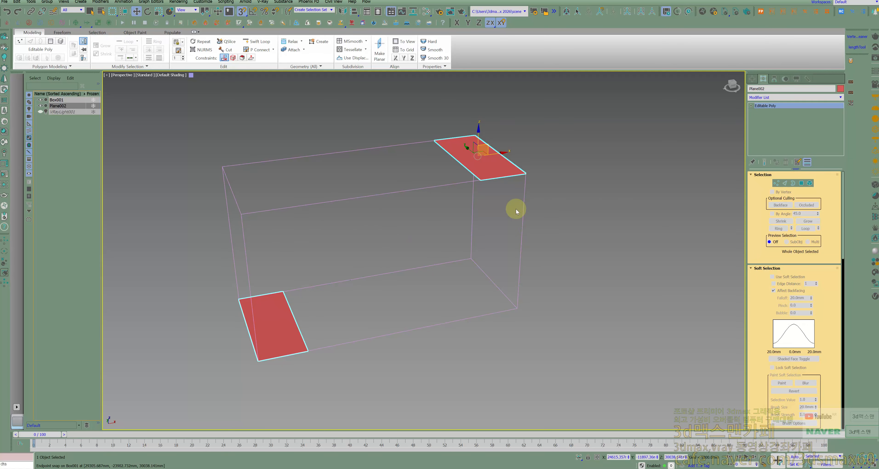
left_click(454, 163)
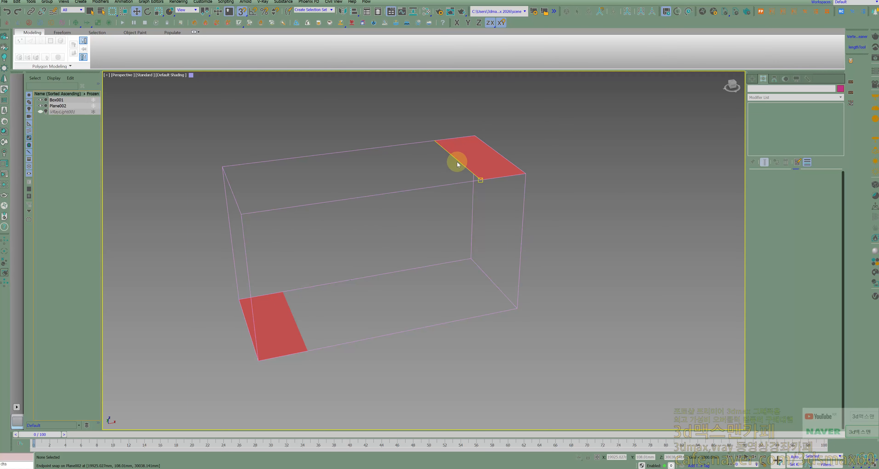
left_click(462, 160)
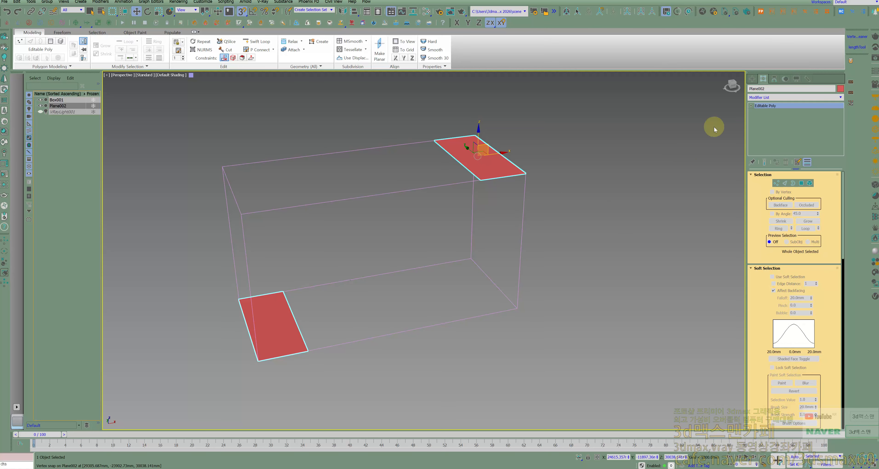
left_click(840, 98)
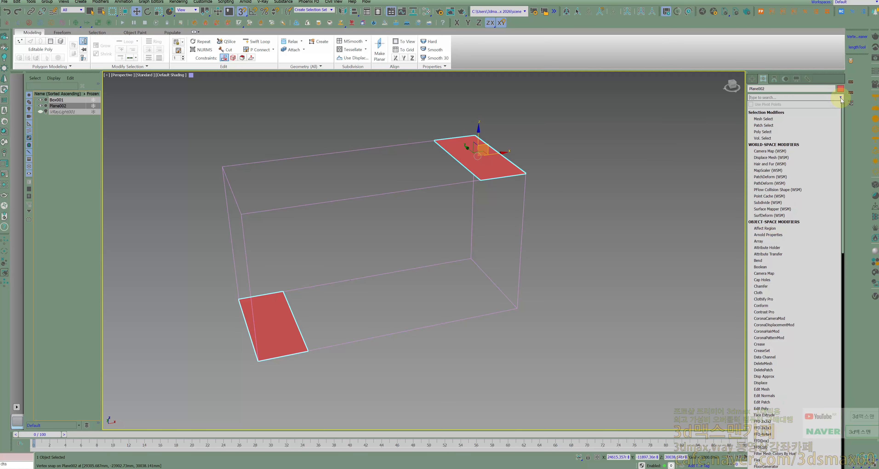
type("sttdkdk")
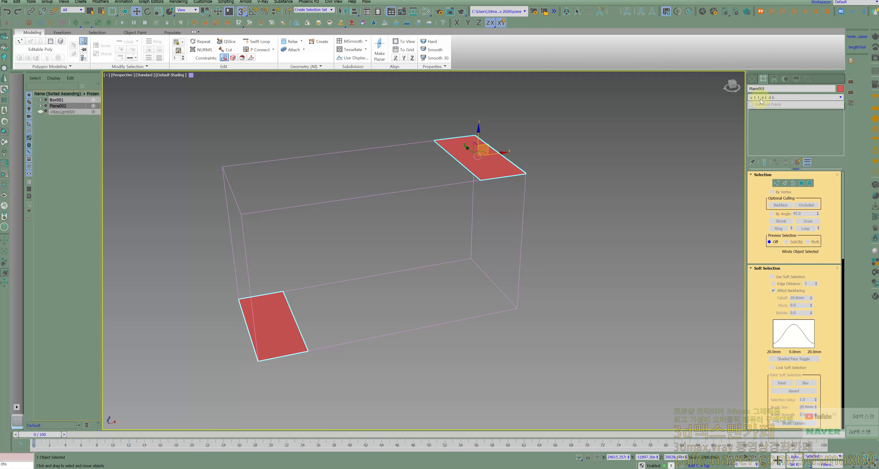
key("Escape")
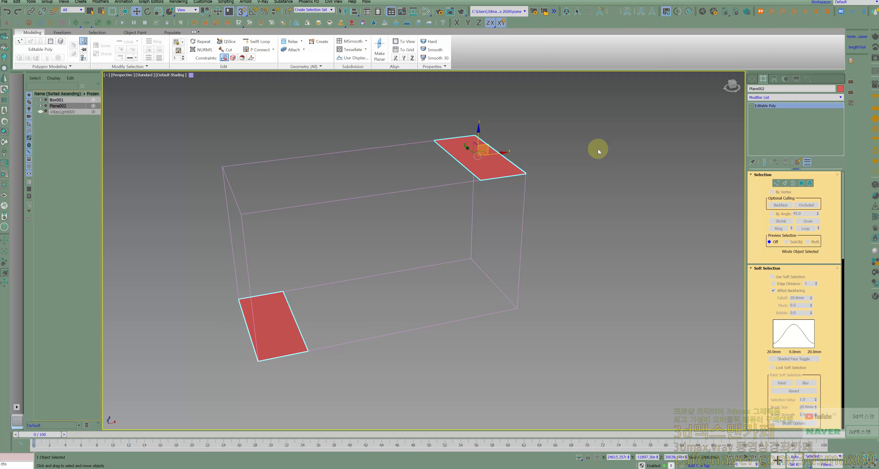
left_click(771, 89)
left_click(840, 97)
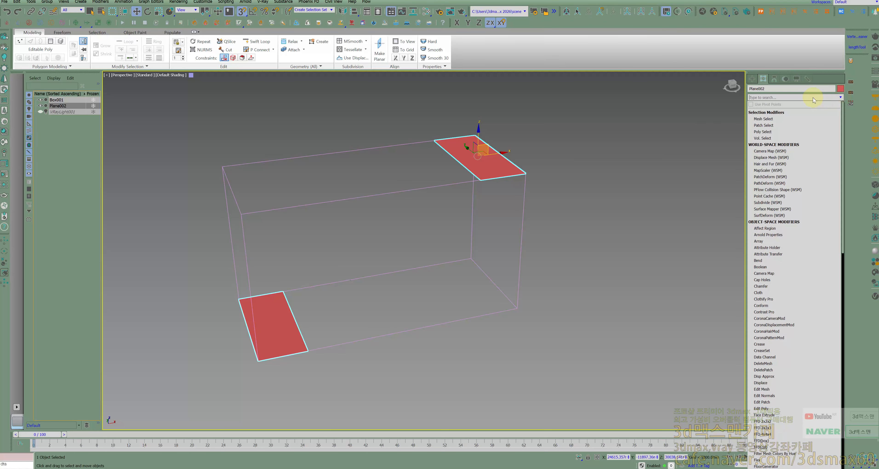
type("sdkssksksks")
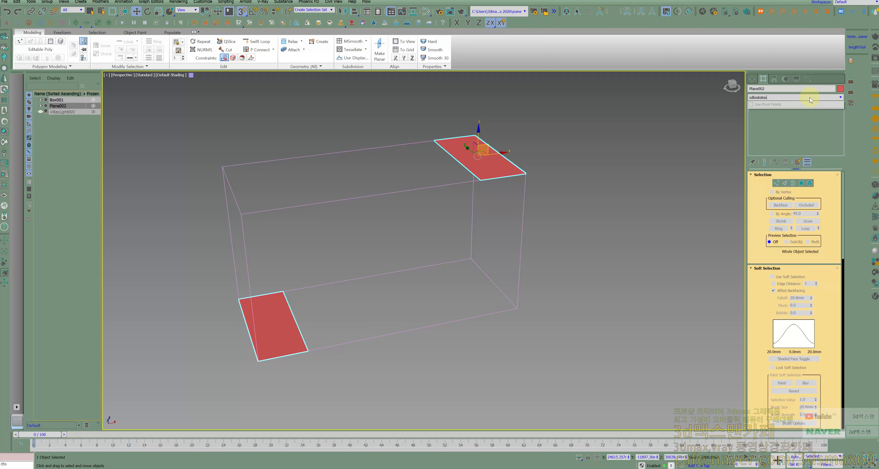
key("BackSpace")
key("BackSpace")
key("BackSpace")
key("BackSpace")
key("BackSpace")
key("BackSpace")
key("BackSpace")
key("BackSpace")
key("BackSpace")
left_click(623, 192)
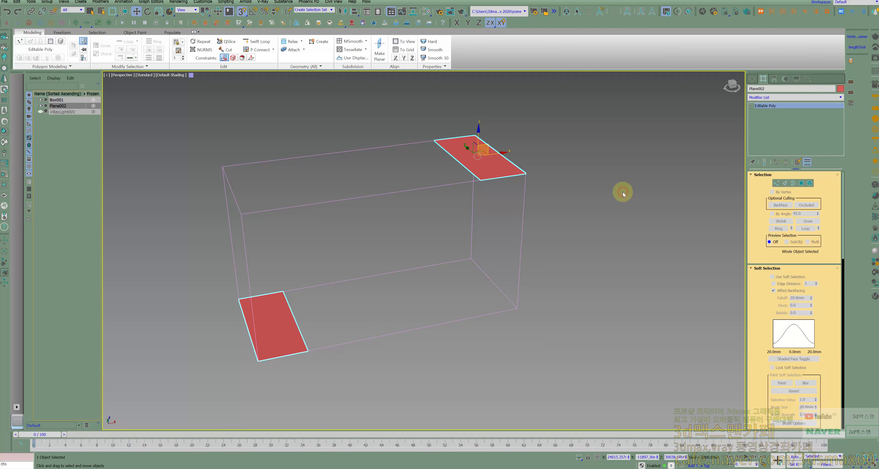
Step: Bridge the facing inner edges of the lower and upper planes to form a sloped surface between them
key("2")
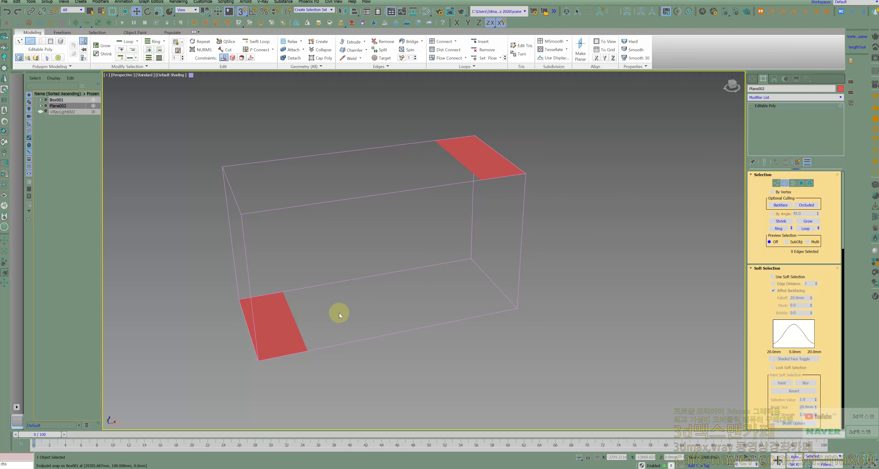
left_click(298, 321)
left_click(458, 160)
left_click_drag(770, 337, 766, 199)
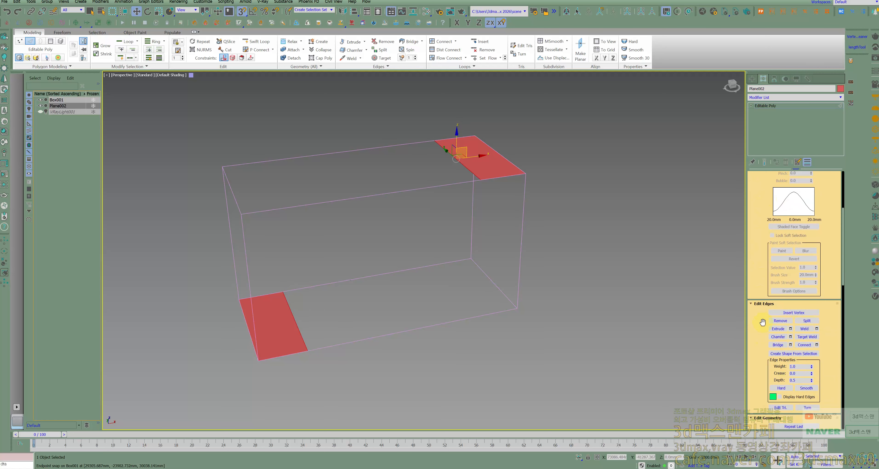
left_click(778, 345)
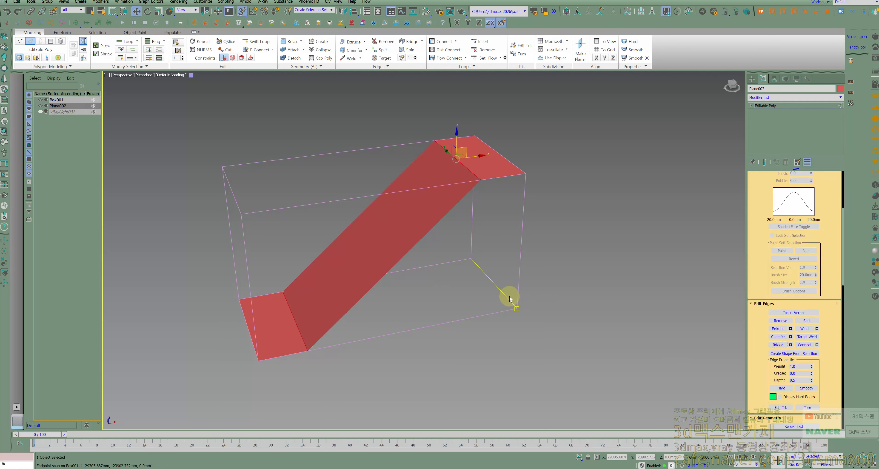
Step: Connect the two long side edges of the sloped surface with 8 segments
middle_click_drag(475, 294, 420, 286, "alt")
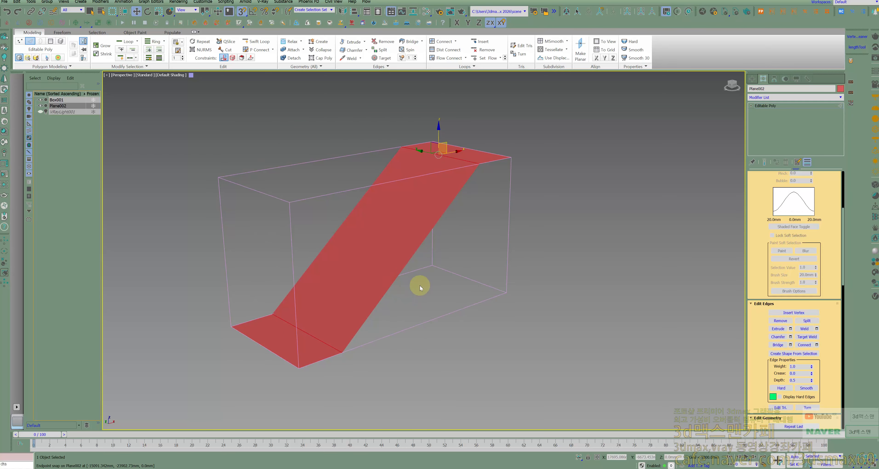
left_click_drag(415, 275, 319, 211)
right_click(364, 236)
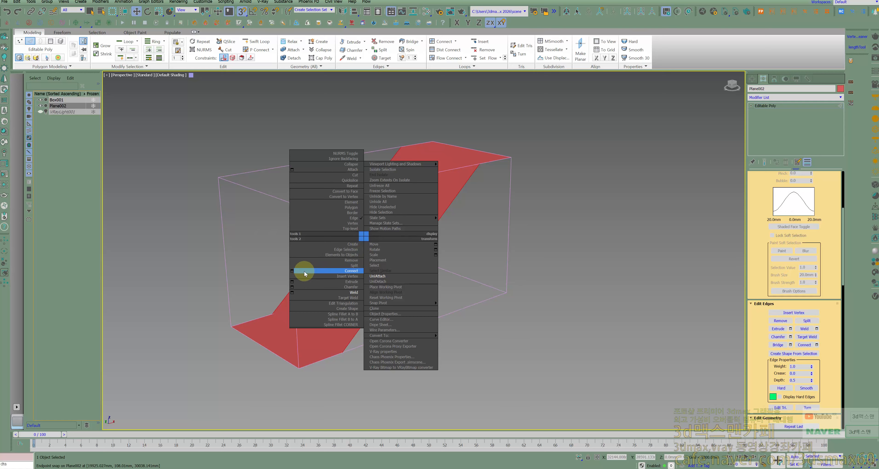
left_click(292, 271)
left_click_drag(501, 227, 506, 220)
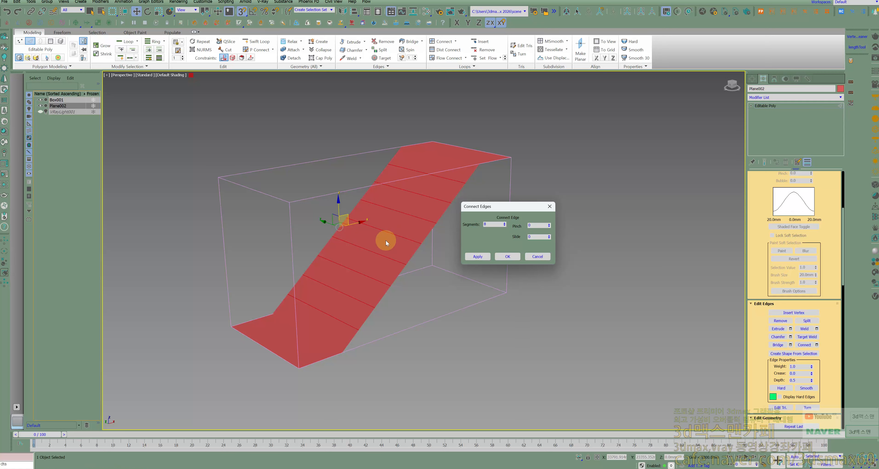
left_click(508, 257)
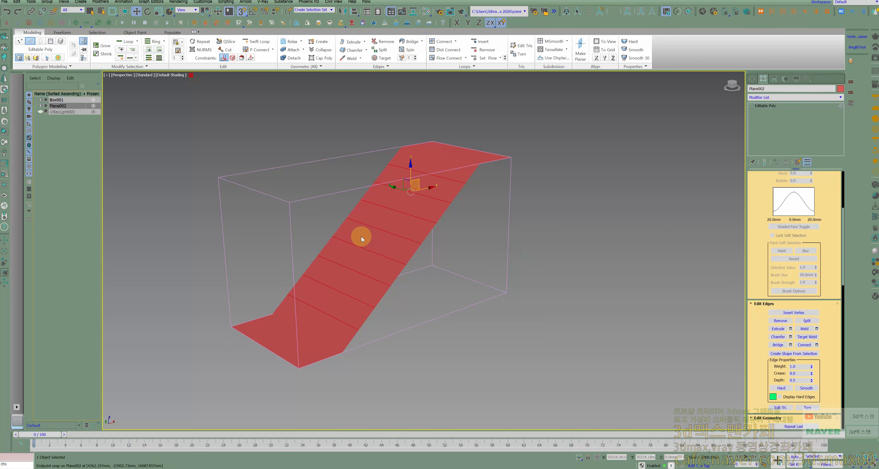
Step: Switch to wireframe, add the slope's top and bottom border edges to the cross-edge selection, and split them all
key("F3")
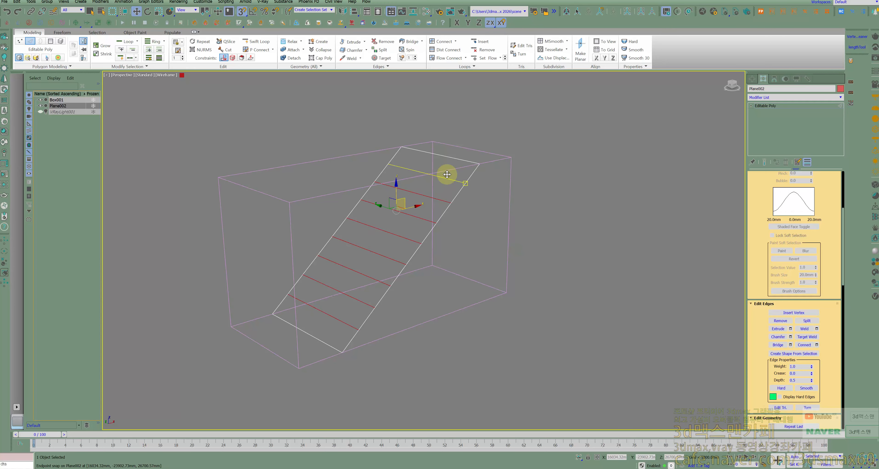
left_click(462, 159, "ctrl")
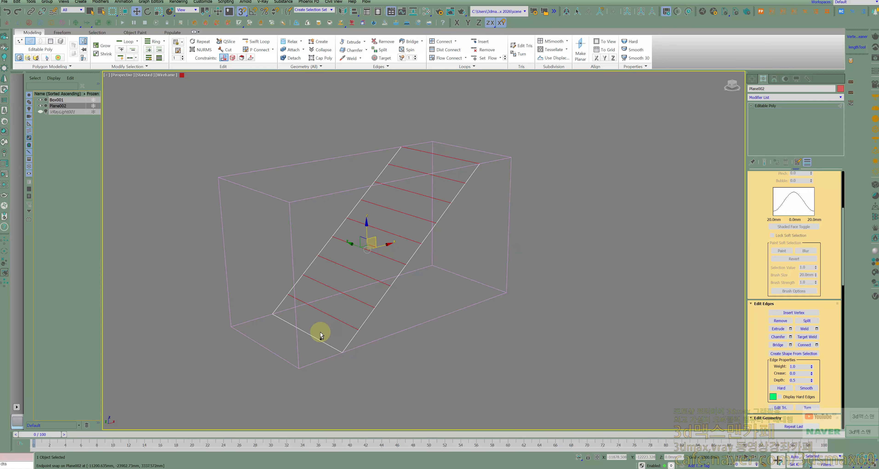
left_click(318, 339, "ctrl")
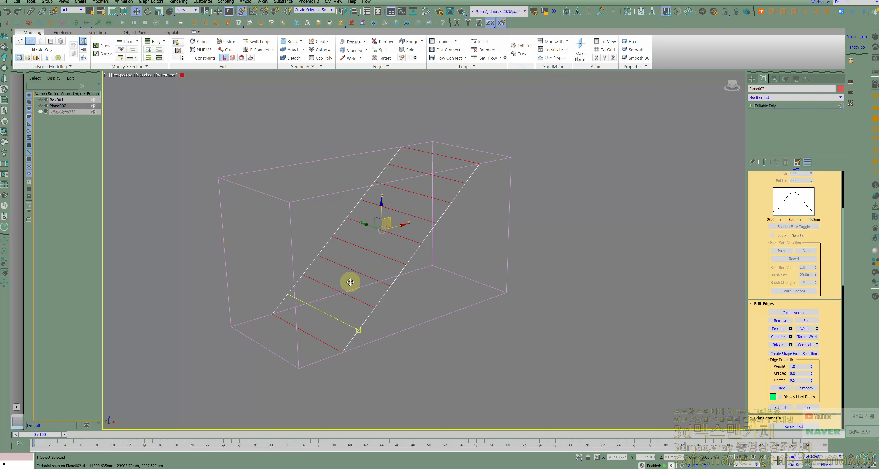
right_click(399, 224)
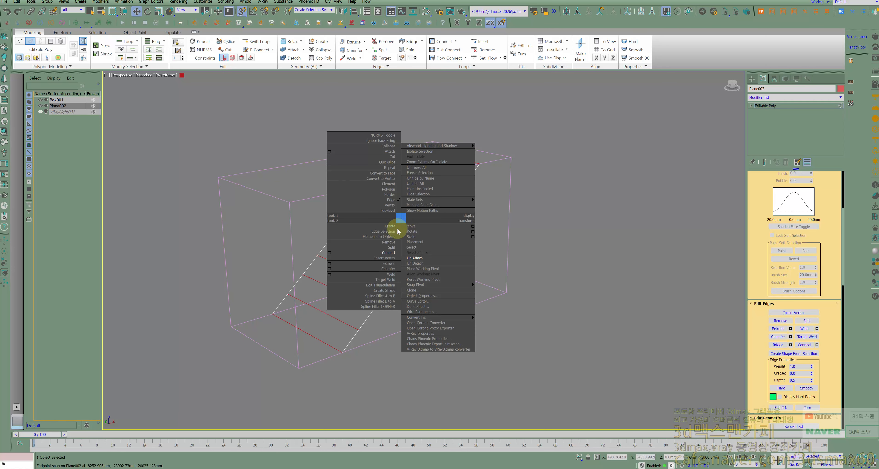
left_click(396, 248)
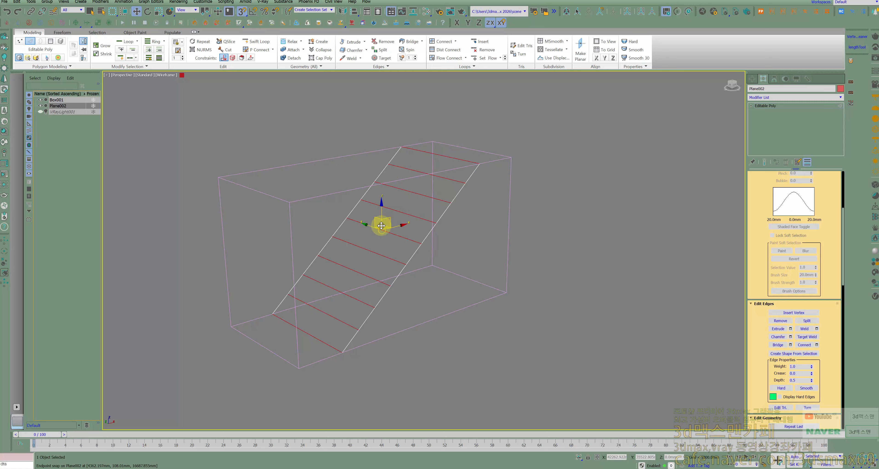
Step: Select the slope's separated polygons and flatten each into a horizontal tread by scaling along Z with the Scale Transform Type-In
key("4")
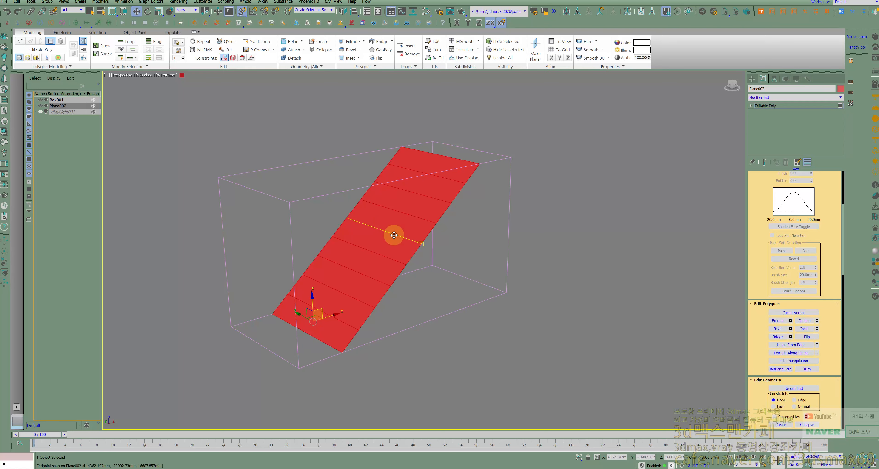
key("r")
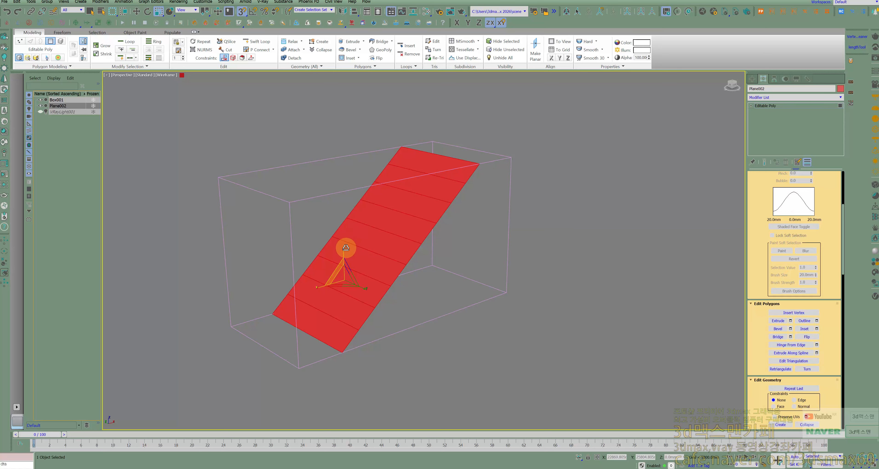
left_click_drag(344, 252, 353, 267)
key("ctrl+z")
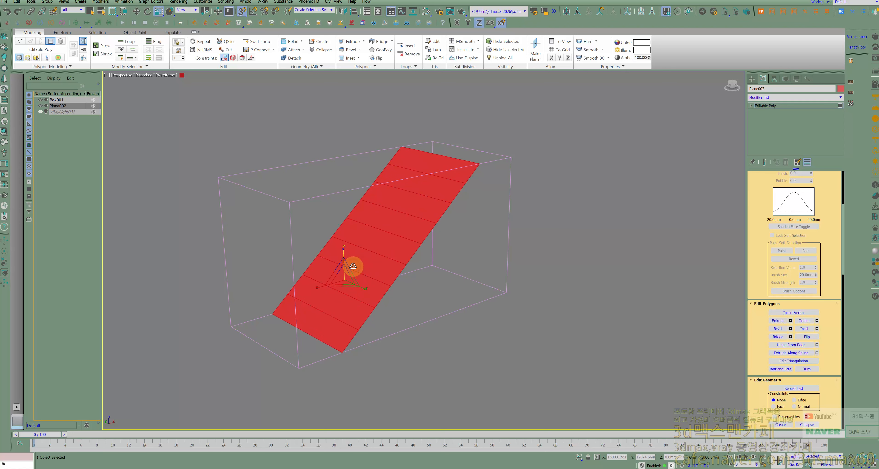
key("F12")
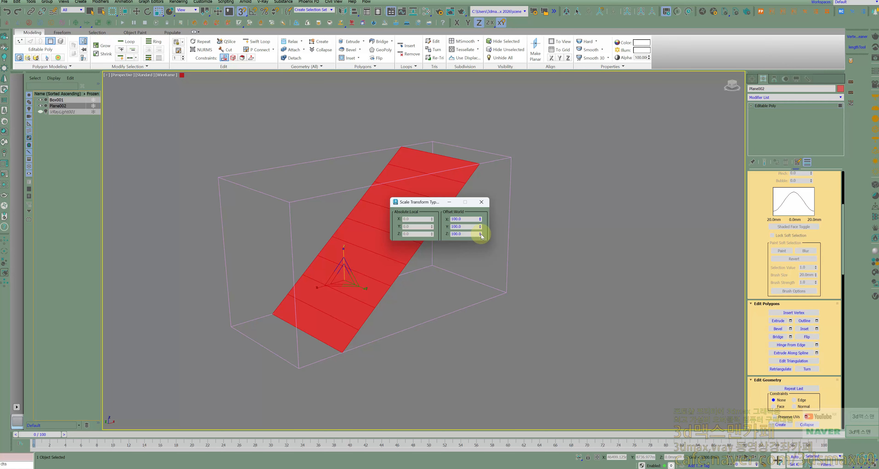
left_click_drag(482, 237, 480, 228)
left_click(482, 202)
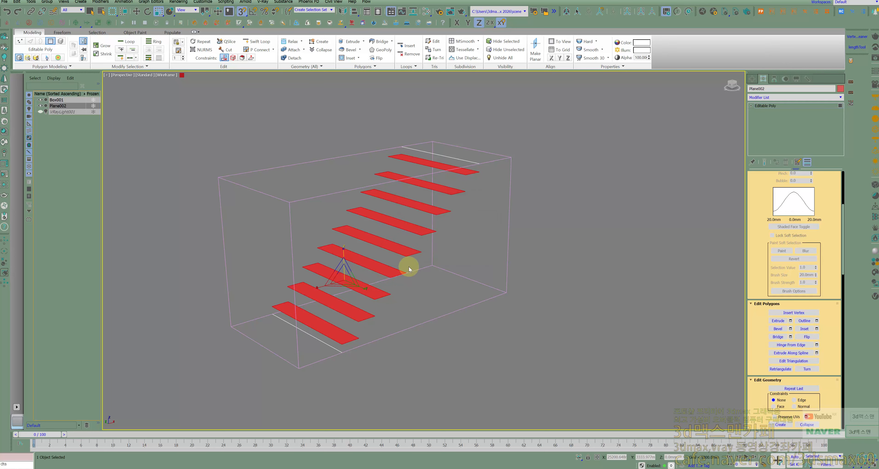
Step: Select the uphill long edge of each of the eight lower treads in Edge mode
middle_click_drag(393, 269, 337, 294, "alt")
key("2")
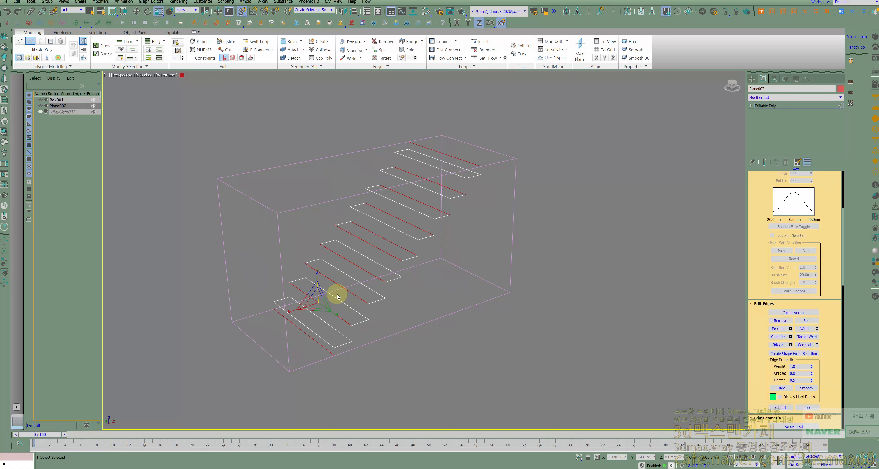
left_click(327, 322)
left_click(353, 309, "ctrl")
left_click(367, 288, "ctrl")
left_click(378, 263, "ctrl")
left_click(391, 242, "ctrl")
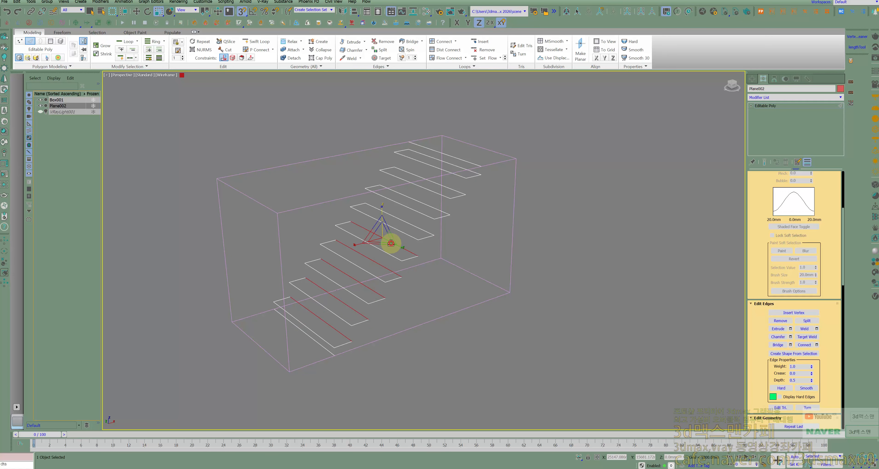
left_click(405, 222, "ctrl")
left_click(422, 203, "ctrl")
left_click(436, 184, "ctrl")
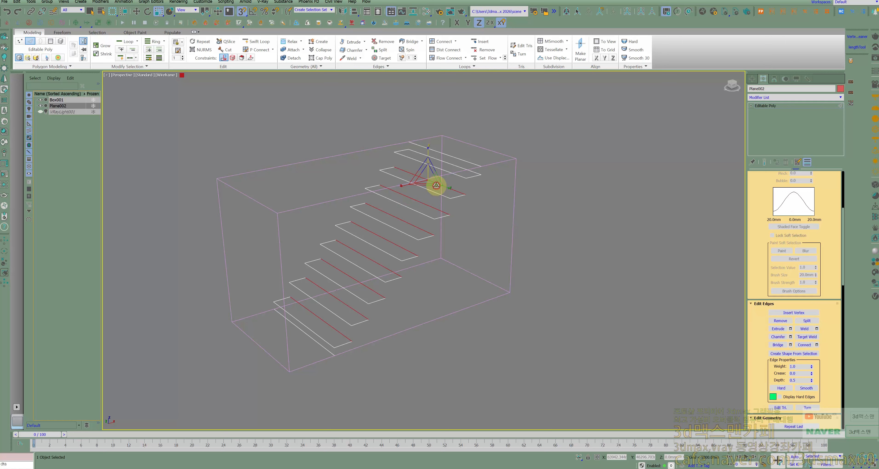
Step: Switch to the Move tool and check that Enable Axis Constraints is on in the Grid and Snap Settings
left_click(351, 278)
middle_click_drag(352, 277, 348, 272, "alt")
right_click(350, 272)
left_click(357, 278)
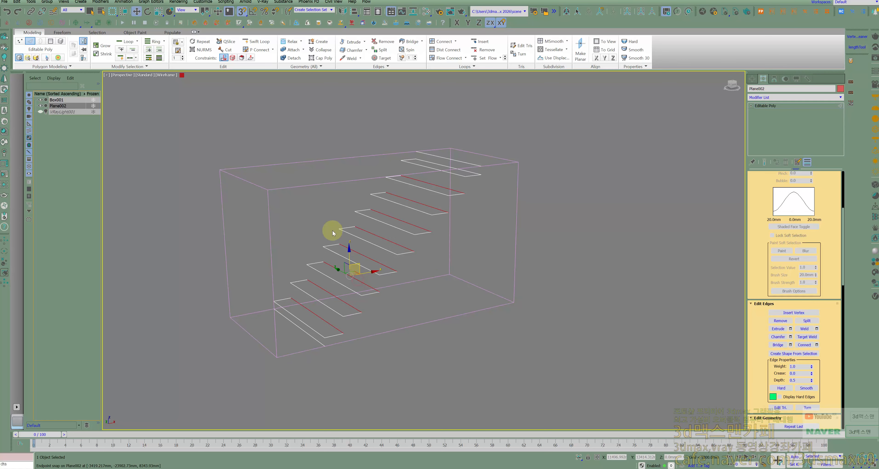
right_click(242, 12)
left_click(410, 186)
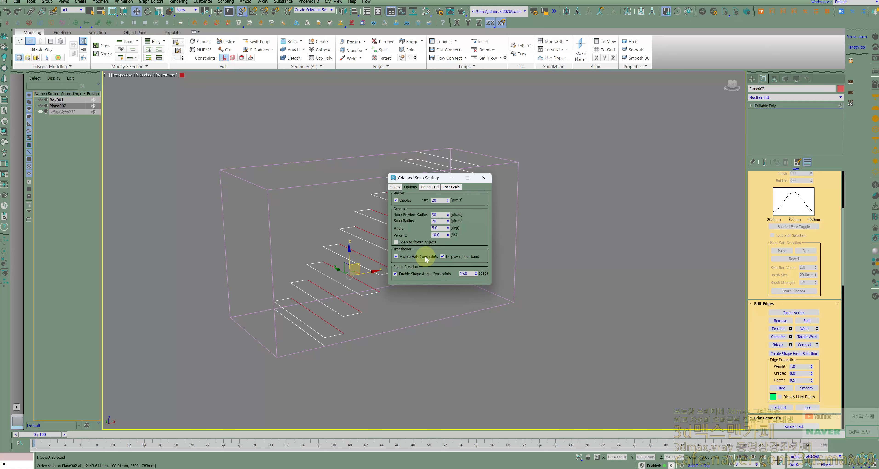
left_click(483, 179)
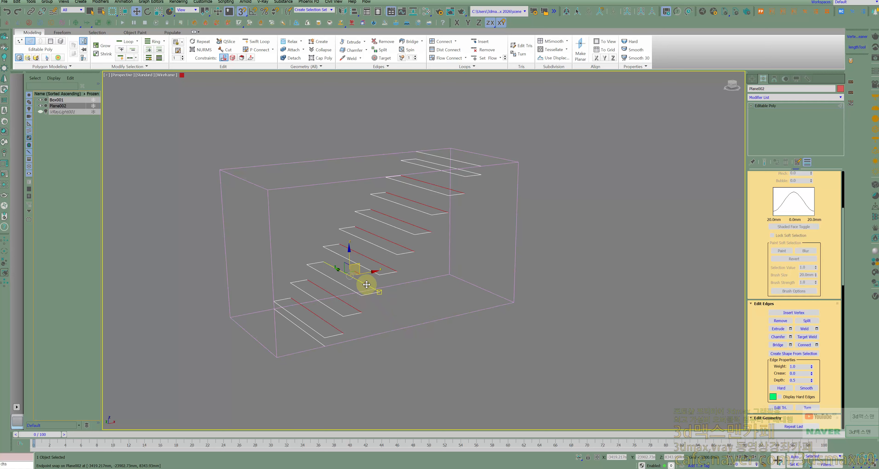
Step: Restore the tread edge selection, lock it, and turn snapping off
left_click(357, 268)
key("ctrl+z")
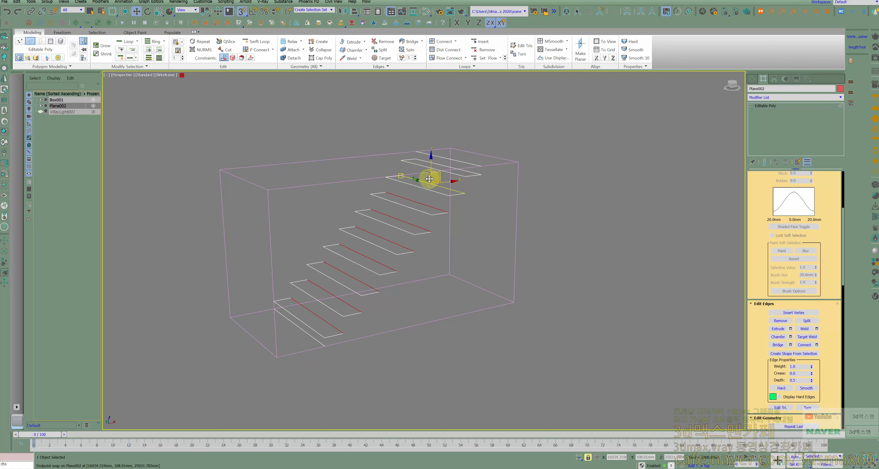
left_click_drag(431, 183, 427, 170)
key("s")
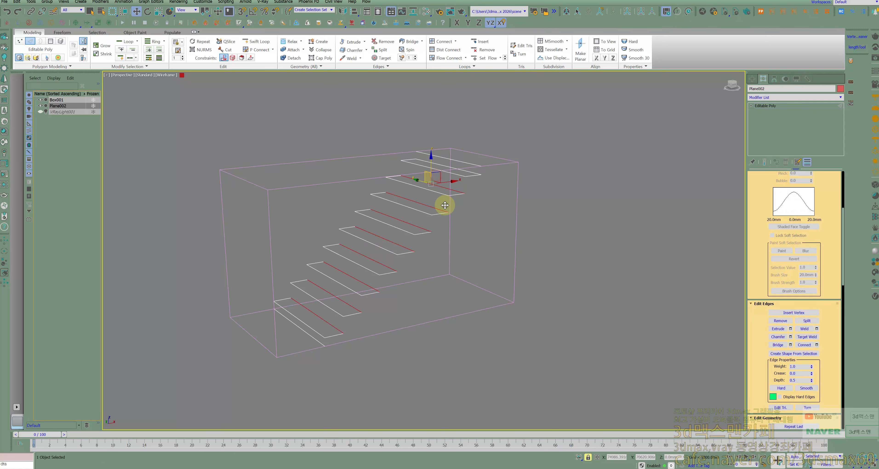
Step: Try out the single-axis and plane constraints on the selected edges, return to the ZX plane, and turn snapping back on
middle_click_drag(420, 251, 351, 257)
scroll(351, 257, "up", 3)
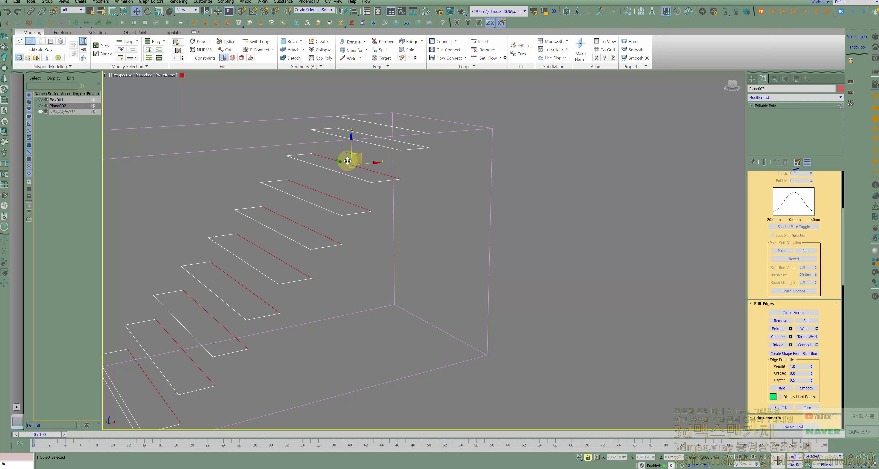
key("F8")
key("F8")
key("F6")
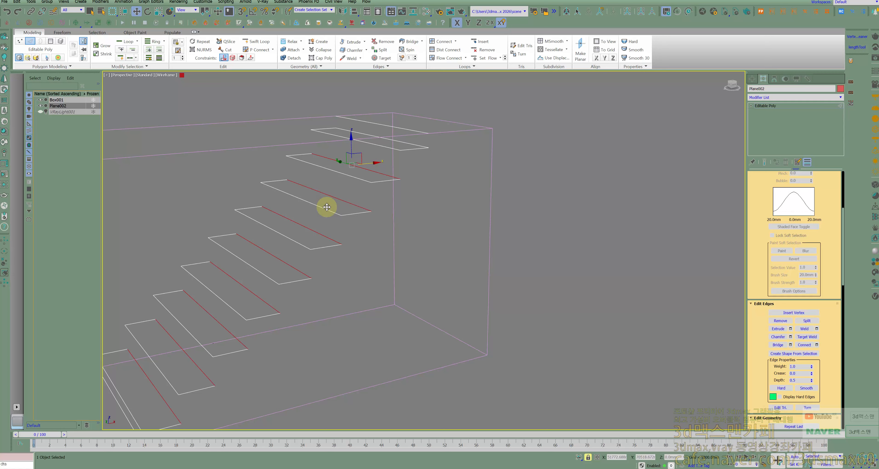
key("F7")
key("F8")
scroll(333, 255, "up", 4)
middle_click_drag(333, 255, 376, 246)
scroll(376, 246, "down", 6)
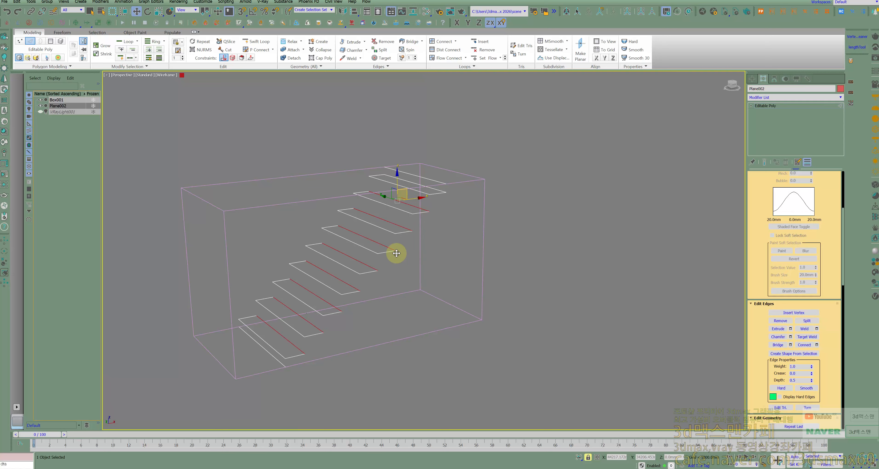
key("s")
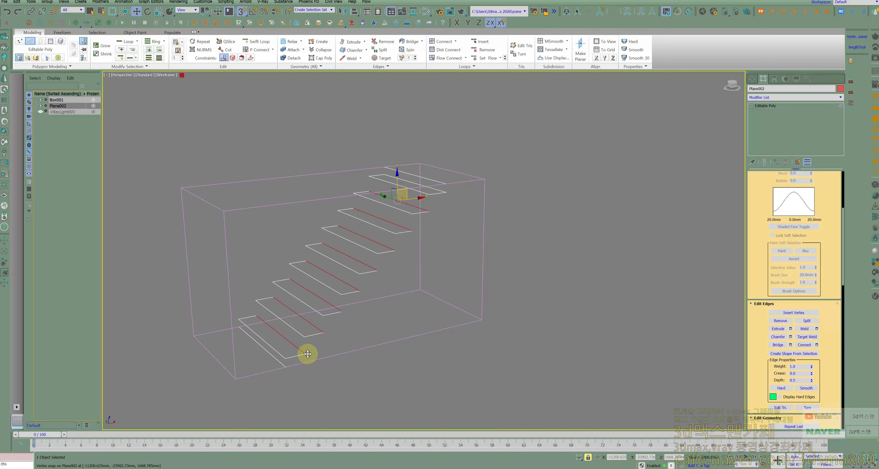
Step: Extend the uphill tread edges, then the lower landing and top tread edges, up to the next level with snapping to form the risers
left_click_drag(307, 354, 407, 338)
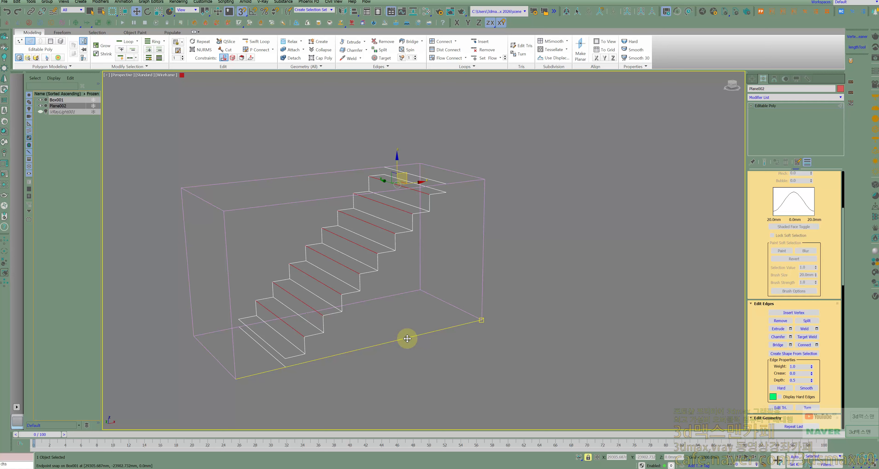
left_click(273, 355)
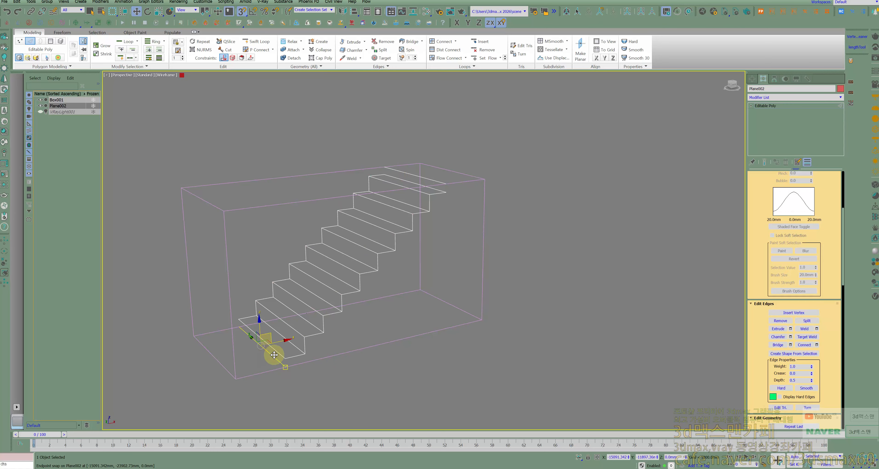
left_click(434, 190, "ctrl")
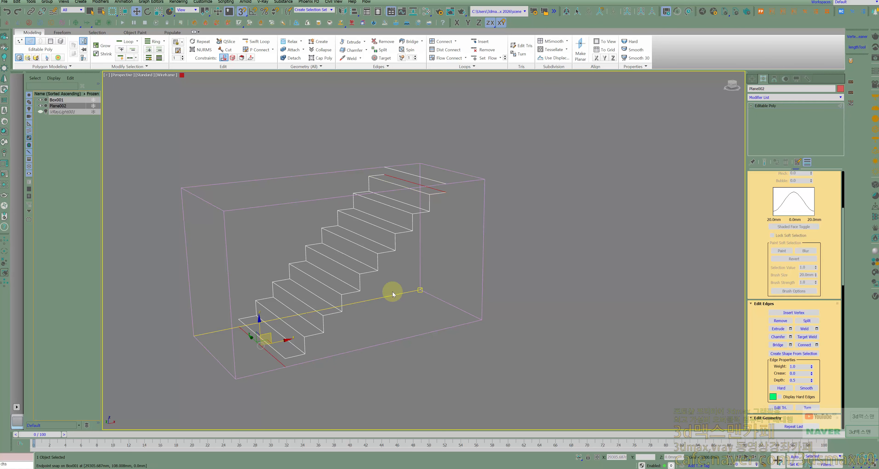
key("space")
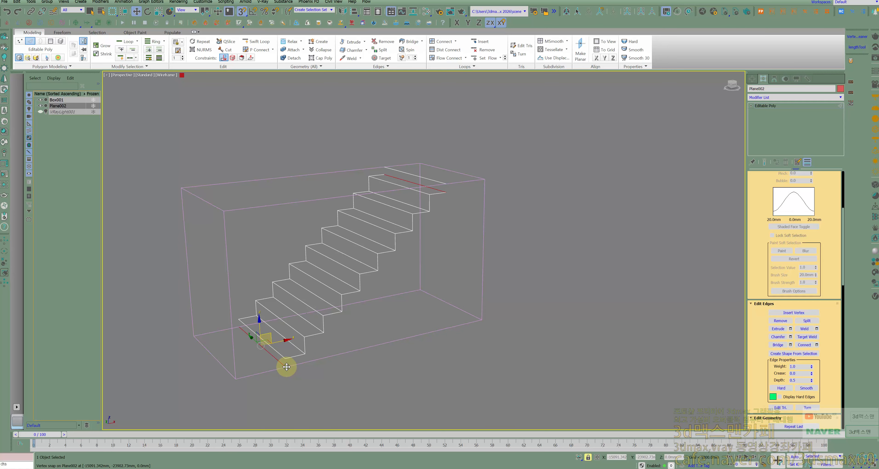
left_click_drag(286, 364, 456, 215)
Step: Weld all of the object's vertices together and switch the viewport to shaded display
key("1")
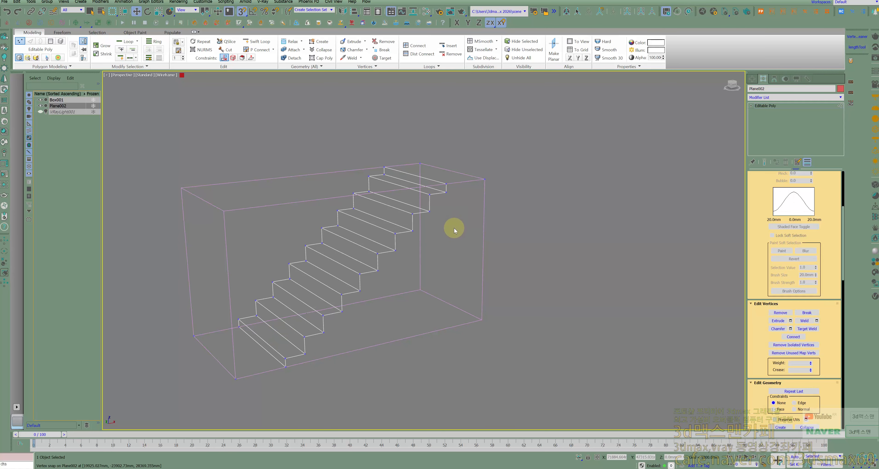
key("ctrl+a")
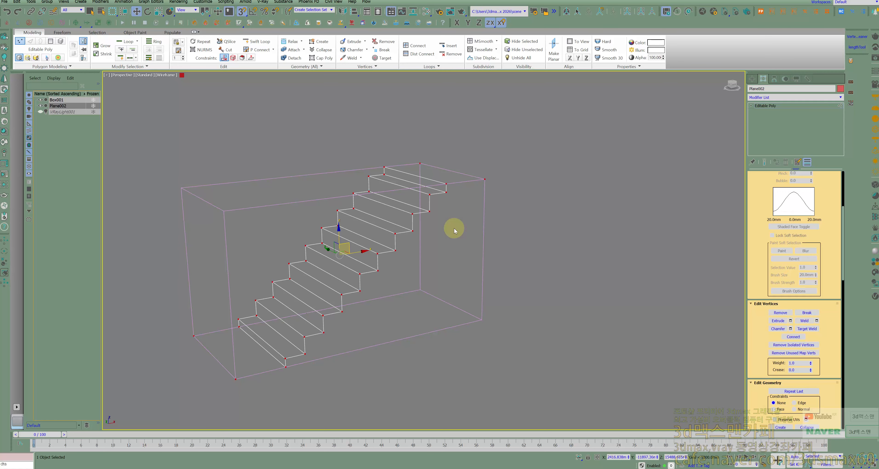
right_click(376, 238)
left_click(363, 288)
left_click(416, 284)
key("F3")
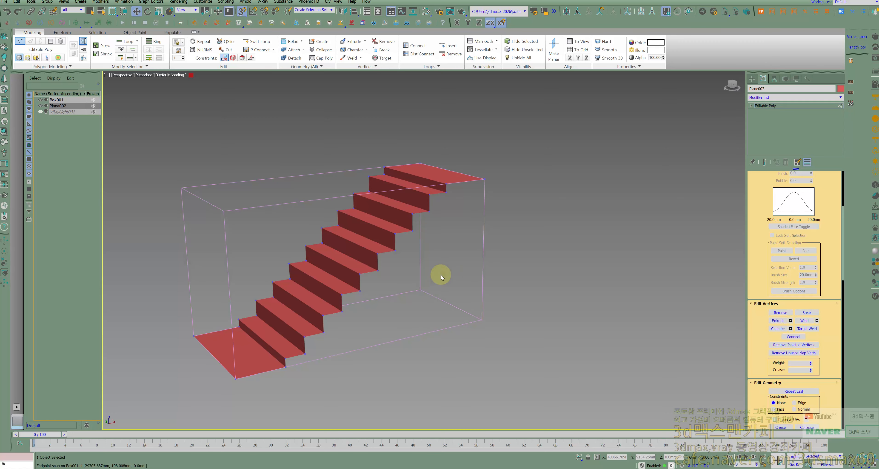
Step: Leave Vertex mode, delete the guide box around the stairs and reselect the stair object
key("1")
left_click(481, 247)
key("Delete")
left_click(392, 245)
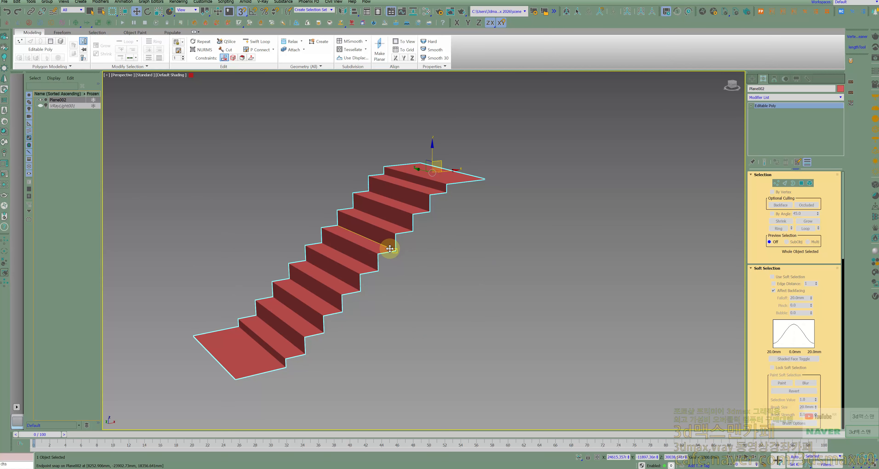
Step: Try a Shell Pro modifier with an Inner Amount of 1500 on the stairs, and remove the modifier
type("xsh")
key("Down")
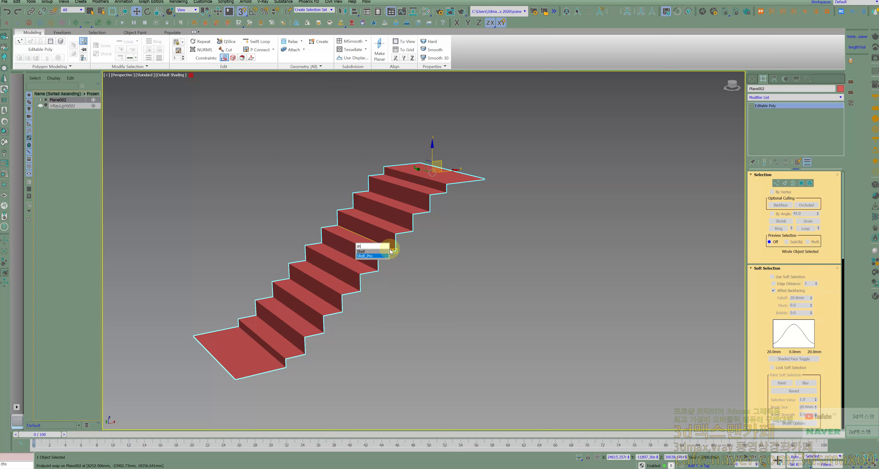
key("Return")
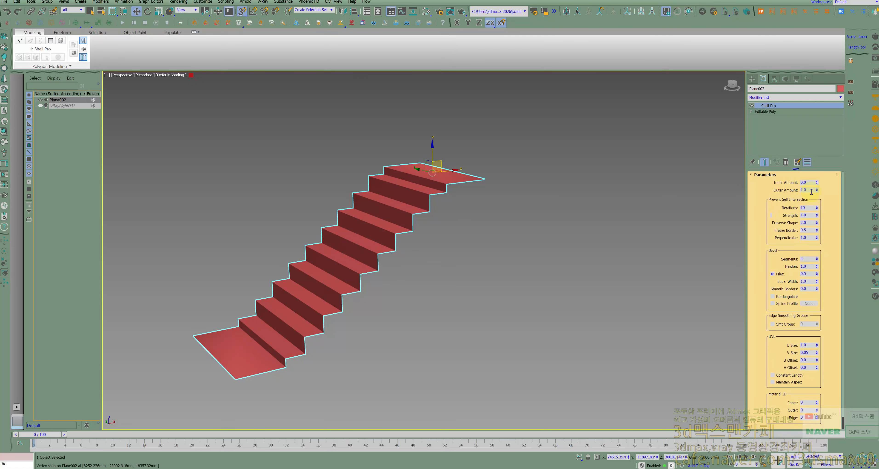
double_click(812, 183)
type("1500")
key("Return")
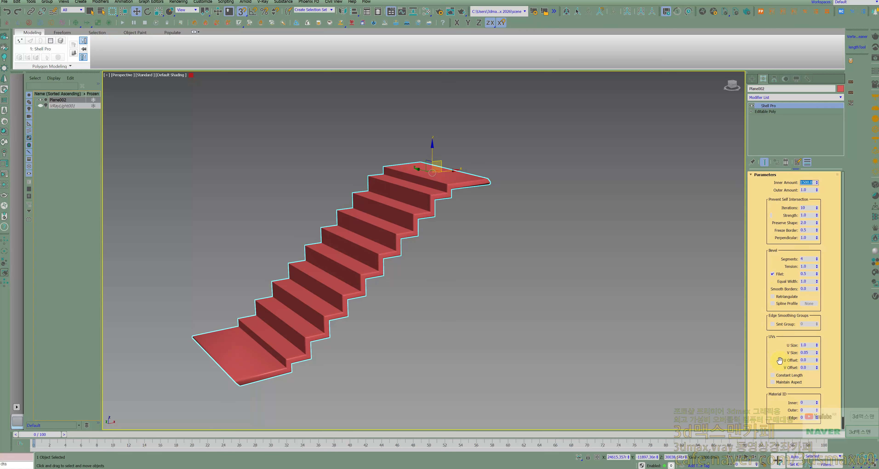
left_click(792, 376)
left_click(792, 375)
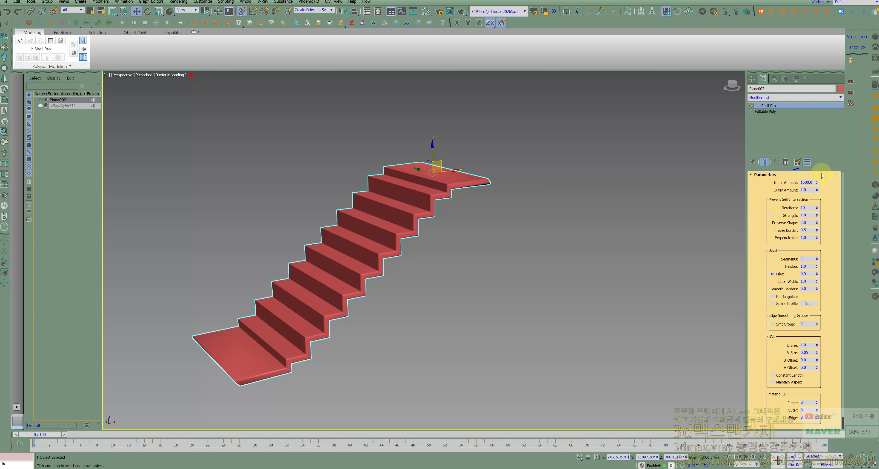
left_click(786, 162)
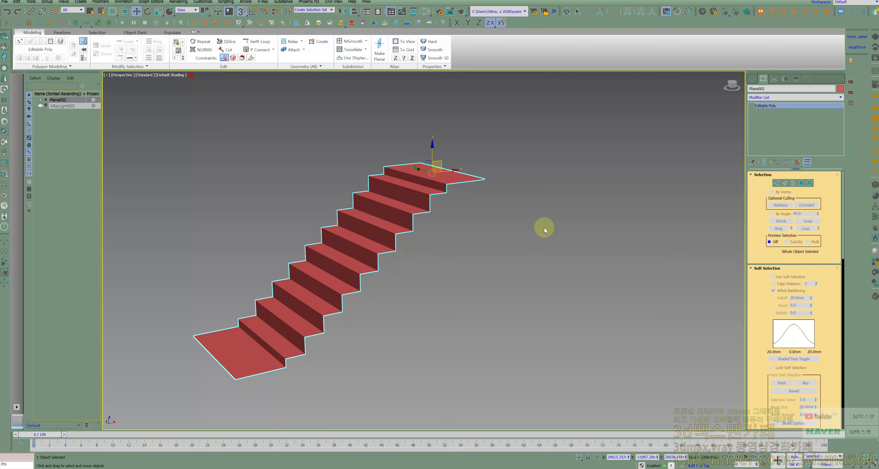
Step: Try a standard Shell modifier on the stairs with Inner Amounts from 1500 up to 5000 mm, and remove the modifier
type("xsh")
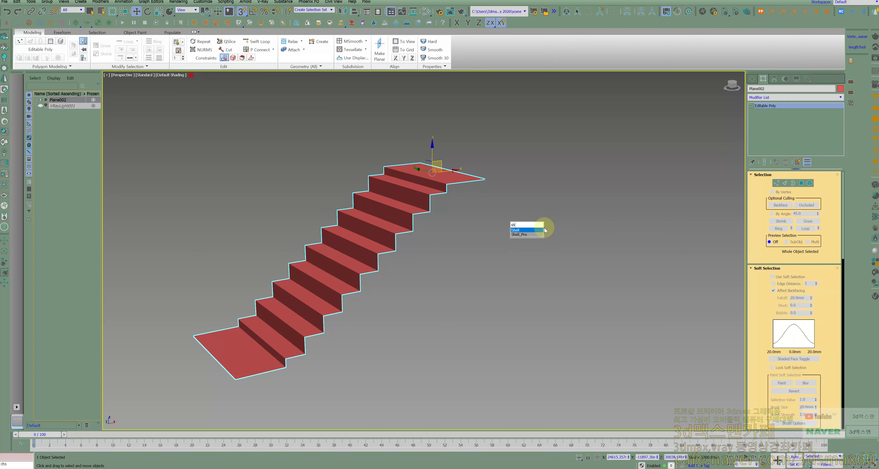
key("Return")
type("1500")
key("Return")
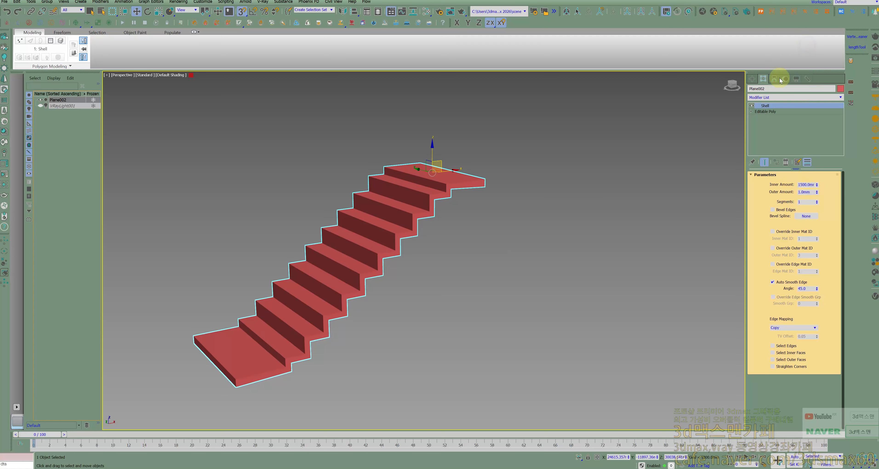
right_click(806, 48)
left_click(818, 184)
left_click_drag(818, 185, 787, 410)
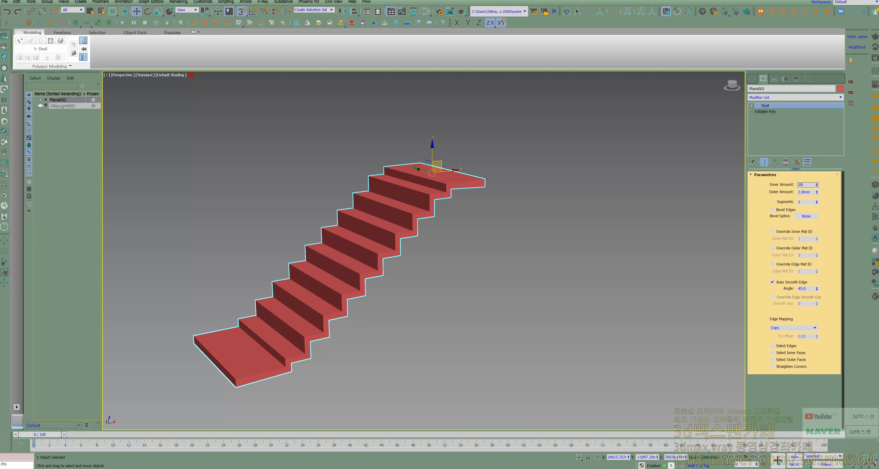
key("Return")
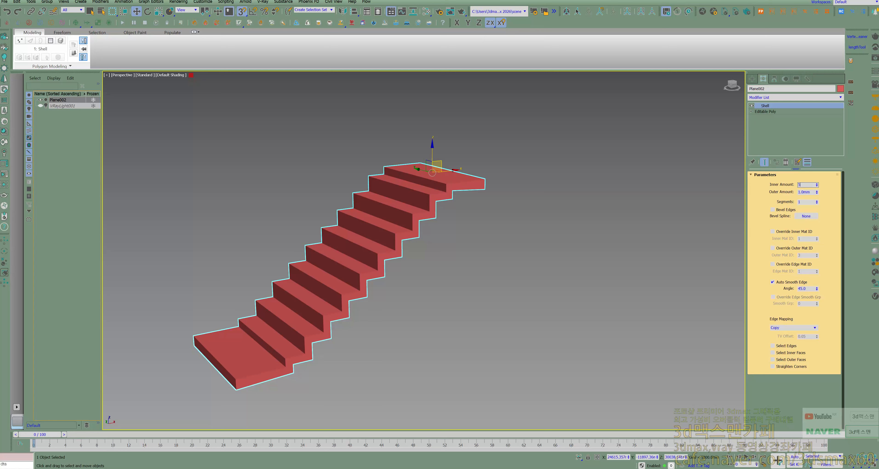
key("Return")
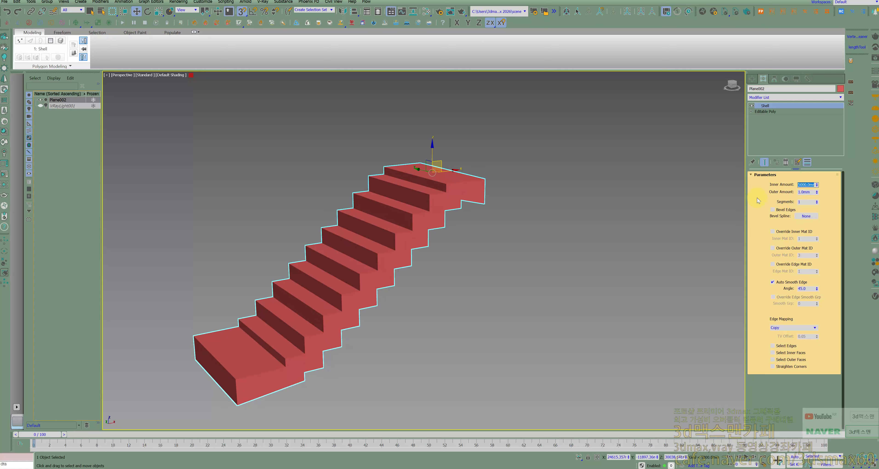
left_click(785, 162)
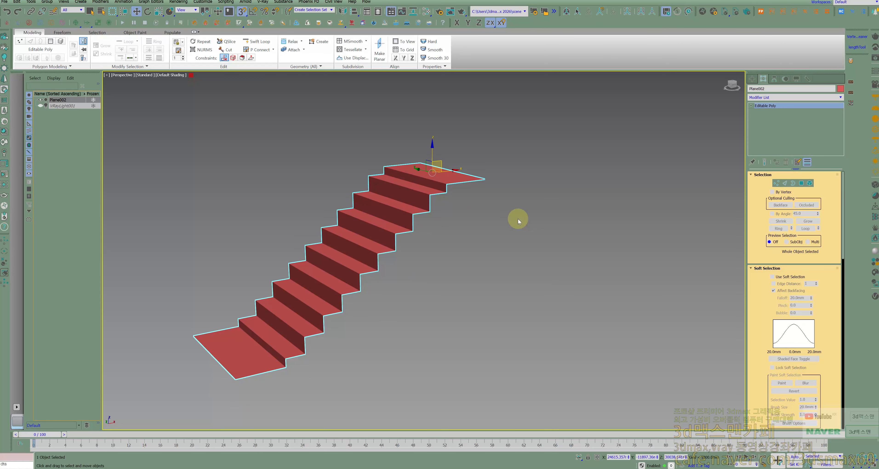
Step: Select the stairs' open border and extrude it straight down to form the side walls
key("ctrl+a")
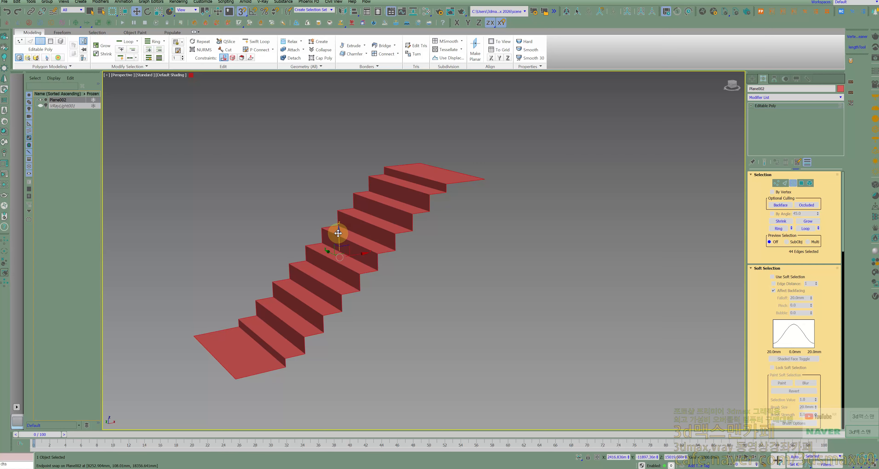
left_click_drag(338, 233, 338, 362, "shift")
scroll(350, 320, "down", 5)
Step: Flatten the extruded bottom border with the Scale Transform Type-In's Z offset and move it up closer to the steps
left_click_drag(158, 11, 163, 36)
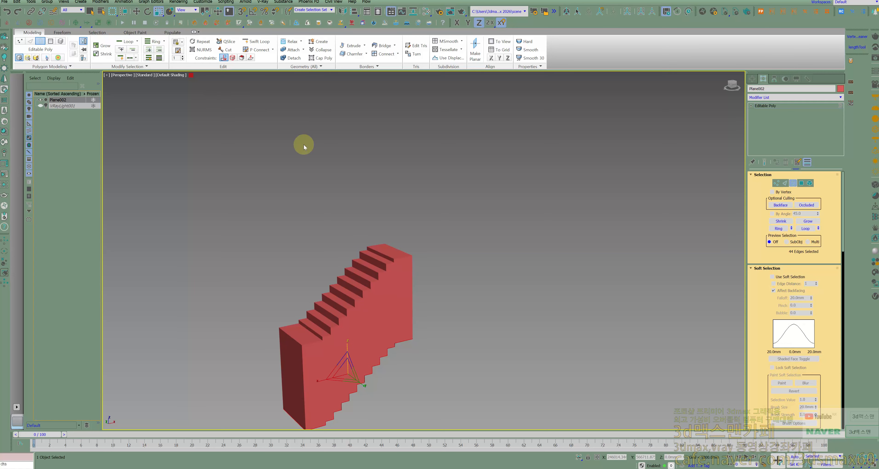
key("F12")
right_click(480, 234)
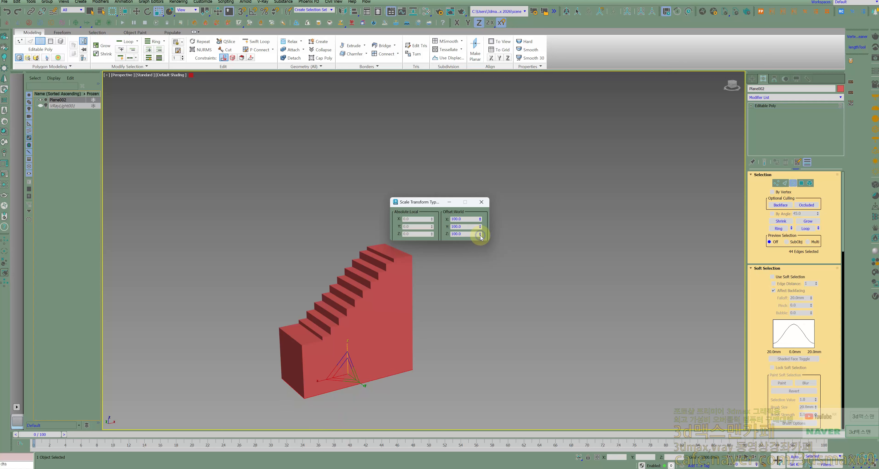
left_click(481, 201)
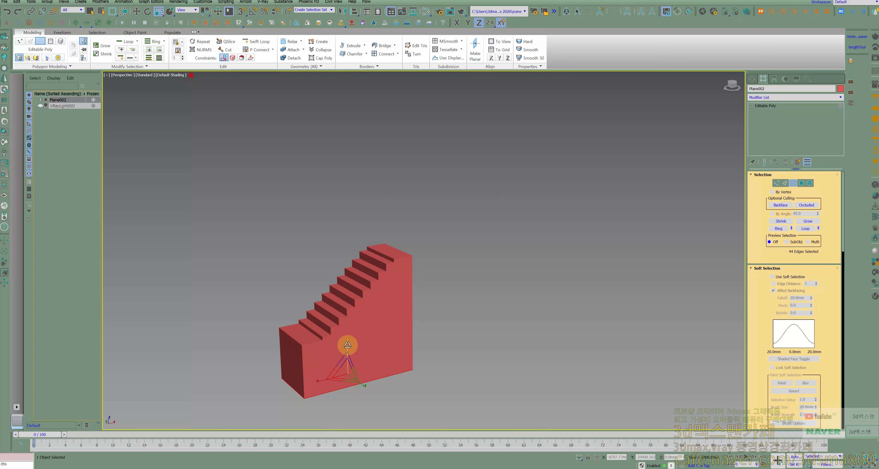
key("w")
left_click_drag(346, 349, 347, 297)
Step: Close the open bottom with a Cap Holes modifier and compare the underside with and without the cap
type("xcap")
key("Return")
middle_click_drag(348, 296, 349, 334, "alt")
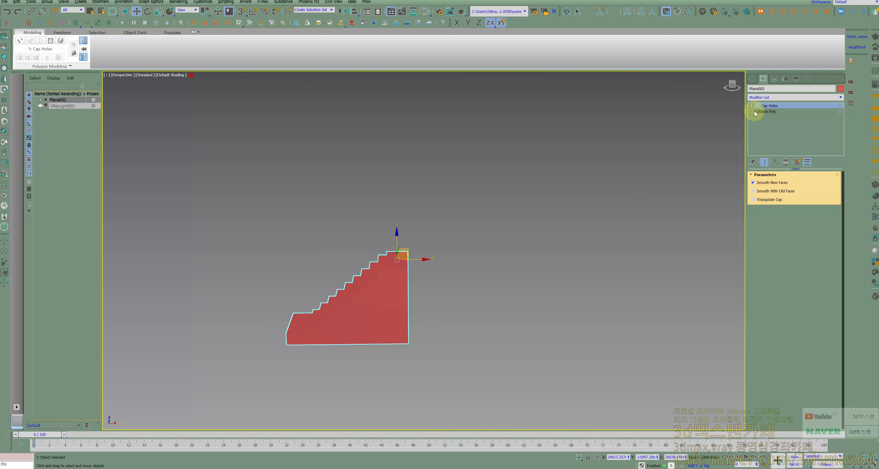
left_click(778, 127)
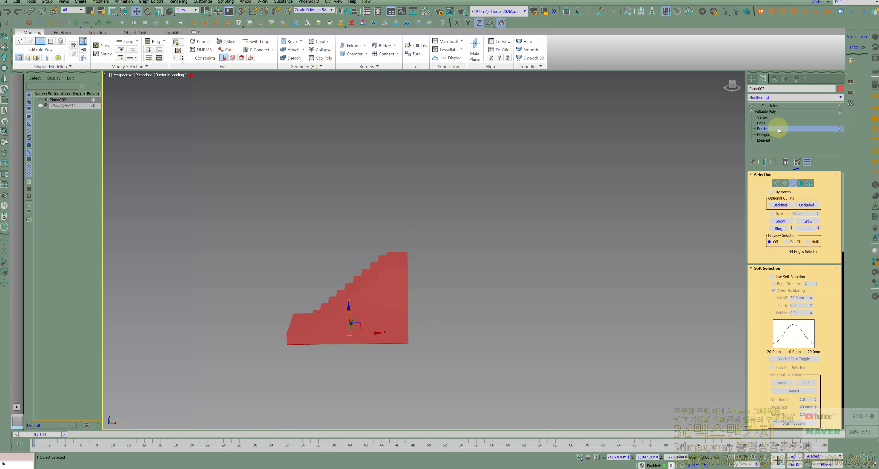
left_click(780, 148)
middle_click_drag(415, 263, 467, 234, "alt")
left_click(762, 106)
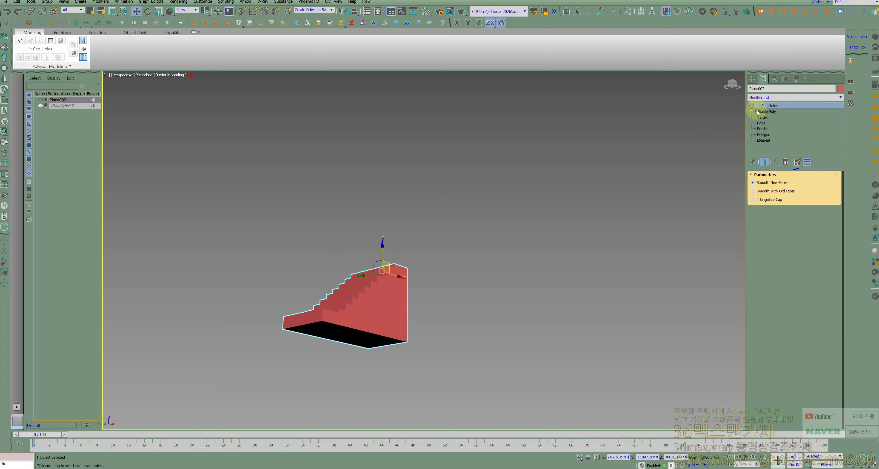
middle_click_drag(521, 236, 519, 266, "alt")
Step: Weld the overlapping vertices along the bottom of the stairs, return to the Cap Holes level and inspect the solid
left_click(762, 117)
middle_click_drag(447, 261, 401, 240, "alt")
left_click_drag(441, 357, 259, 334)
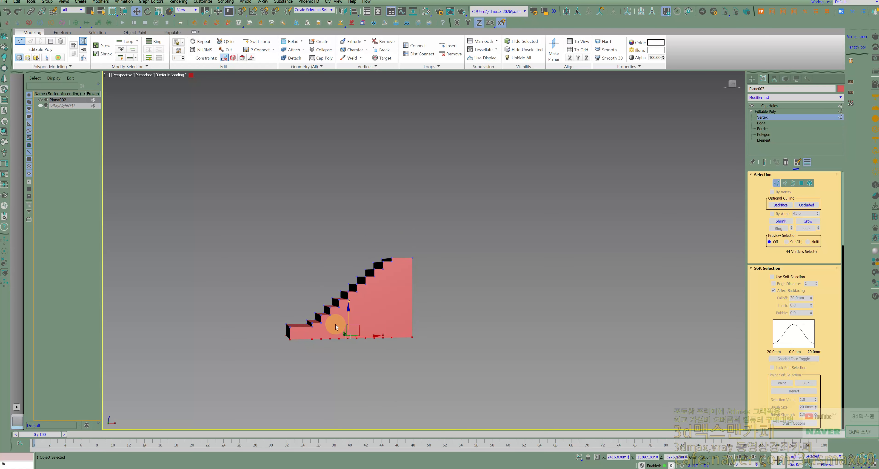
middle_click_drag(365, 336, 356, 294, "alt")
right_click(357, 294)
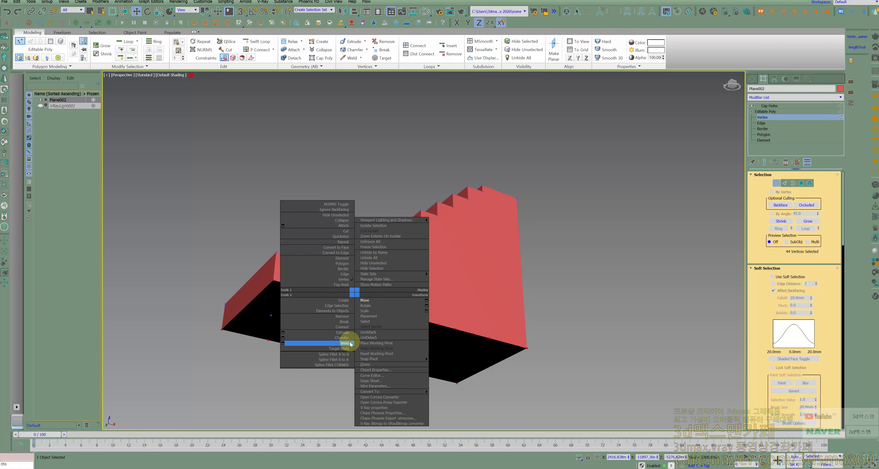
left_click(349, 337)
middle_click_drag(391, 328, 389, 342, "alt")
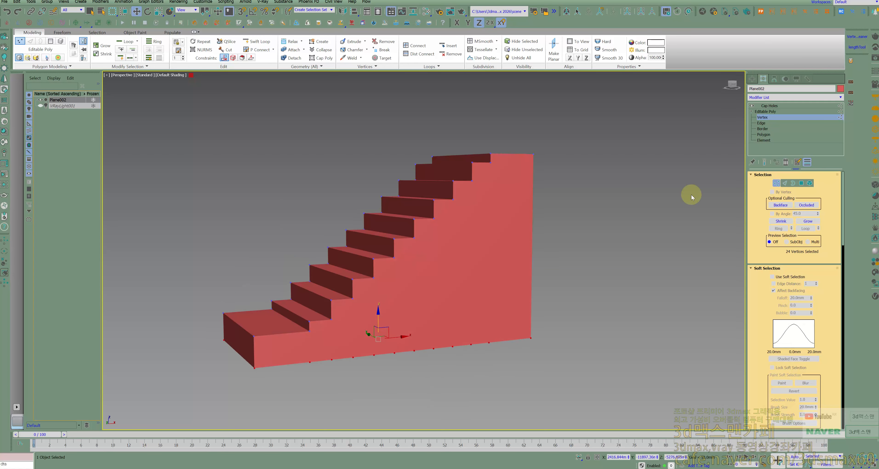
left_click(776, 183)
left_click(769, 106)
middle_click_drag(471, 250, 424, 267, "alt")
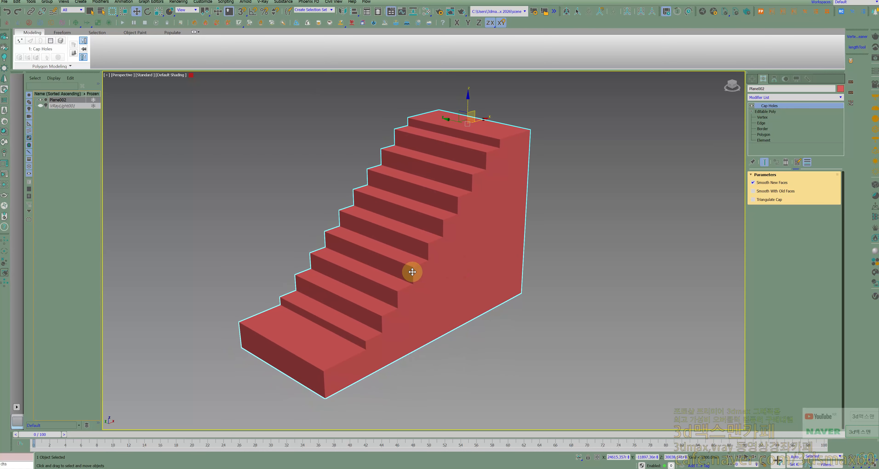
scroll(406, 273, "up", 4)
scroll(406, 273, "down", 1)
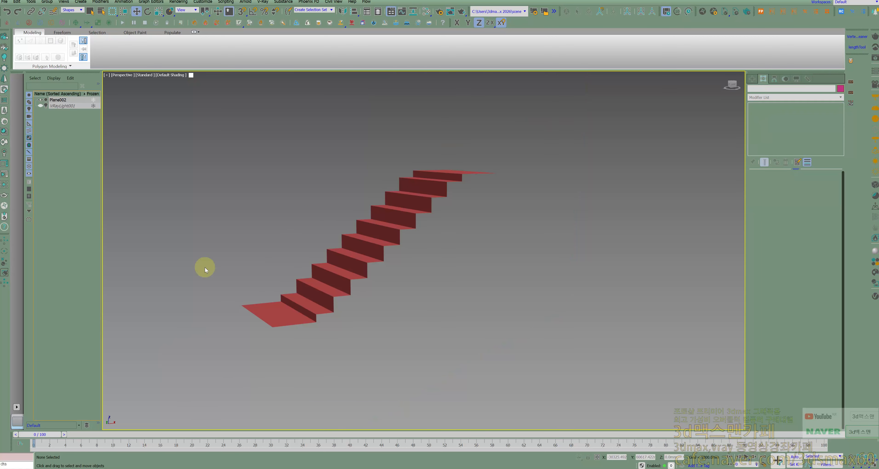
Step: Set the selection filter to All and delete the stair object
middle_click_drag(304, 263, 310, 264, "alt")
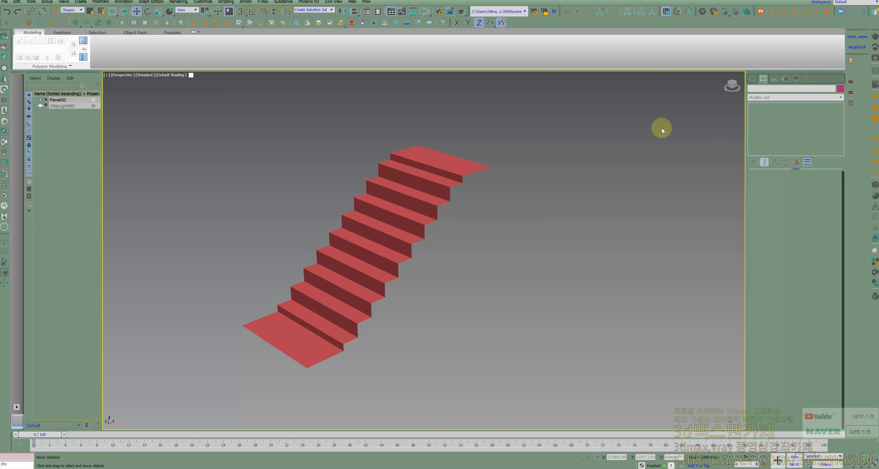
left_click(72, 10)
left_click(67, 16)
left_click(391, 182)
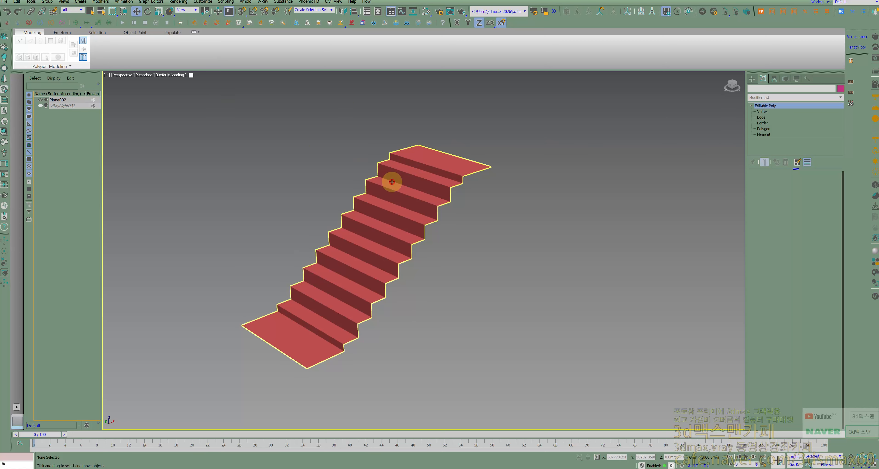
key("Delete")
Step: Create a rectangular plane for the lower landing and clone it upward and away along the ZX plane as the upper landing
left_click(752, 78)
left_click(817, 166)
left_click_drag(301, 291, 343, 419)
scroll(384, 347, "down", 2)
scroll(384, 347, "down", 2)
key("w")
mouse_move(360, 334)
left_mouse_down("shift")
mouse_move(476, 233)
mouse_move(484, 198)
mouse_move(518, 173)
left_mouse_up("shift")
left_click(440, 265)
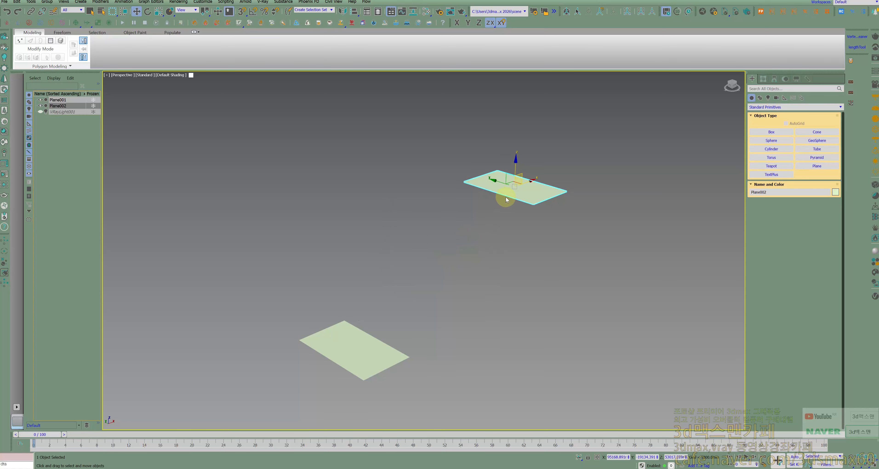
Step: Try to attach the lower and upper landing planes as one object and pick the facing edge on each
left_click(349, 371, "ctrl")
right_click(367, 337)
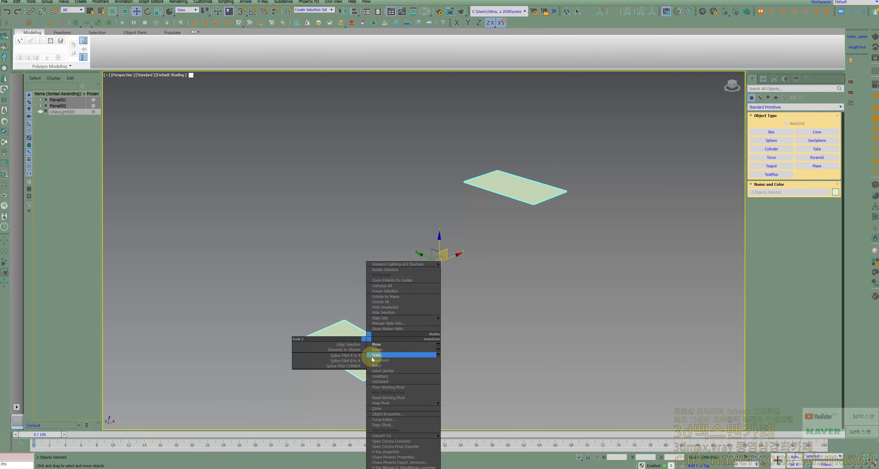
left_click(388, 376)
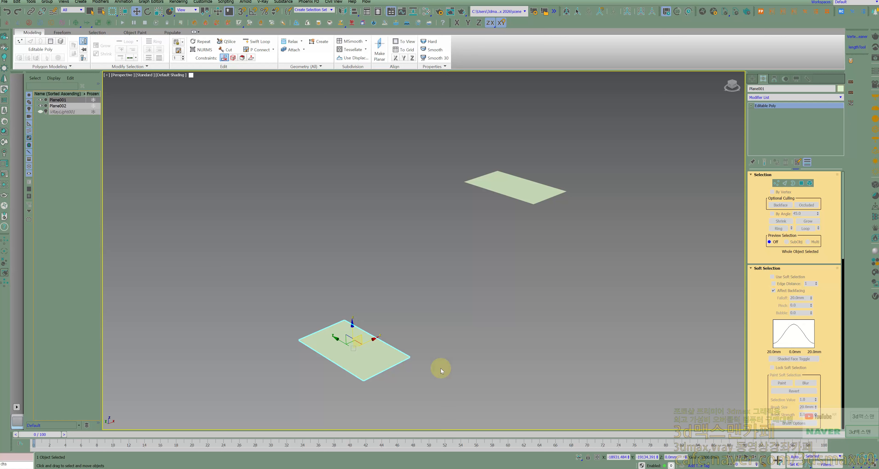
key("3")
left_click(388, 352)
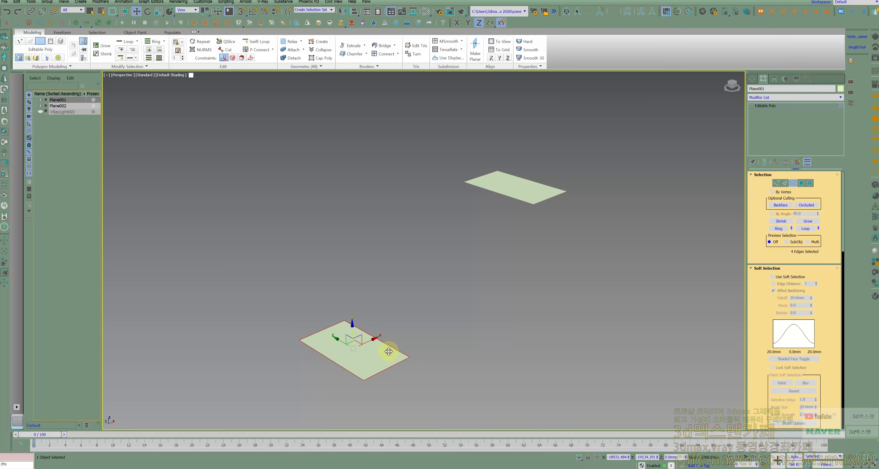
key("2")
left_click(389, 345)
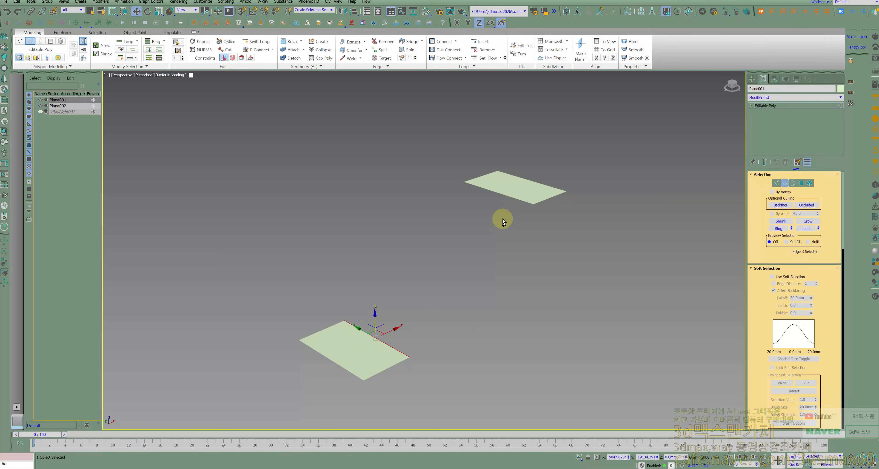
left_click(507, 198)
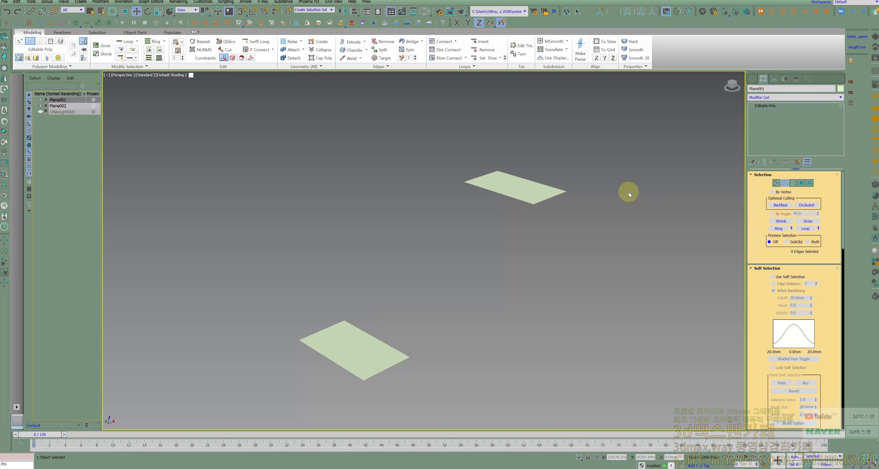
left_click(534, 184)
right_click(534, 184)
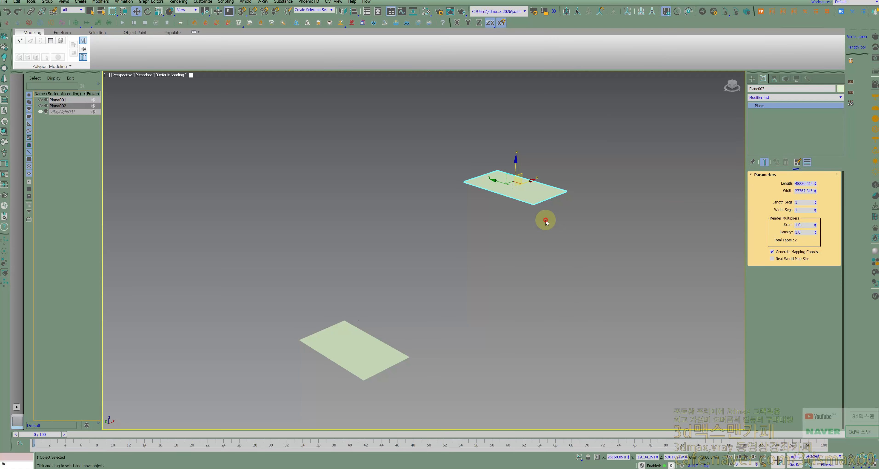
Step: Attach the upper landing plane to the lower landing plane as one editable poly
left_click(343, 340)
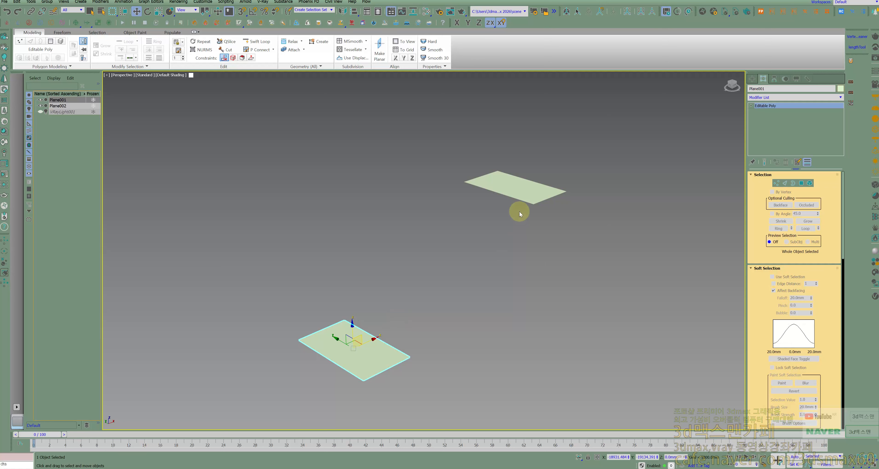
left_click(526, 196, "ctrl")
right_click(528, 197)
left_click(541, 234)
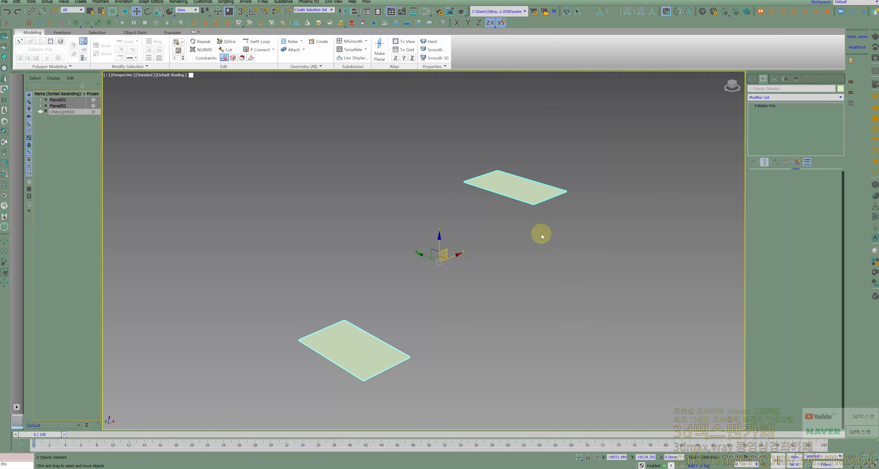
Step: Bridge the facing edges of the lower and upper landings to form the sloped stair surface
key("2")
left_click(379, 338)
left_click(504, 195, "ctrl")
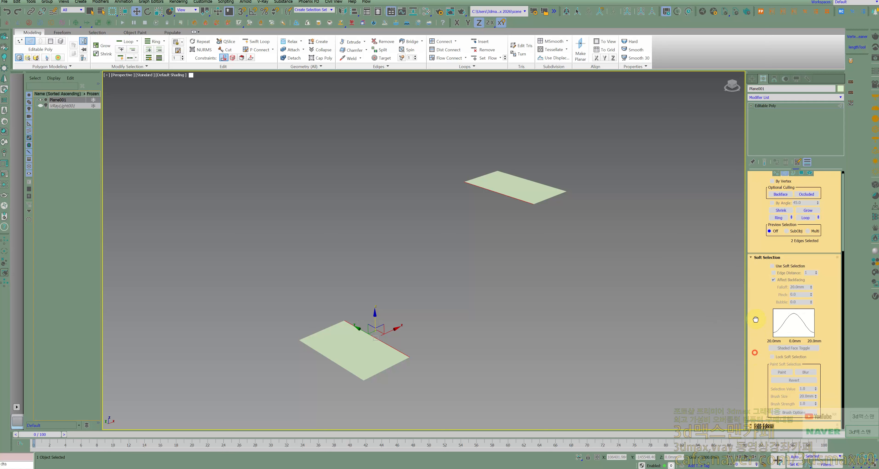
scroll(747, 300, "down", 5)
left_click(777, 364)
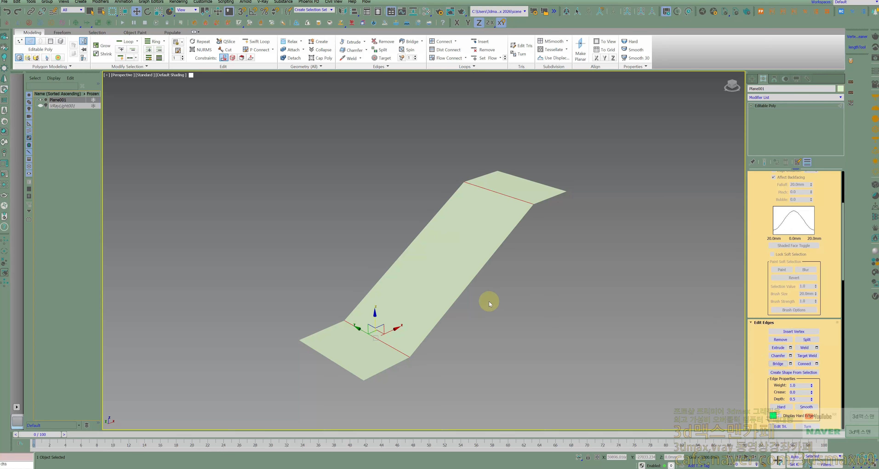
Step: Create a linear shape from the edge loops along both long sides of the landings and slope
mouse_move(489, 301)
middle_mouse_down("alt")
mouse_move(462, 295)
mouse_move(478, 295)
middle_mouse_up("alt")
double_click(493, 245)
double_click(433, 247, "ctrl")
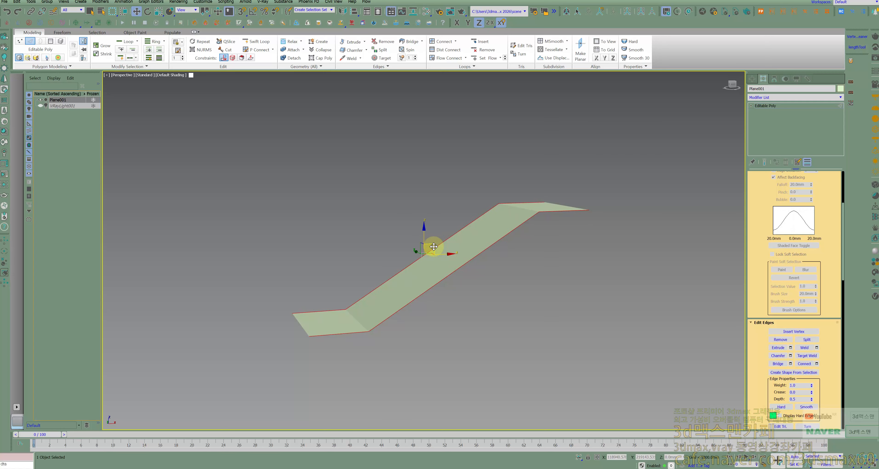
left_click(794, 373)
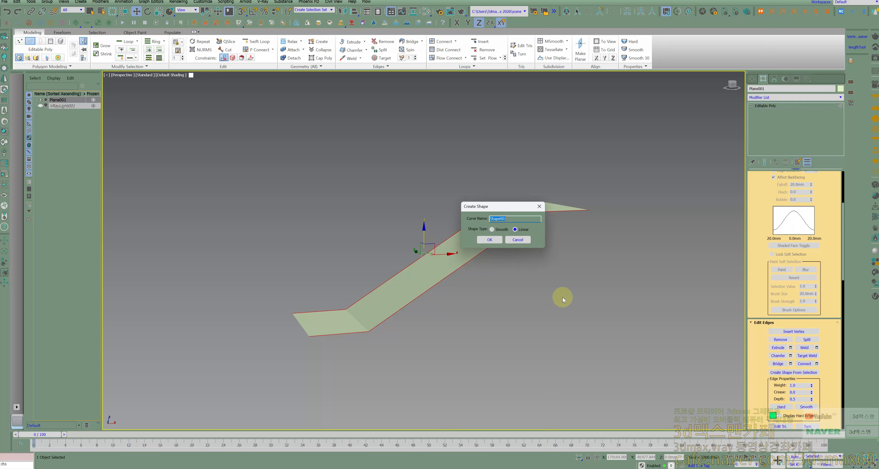
left_click(489, 240)
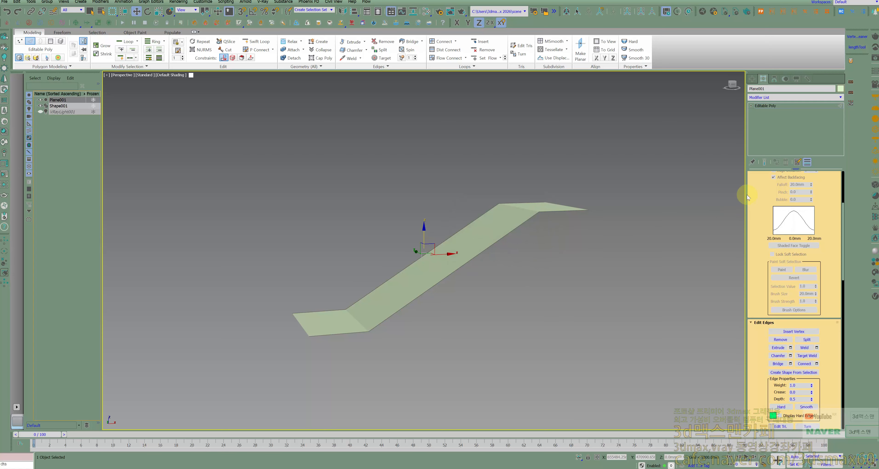
Step: Leave edge editing, select the extracted side shape and raise it along Z above the slope
left_click(765, 106)
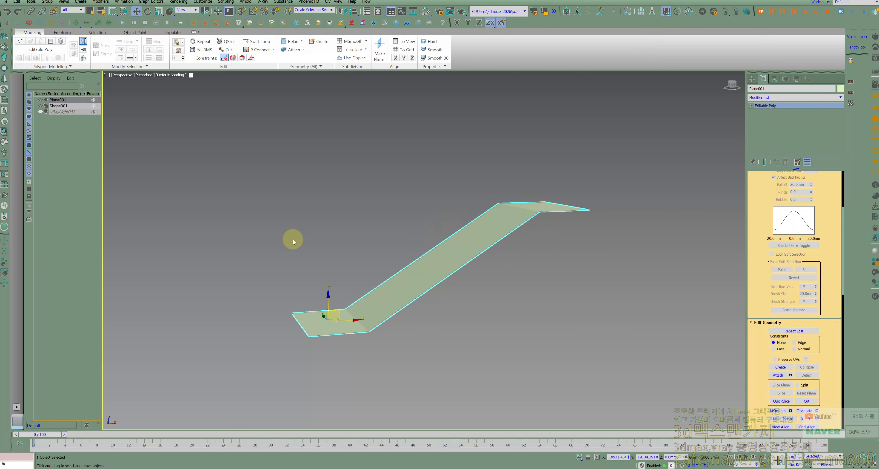
left_click(72, 105)
left_click_drag(327, 291, 342, 225)
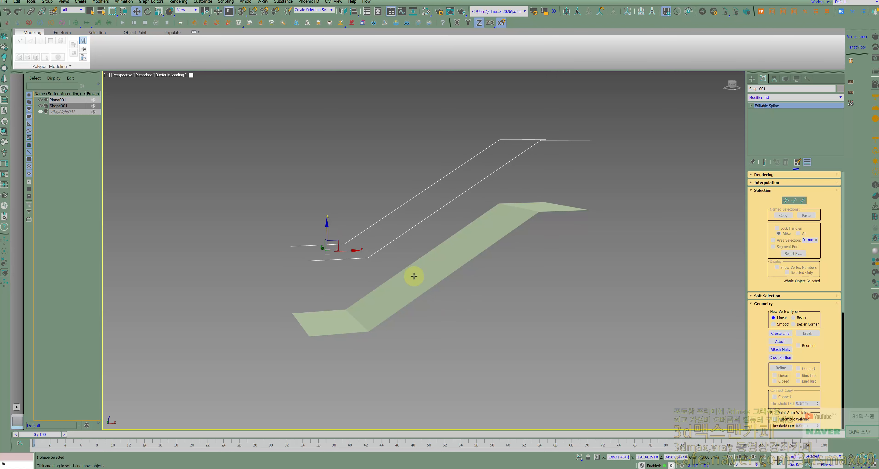
Step: Connect the two side edges of the slope with seven evenly spaced edges across it
left_click(430, 278)
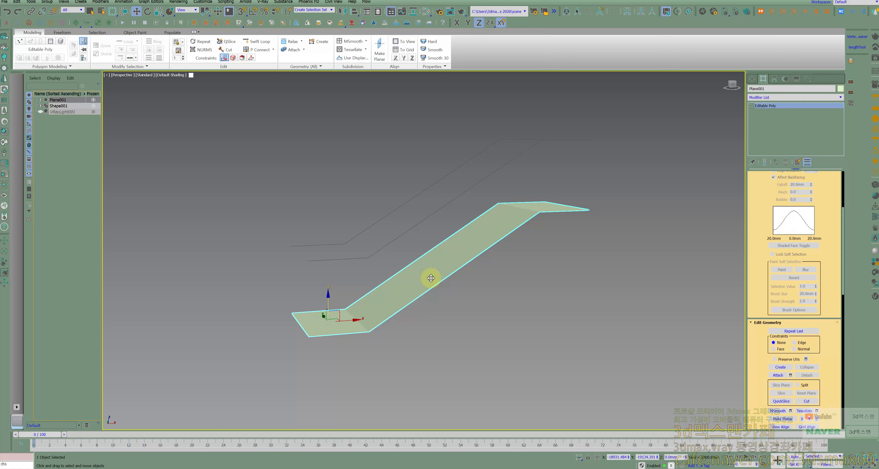
key("2")
left_click_drag(451, 301, 410, 259)
right_click(413, 274)
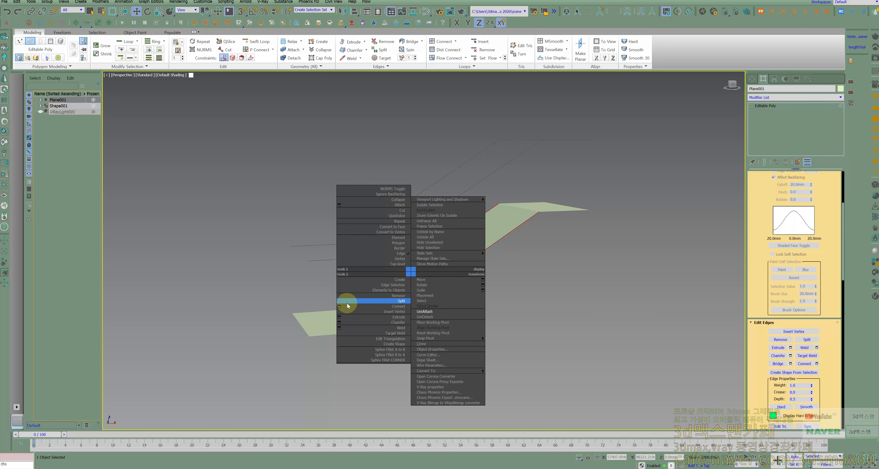
left_click(339, 307)
left_click_drag(504, 226, 505, 221)
left_click(506, 257)
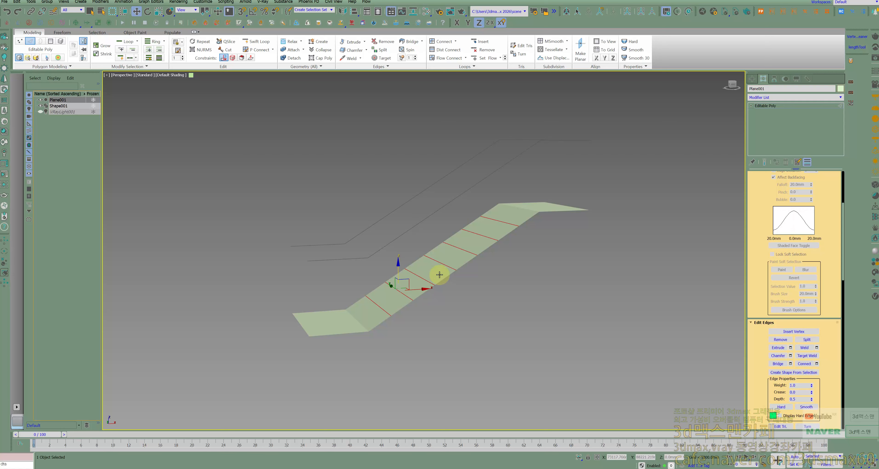
Step: Add the slope's top and bottom border edges to the selected cross edges and split them all
left_click(518, 207, "ctrl")
left_click(357, 313, "ctrl")
right_click(355, 315)
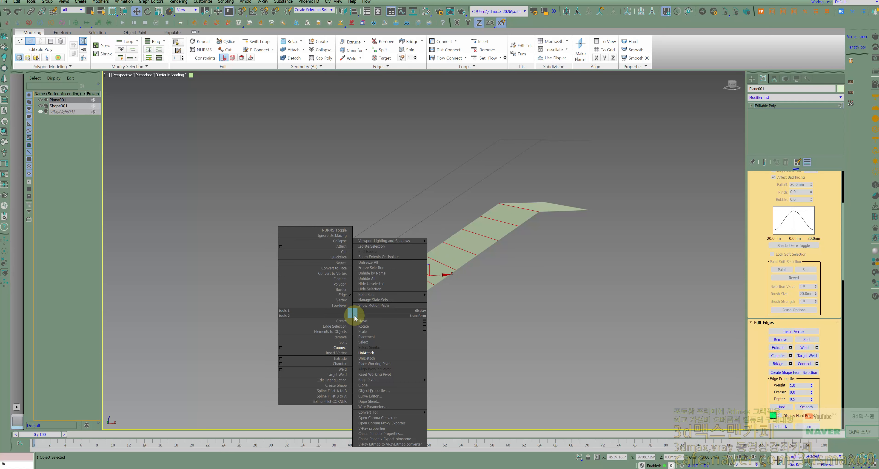
left_click(342, 342)
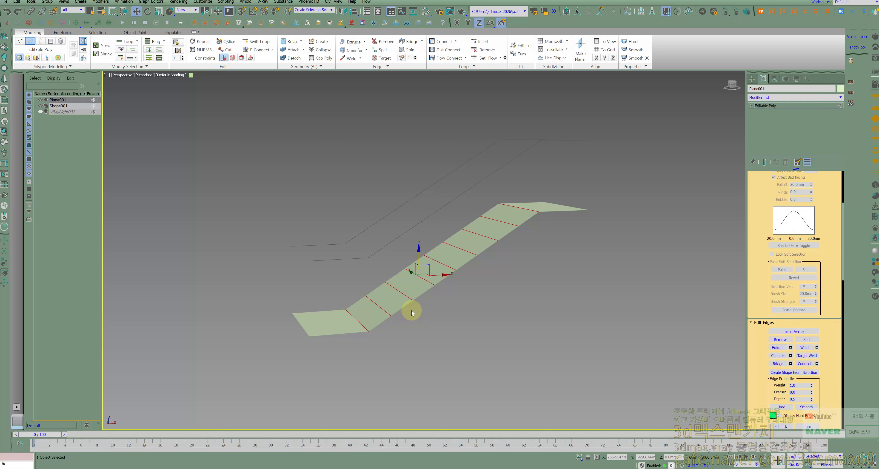
Step: Select the sloped polygons and flatten them into separate horizontal treads by scaling them to 0 in world Z
key("4")
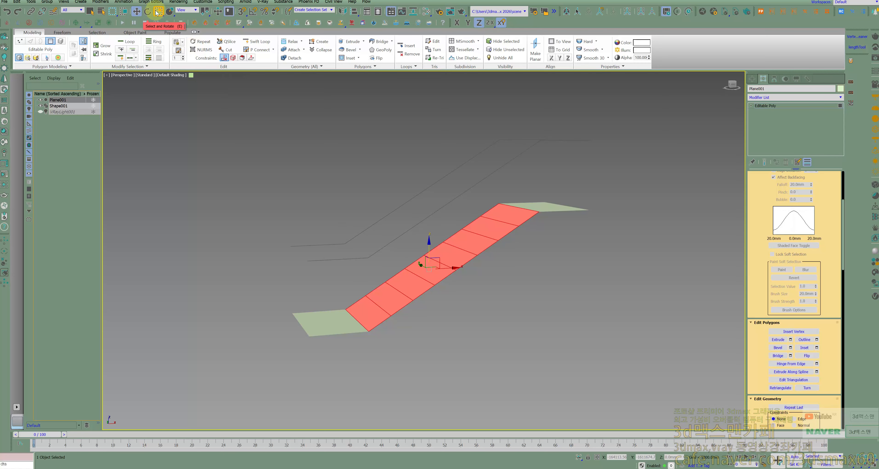
left_click_drag(158, 22, 164, 35)
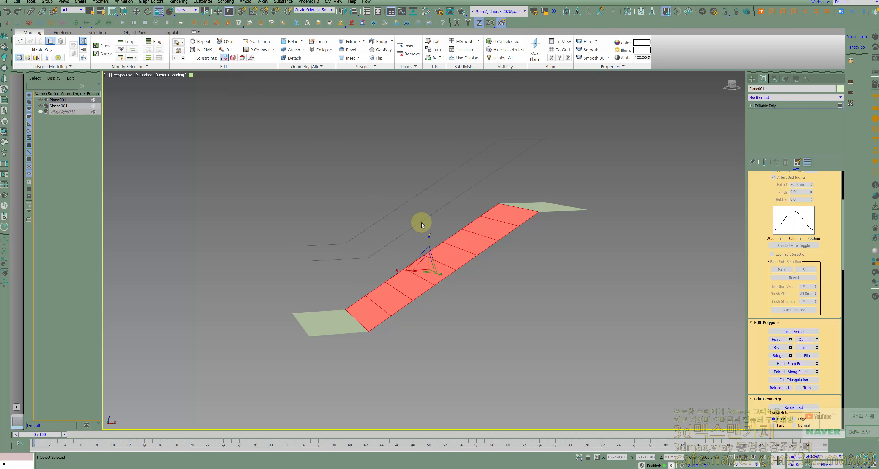
key("F12")
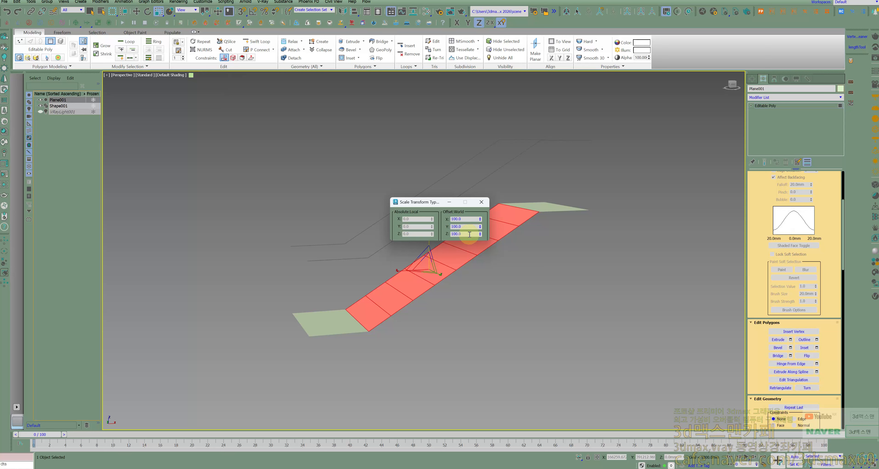
right_click(480, 234)
left_click(481, 202)
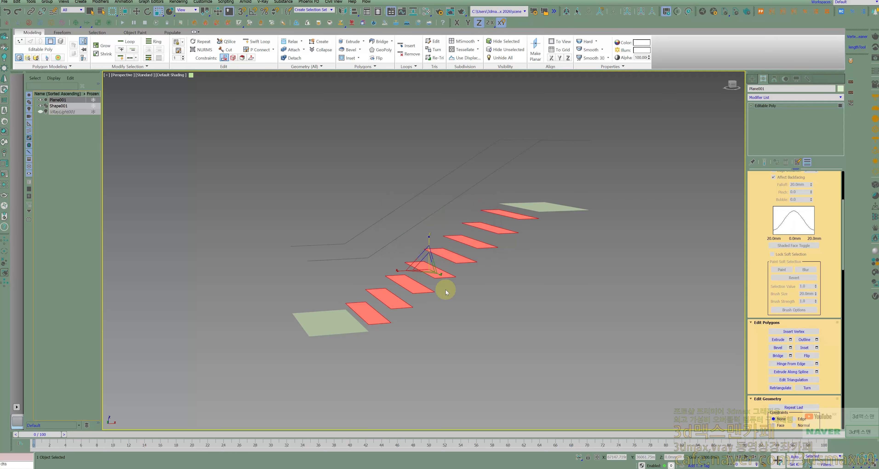
Step: Select the rear edges of the first seven treads and switch to the Move tool
middle_click_drag(416, 319, 416, 328)
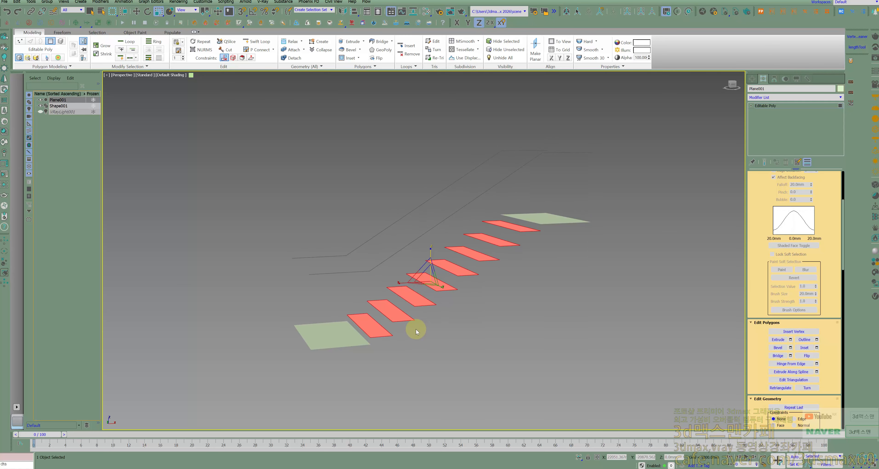
left_click(389, 327)
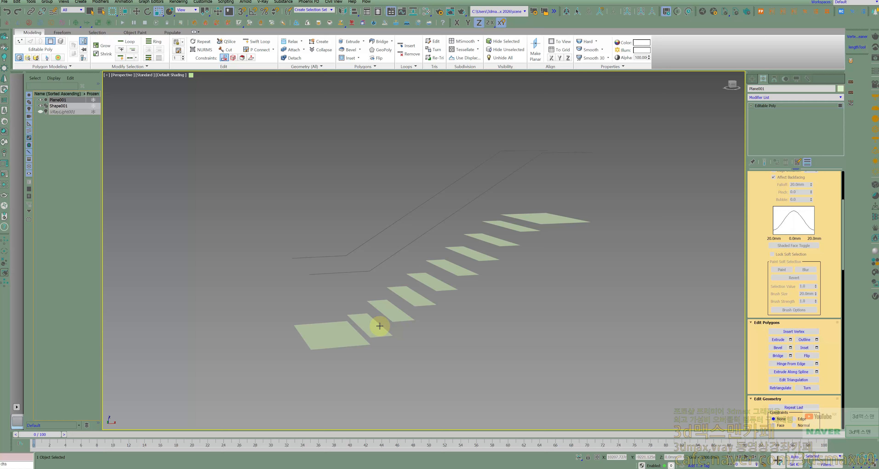
left_click(379, 325)
key("2")
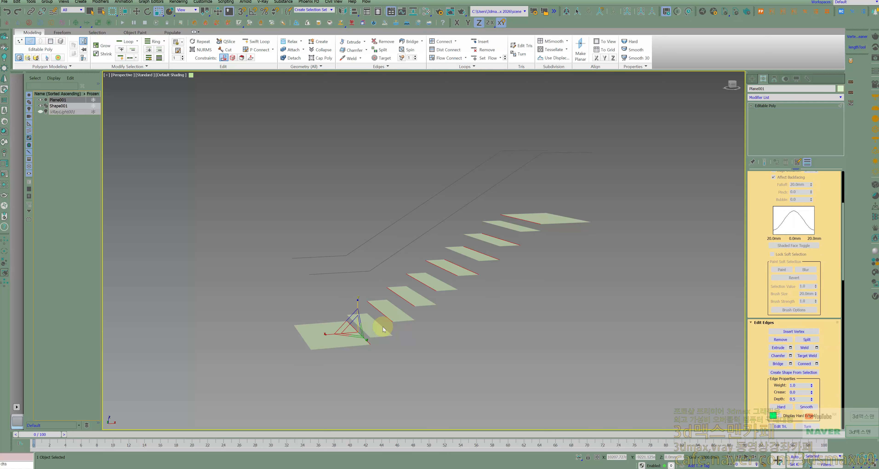
left_click(383, 326)
left_click(404, 314, "ctrl")
left_click(414, 292, "ctrl")
left_click(440, 279, "ctrl")
left_click(459, 266, "ctrl")
left_click(479, 253, "ctrl")
left_click(498, 241, "ctrl")
key("w")
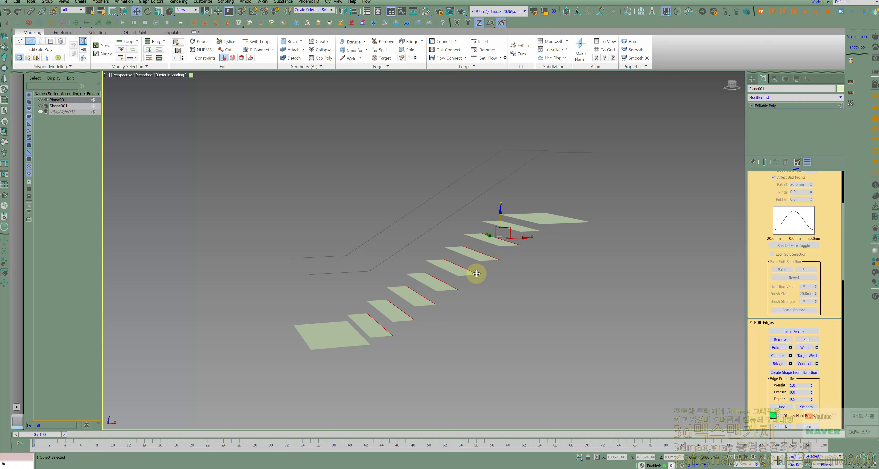
Step: Lock the edge selection and extend copies of the edges upward, vertex-snapped to the next tread, to form the risers
left_click_drag(510, 231, 488, 279)
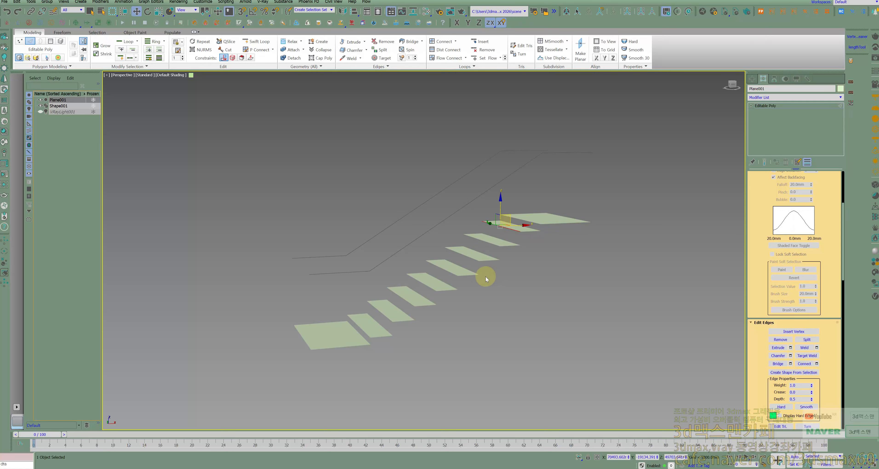
key("ctrl+z")
key("space")
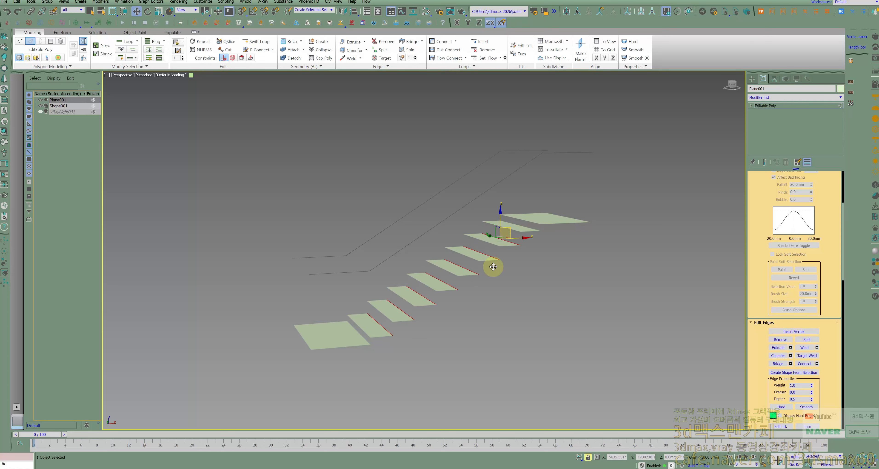
key("s")
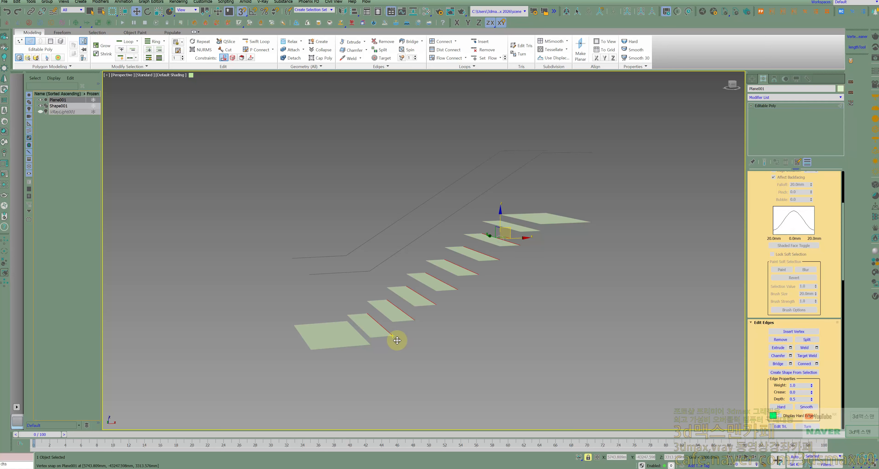
left_click_drag(396, 340, 413, 319)
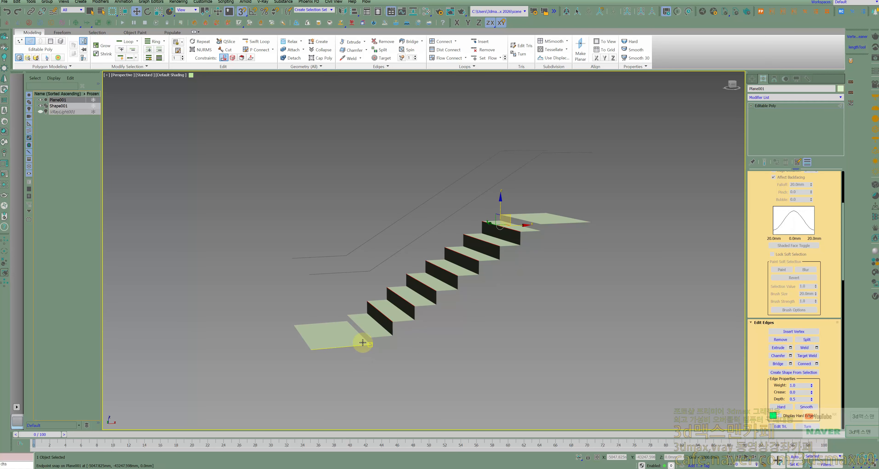
Step: Extend the lower landing's inner edge and the last tread's rear edge up by one riser with snapping, ending at vertex level
left_click(359, 335)
left_click(528, 229, "ctrl")
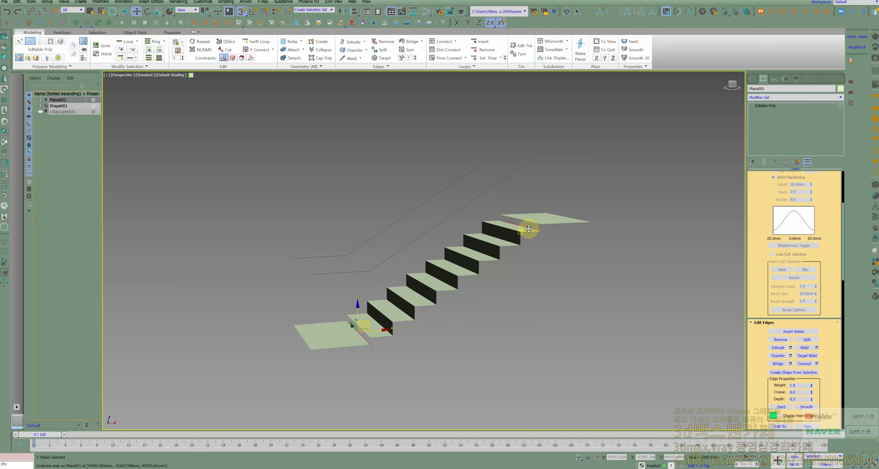
left_click_drag(376, 344, 401, 342)
middle_click_drag(400, 343, 400, 347, "alt")
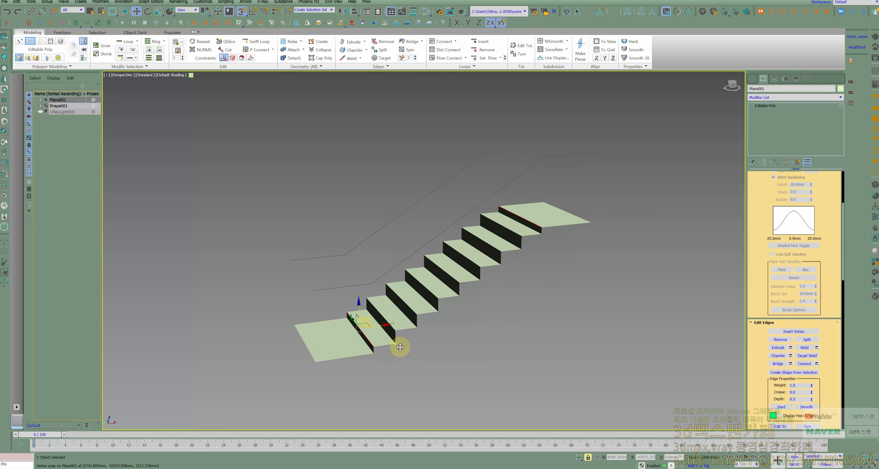
key("1")
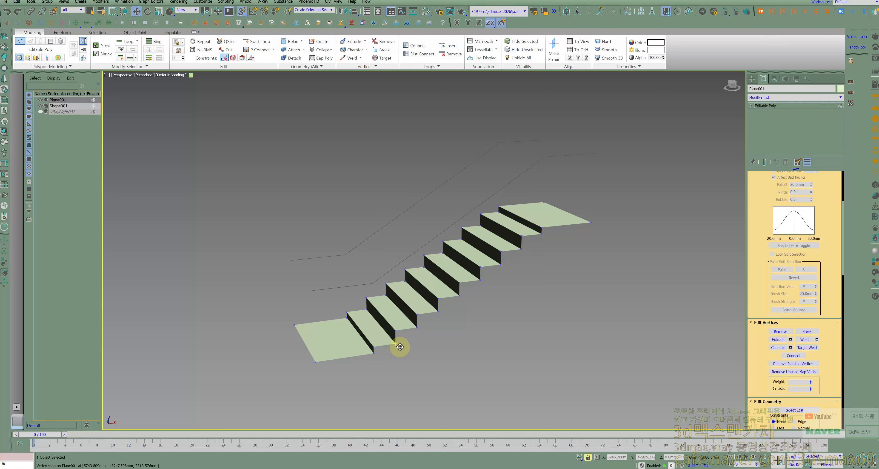
Step: Select all vertices of the stair mesh and weld the coincident ones together
key("ctrl+a")
right_click(394, 334)
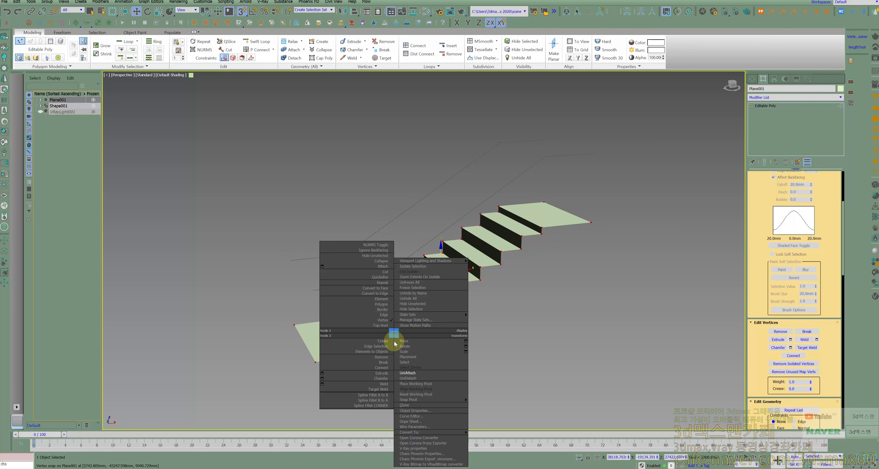
left_click(385, 384)
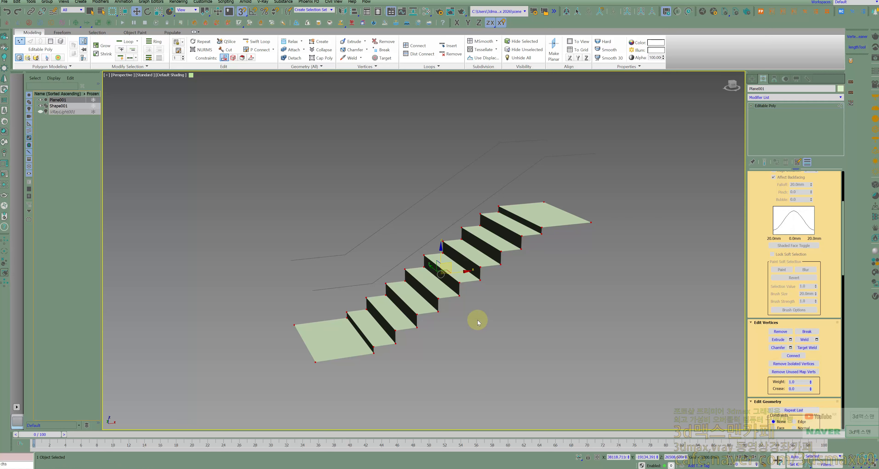
key("ctrl+z")
left_click(477, 320)
mouse_move(460, 283)
left_mouse_down()
mouse_move(442, 293)
mouse_move(461, 278)
left_mouse_up()
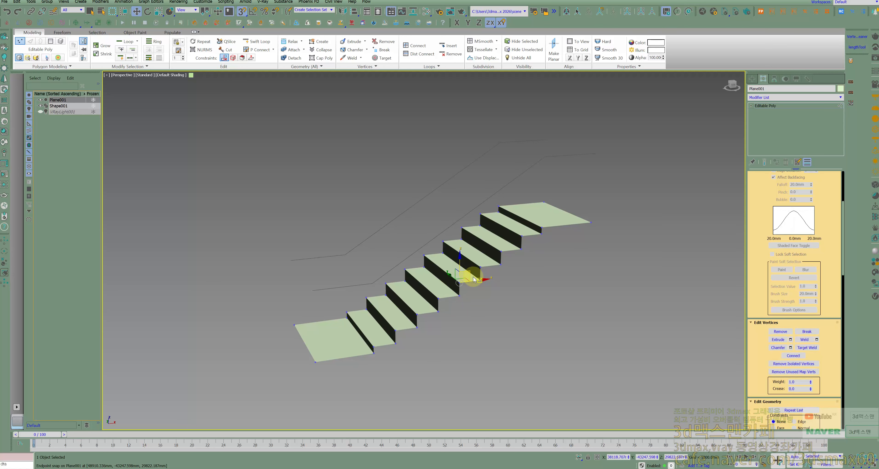
Step: Switch the stair mesh to edge-level editing
scroll(473, 277, "down", 2)
middle_click_drag(474, 277, 484, 298, "alt")
left_click(751, 106)
left_click(756, 117)
Step: Try to pick the near-side edges of the upper landing and the treads one by one, working downward
left_click(501, 253)
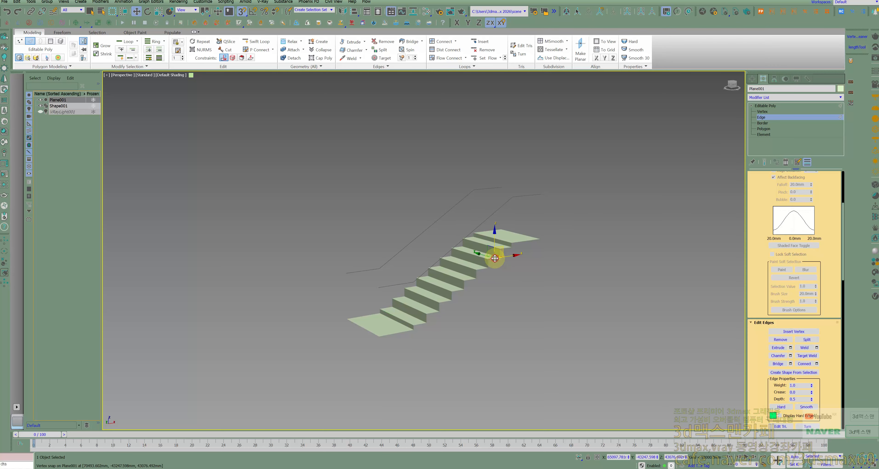
scroll(493, 278, "up", 3)
left_click(509, 273)
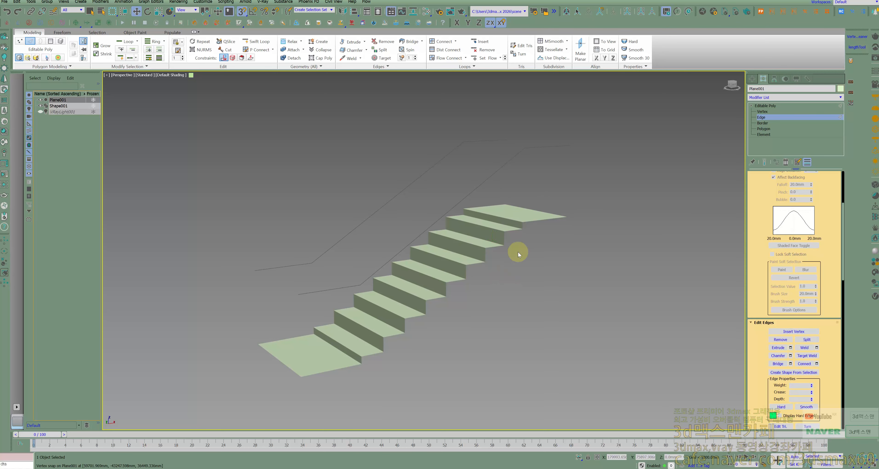
left_click(531, 220)
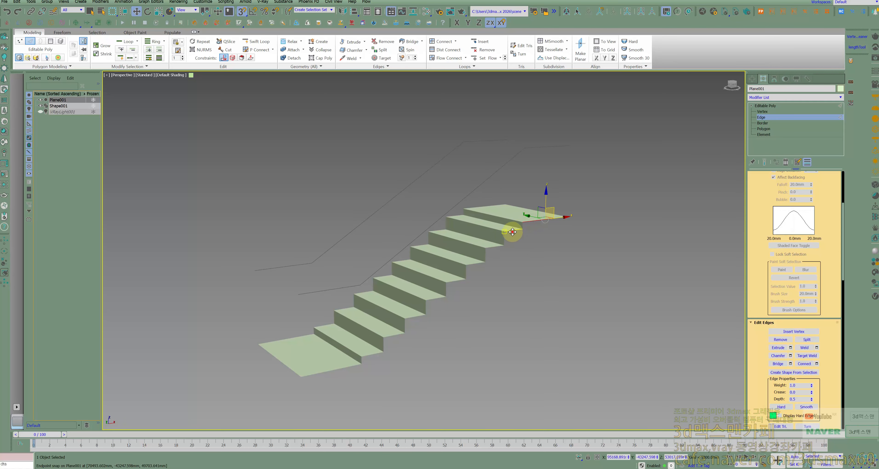
left_click(497, 249, "ctrl")
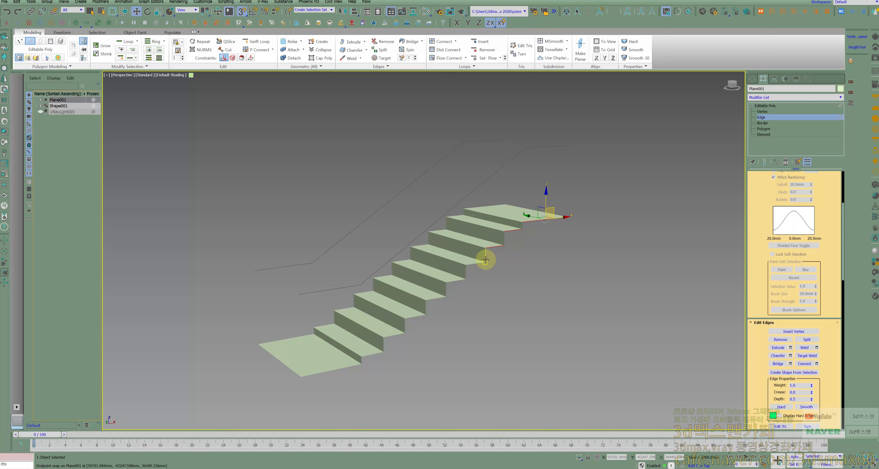
left_click(473, 265, "ctrl")
left_click(456, 280, "ctrl")
left_click(436, 297, "ctrl")
left_click(416, 316, "ctrl")
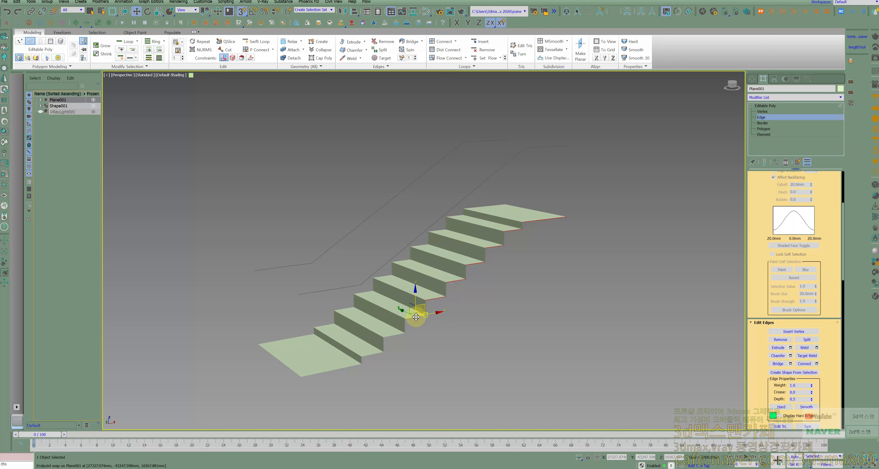
Step: In a wireframe Front view without grid, select the horizontal side edges of every tread and the upper landing on both sides
key("f")
key("z")
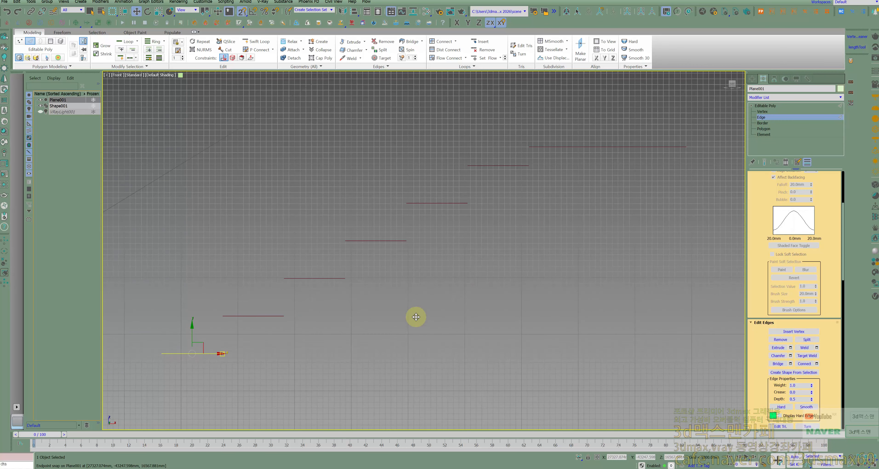
scroll(416, 317, "down", 2)
left_click_drag(276, 360, 254, 330)
left_click_drag(303, 341, 298, 305, "ctrl")
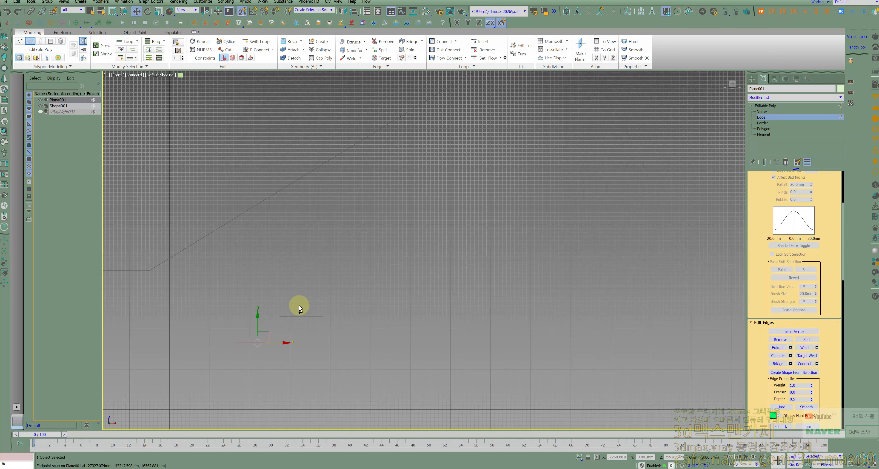
key("g")
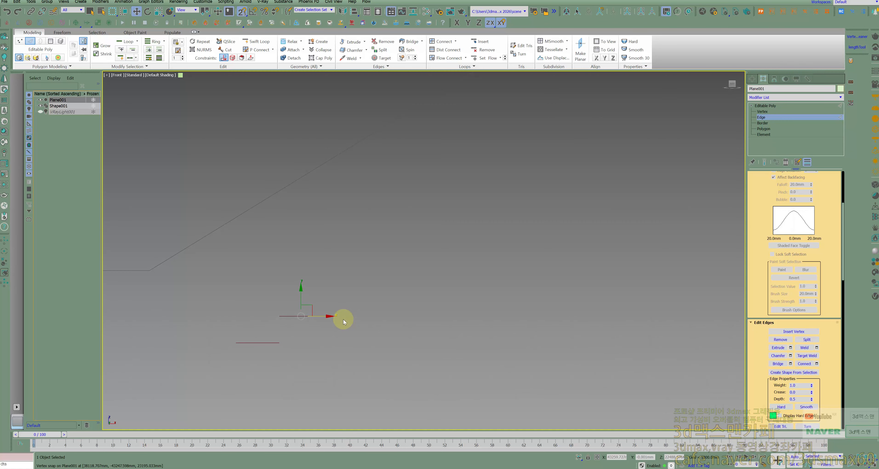
key("F3")
scroll(325, 328, "down", 2)
left_click_drag(268, 355, 245, 351, "ctrl")
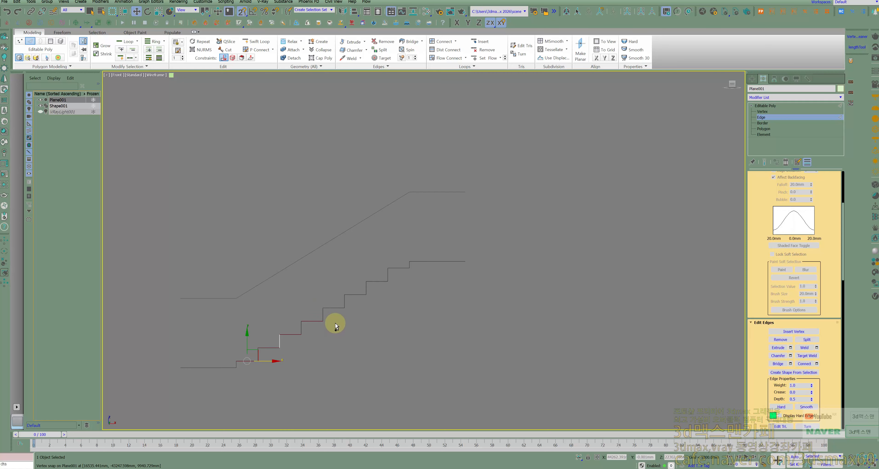
left_click_drag(336, 323, 445, 261)
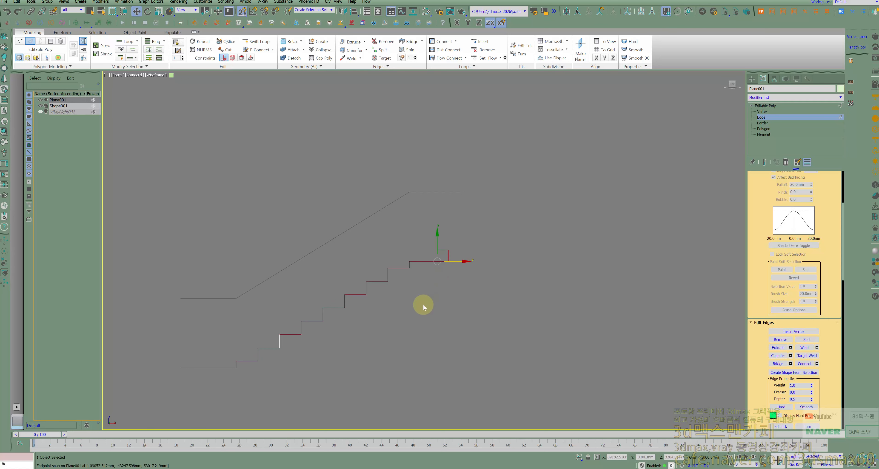
Step: Create a new shape from the selected tread and landing side edges, accepting the default options
middle_click_drag(357, 324, 372, 334, "alt")
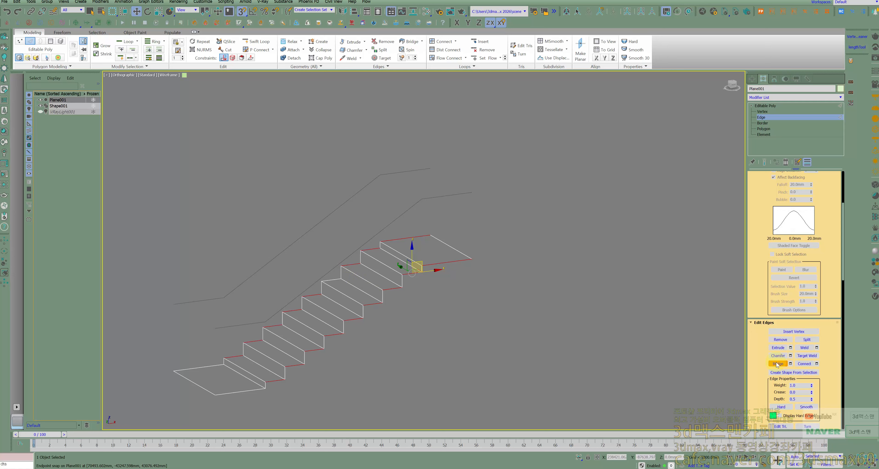
scroll(761, 284, "down", 5)
scroll(761, 284, "down", 5)
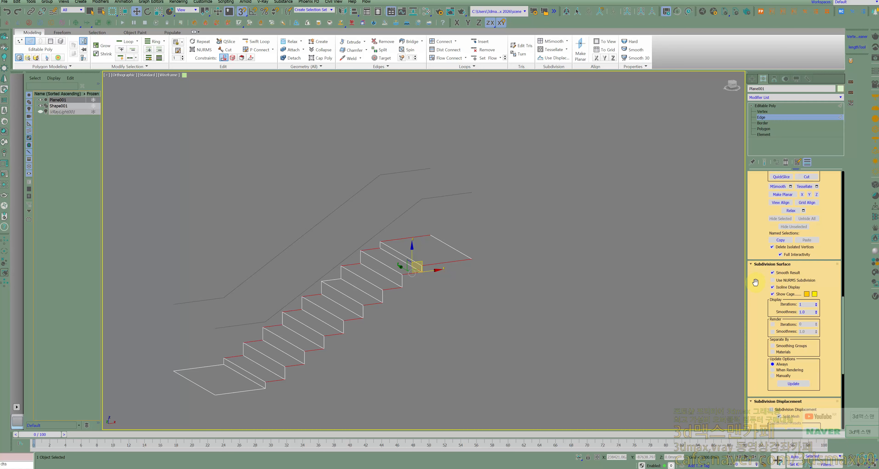
scroll(763, 246, "up", 4)
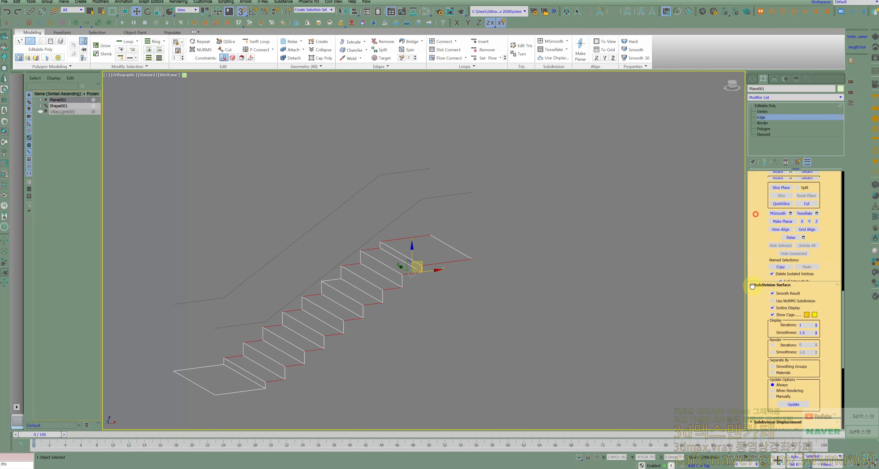
scroll(760, 269, "up", 2)
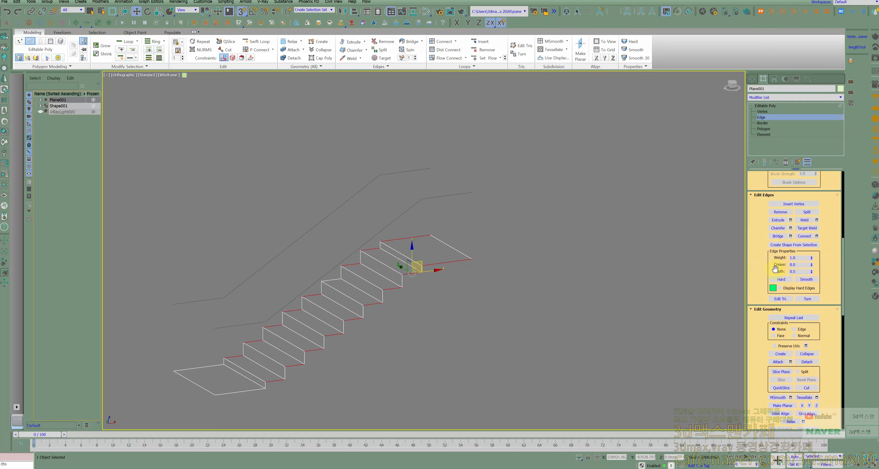
left_click(793, 245)
key("Return")
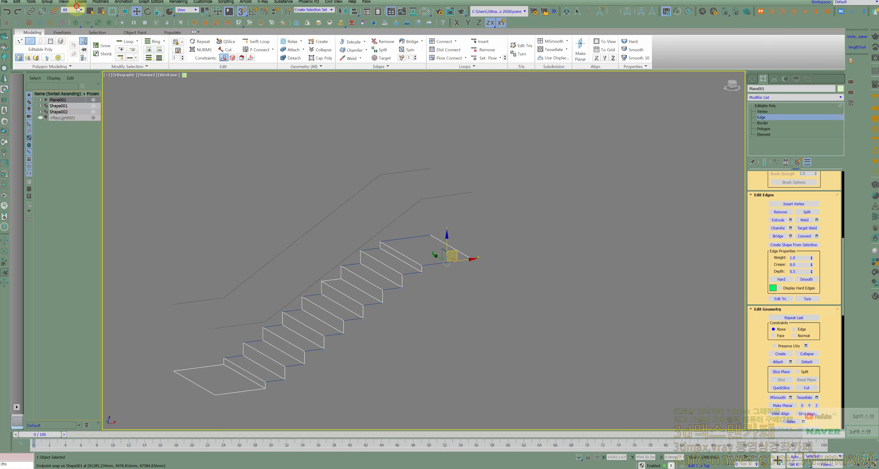
Step: Select all segments of the new shape Shape002 and divide each by 1 to add midpoint vertices
left_click(73, 112)
left_click(794, 201)
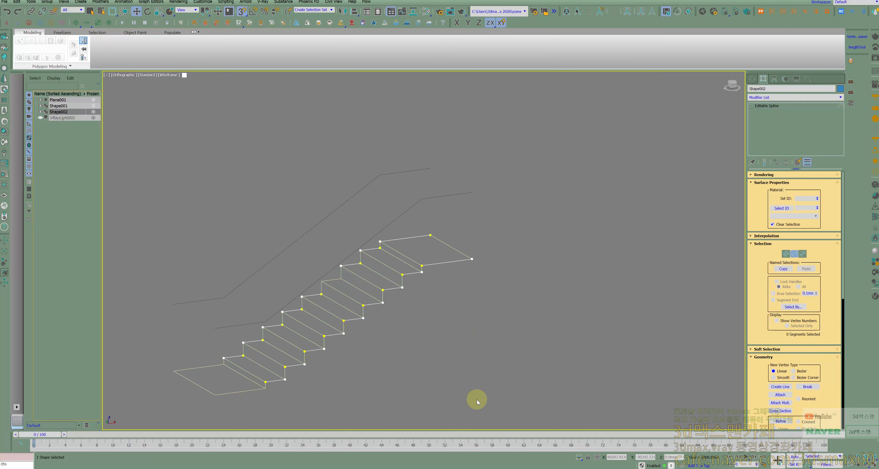
left_click_drag(496, 397, 167, 177)
scroll(767, 358, "down", 5)
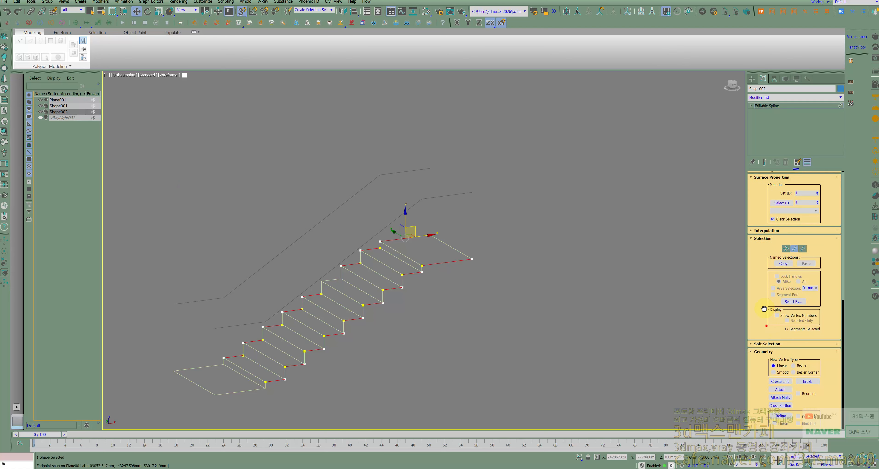
scroll(769, 333, "down", 5)
left_click(788, 372)
Step: At vertex level in the Front view, select the midpoint vertices of all treads and the upper landing
key("1")
key("l")
scroll(487, 295, "down", 10)
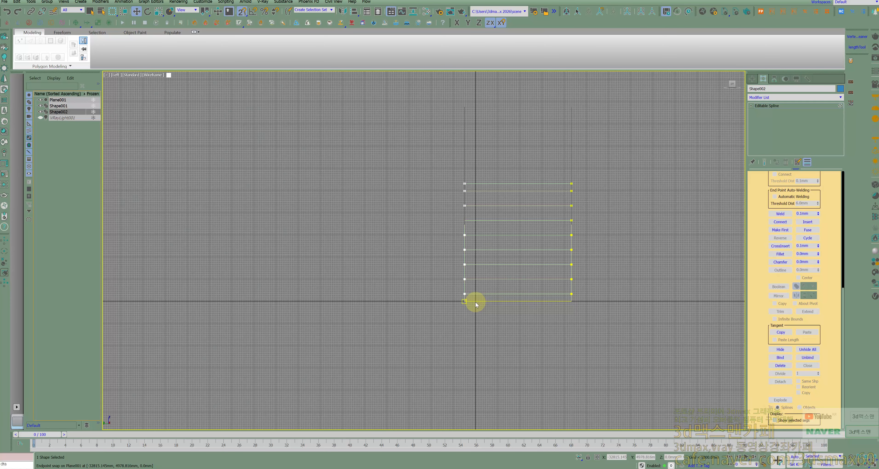
key("f")
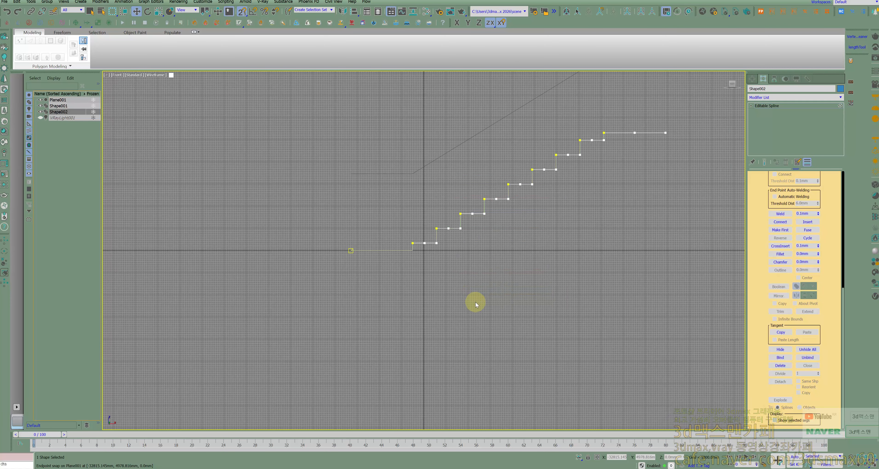
left_click(424, 242)
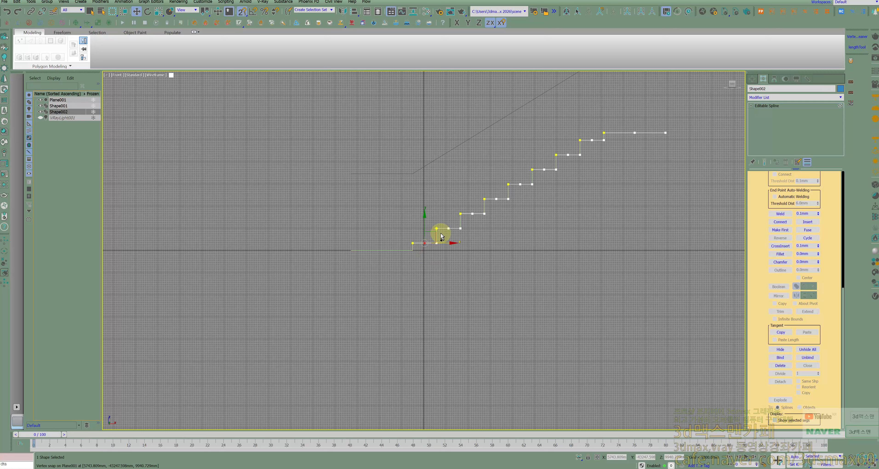
left_click(448, 229, "ctrl")
left_click(472, 214, "ctrl")
left_click(496, 199, "ctrl")
left_click(520, 185, "ctrl")
left_click(544, 169, "ctrl")
left_click(567, 155, "ctrl")
left_click(591, 140, "ctrl")
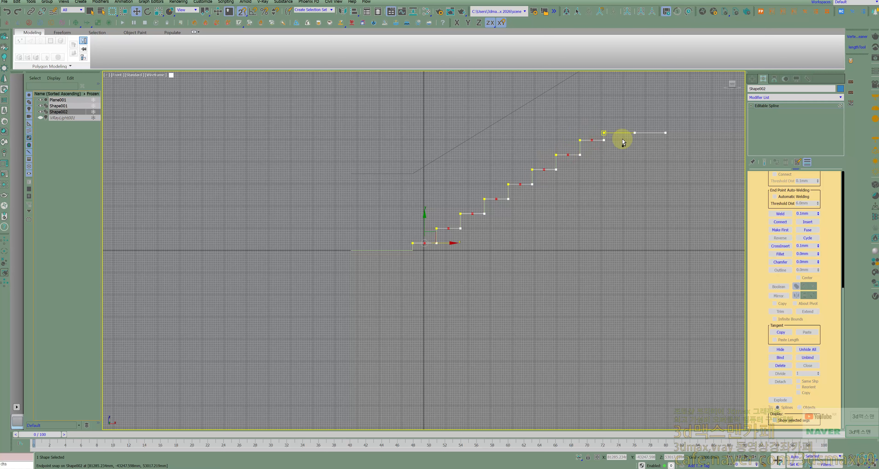
left_click(634, 133, "ctrl")
middle_click_drag(613, 141, 597, 218)
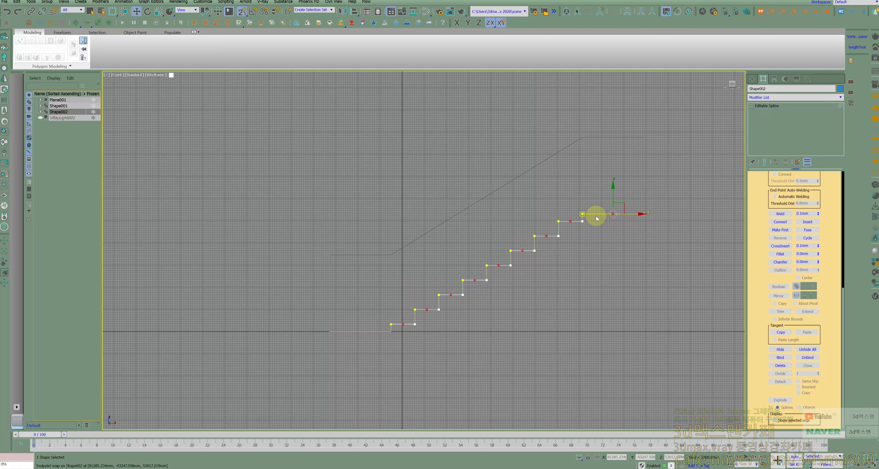
Step: Extend the selected midpoint vertices vertically up to the handrail line to form the baluster segments on both sides
left_click_drag(615, 195, 607, 123)
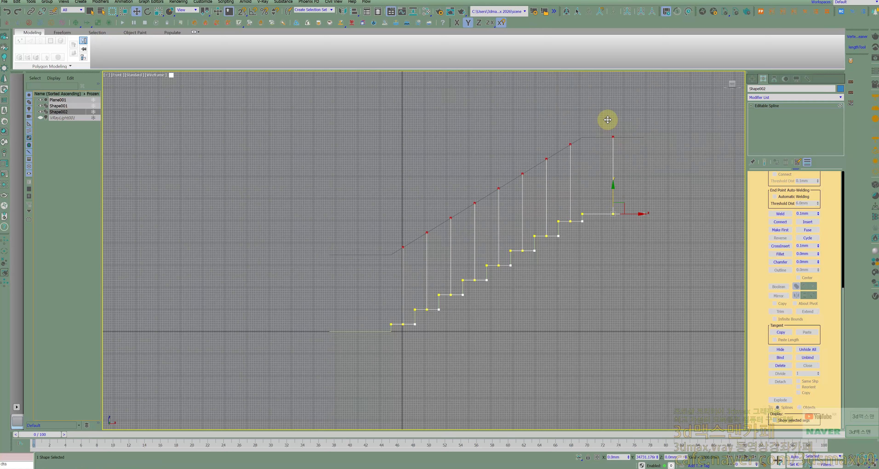
left_click_drag(607, 120, 607, 119)
middle_click_drag(565, 187, 553, 243, "alt")
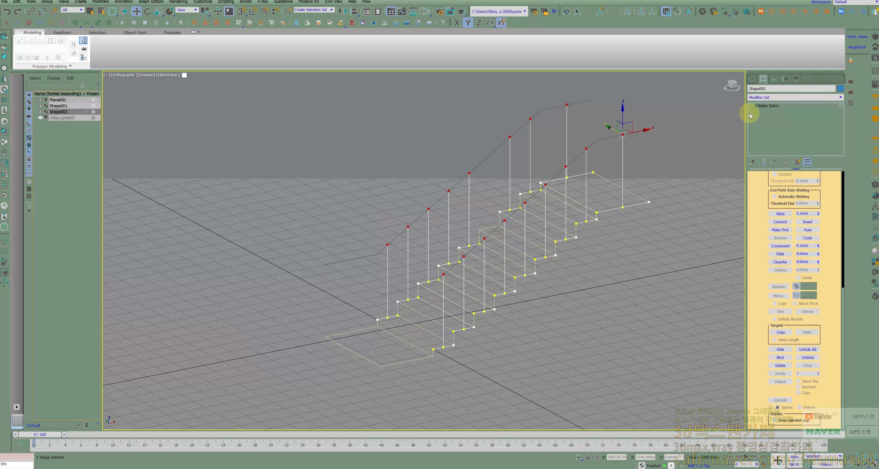
Step: Delete the horizontal tread segments from the shape, keeping only the vertical posts, and return to object level
left_click(751, 107)
left_click(765, 117)
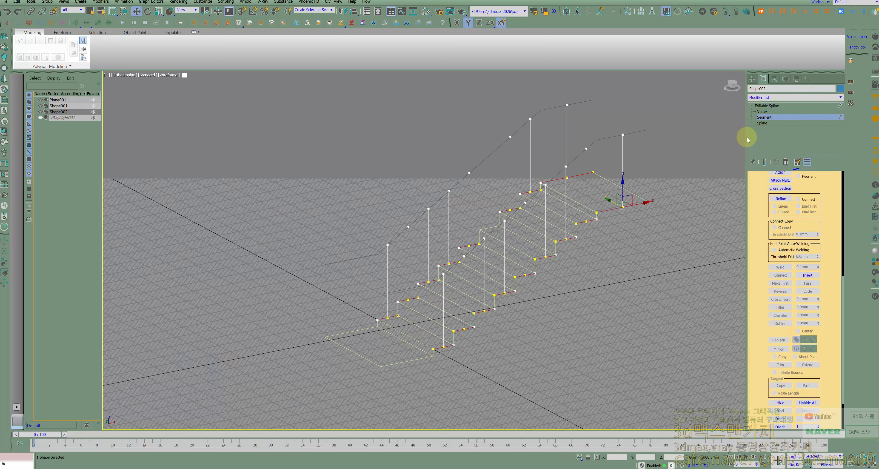
left_click(692, 183)
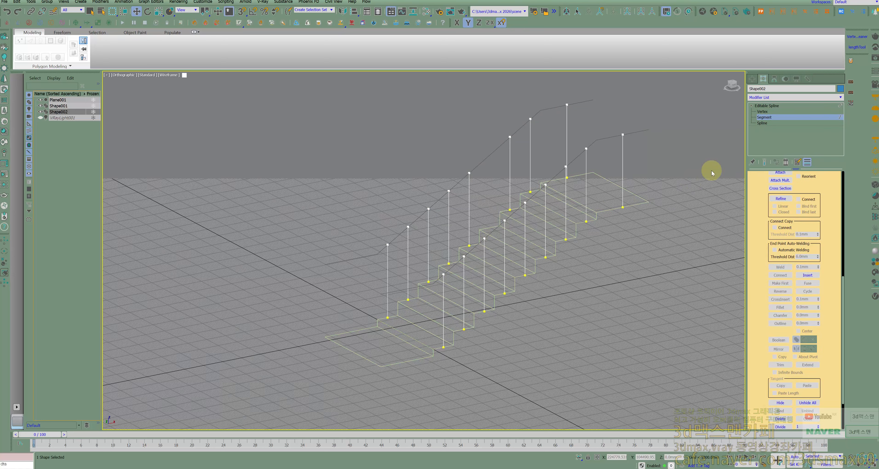
left_click(772, 105)
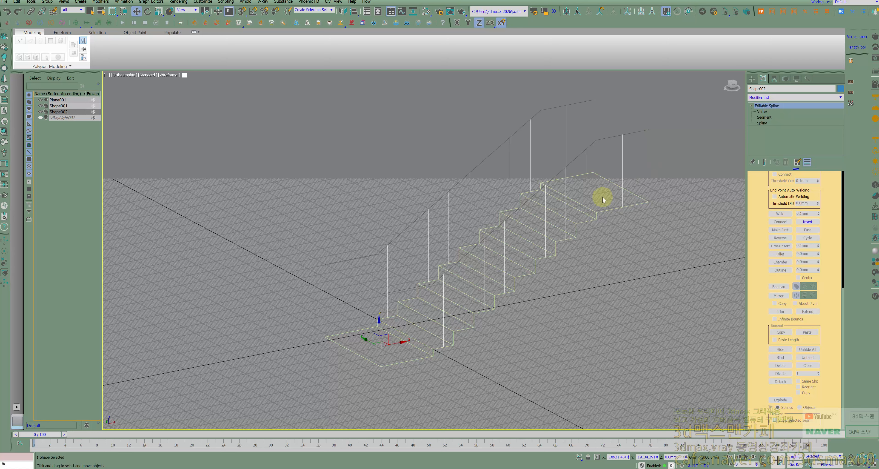
Step: Add a Renderable Spline modifier to the post shape and set its radial thickness to 500 mm
type("xren")
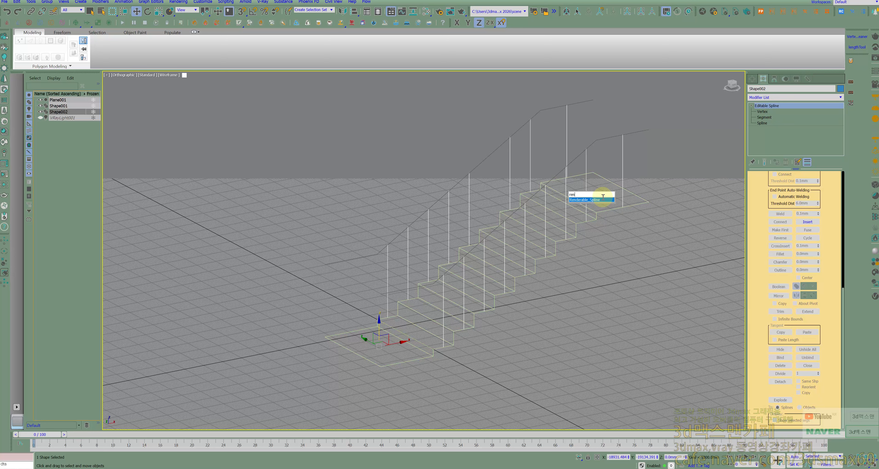
key("Return")
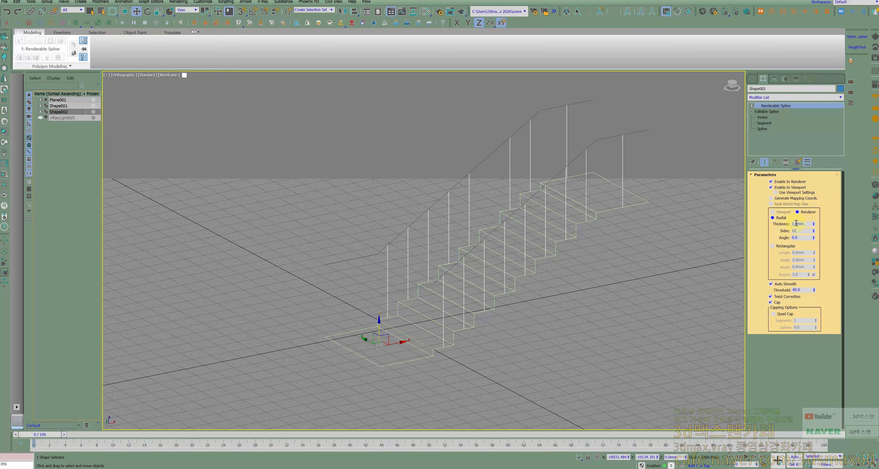
double_click(798, 224)
type("100")
key("Return")
key("Return")
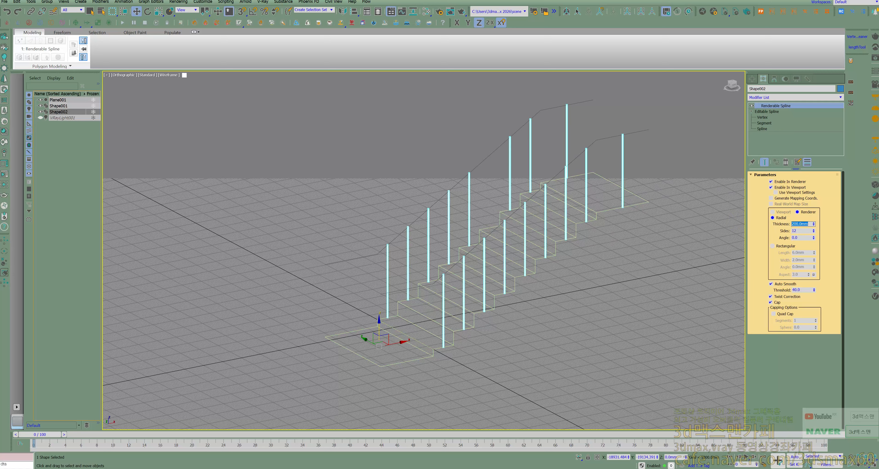
type("500")
key("Return")
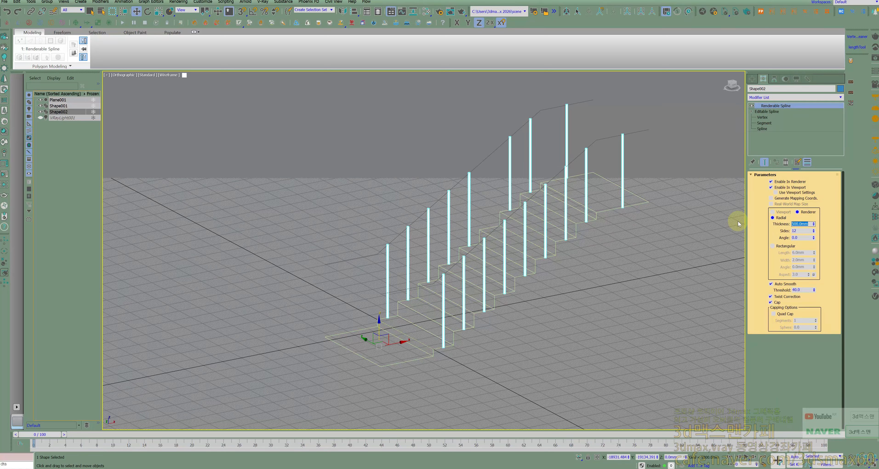
Step: Select the handrail shape and add a Renderable Spline modifier to it
left_click(599, 140)
type("xren")
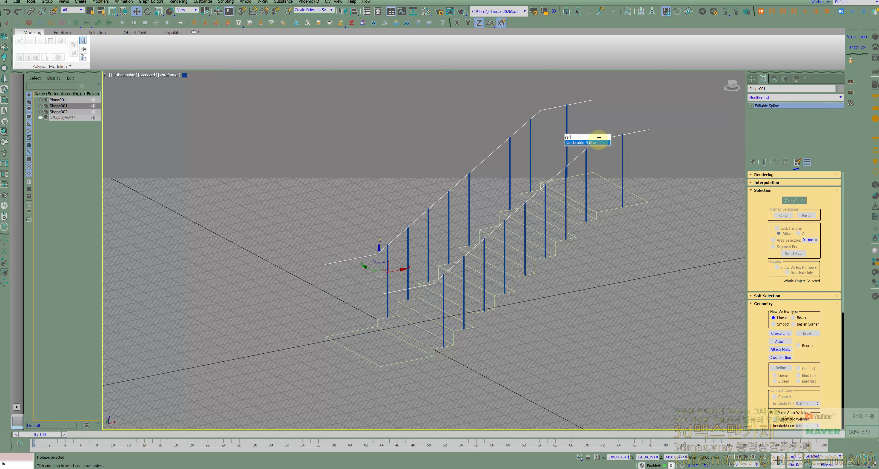
key("Return")
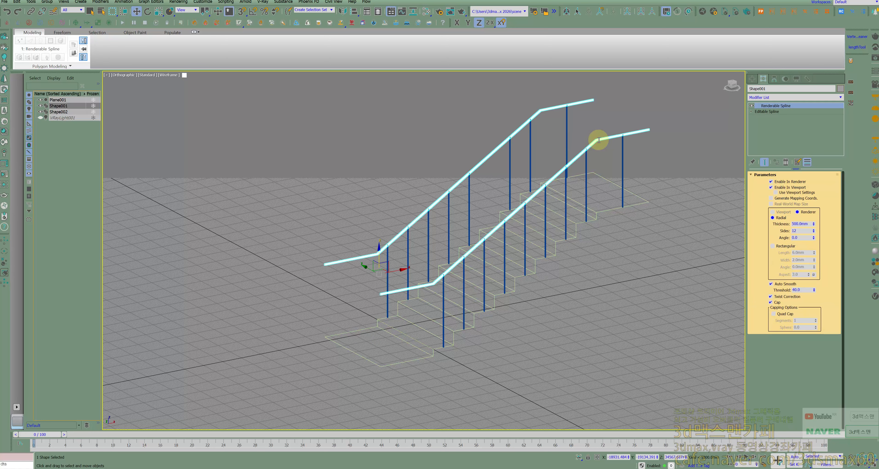
Step: Give the handrails a rectangular cross-section with a length of 800 mm and a width of 3000 mm
left_click(779, 245)
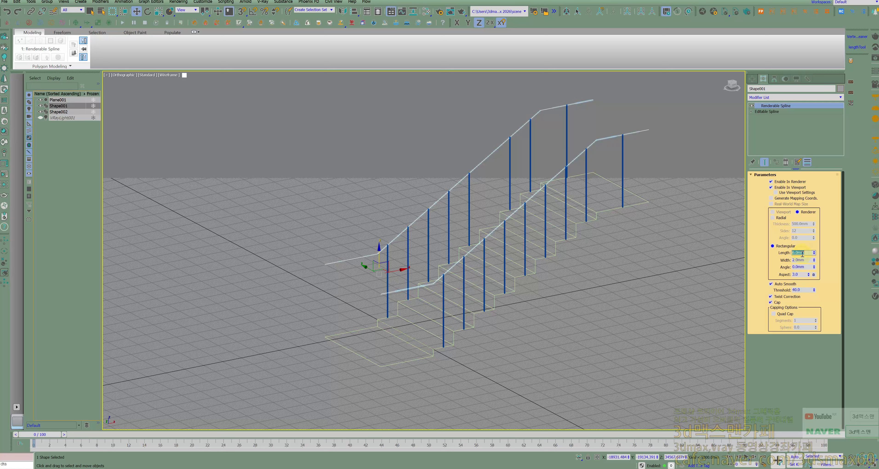
type("800")
key("Tab")
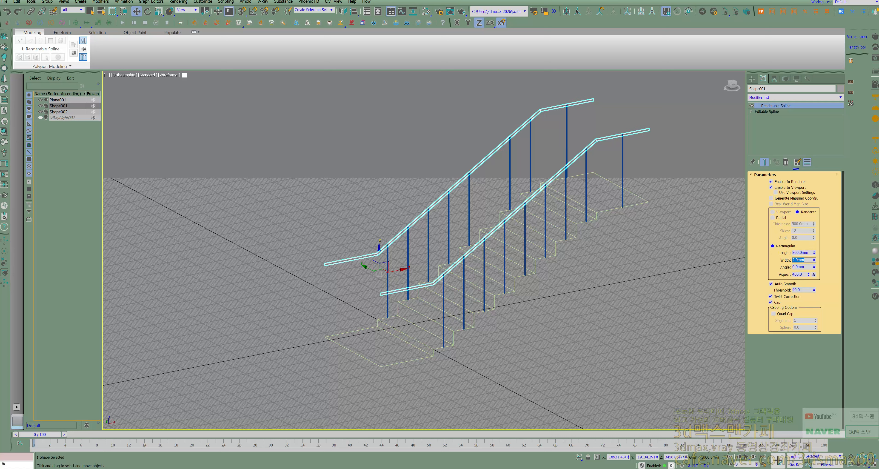
type("1200")
key("Return")
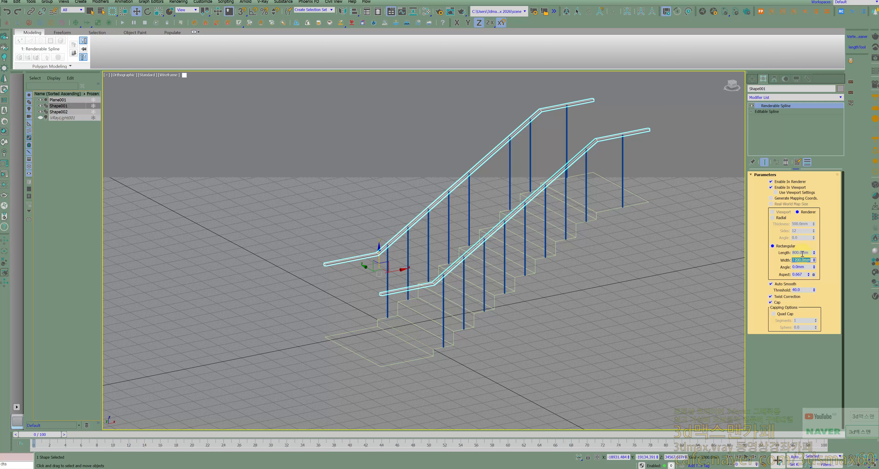
type("3000")
key("Return")
Step: Turn on shaded display, set the baluster posts' radial thickness to 1000 mm, and change the view to Perspective
mouse_move(562, 280)
middle_mouse_down()
mouse_move(526, 285)
mouse_move(577, 295)
mouse_move(514, 295)
middle_mouse_up()
key("F3")
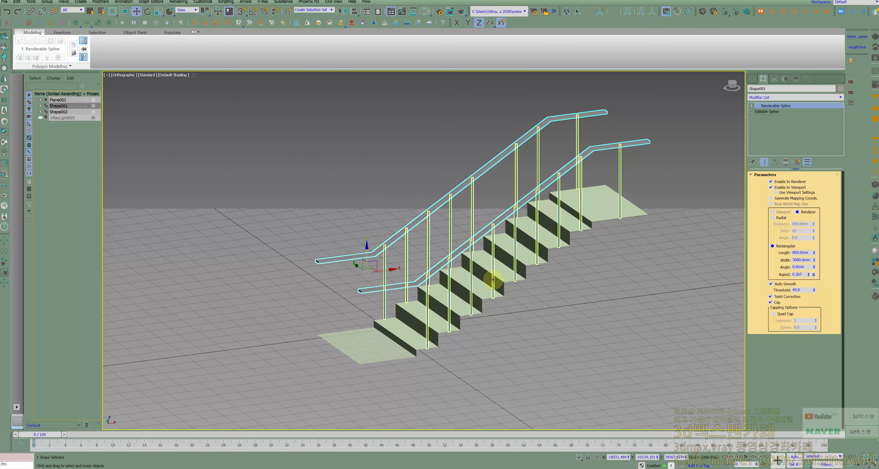
left_click(492, 277)
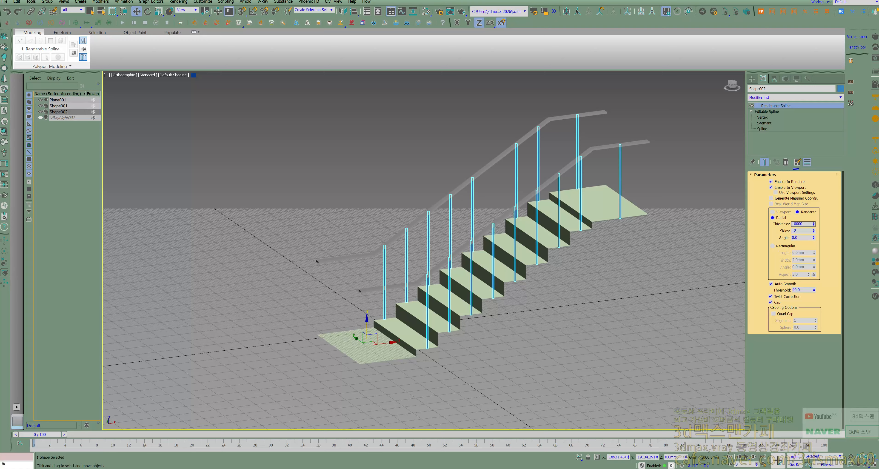
key("Return")
middle_click_drag(538, 260, 419, 269, "alt")
key("p")
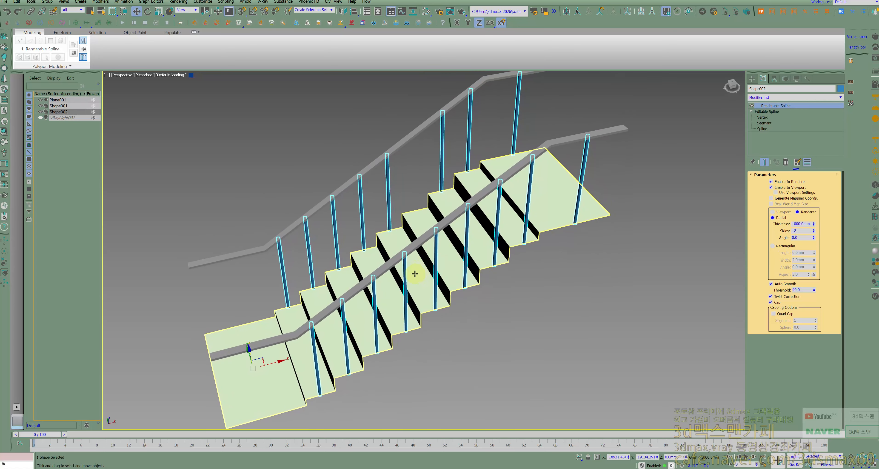
Step: Try extruding the border along the stepped side of the stair mesh straight down, and undo the extrusion
right_click(450, 229)
left_click(460, 236)
left_click(478, 252)
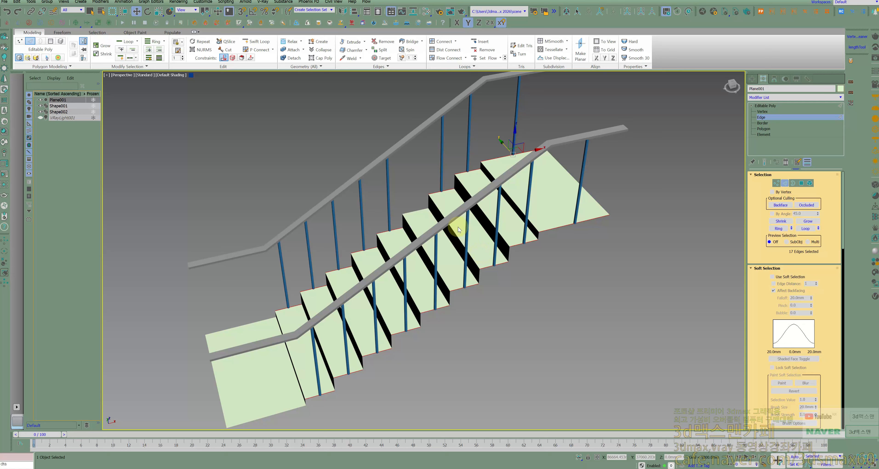
middle_click_drag(458, 227, 462, 213)
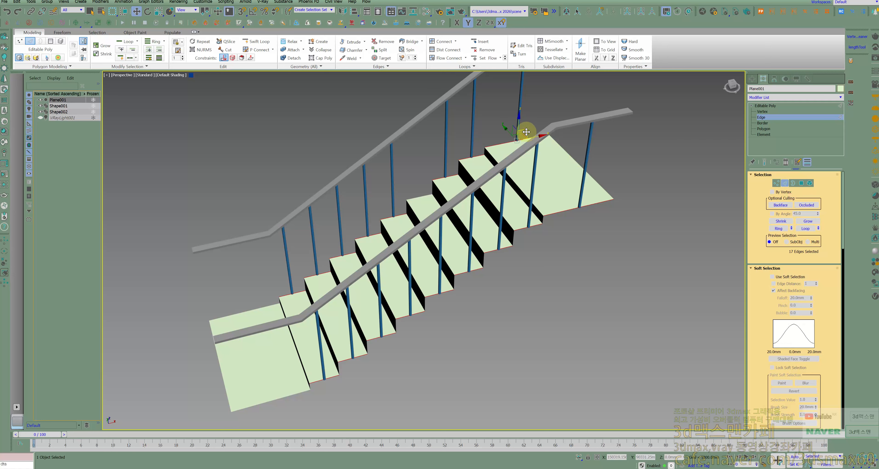
left_click(785, 183)
middle_click_drag(563, 195, 561, 198)
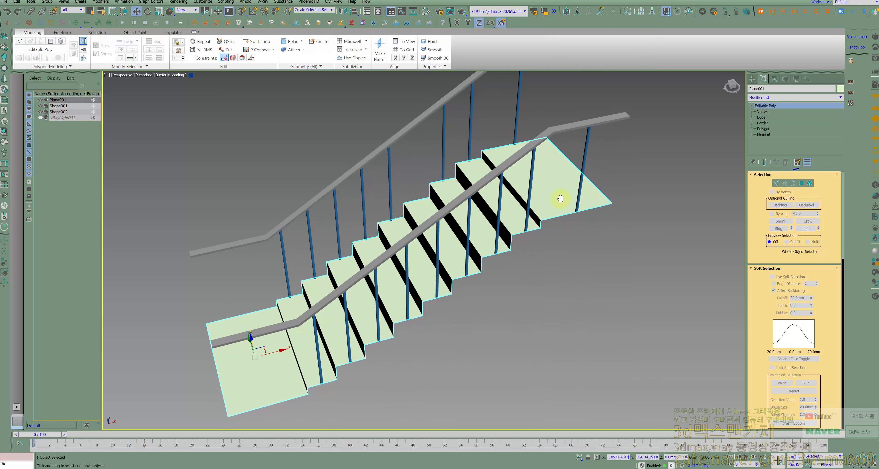
left_click(793, 182)
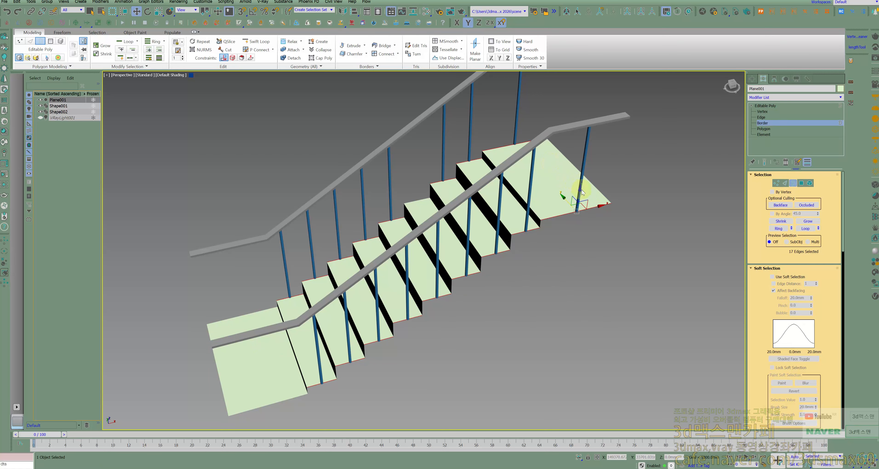
left_click_drag(579, 192, 579, 230, "shift")
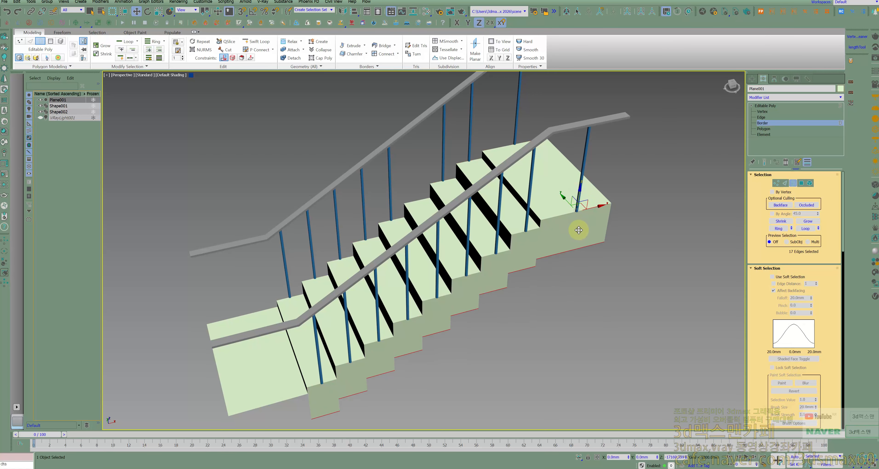
key("ctrl+z")
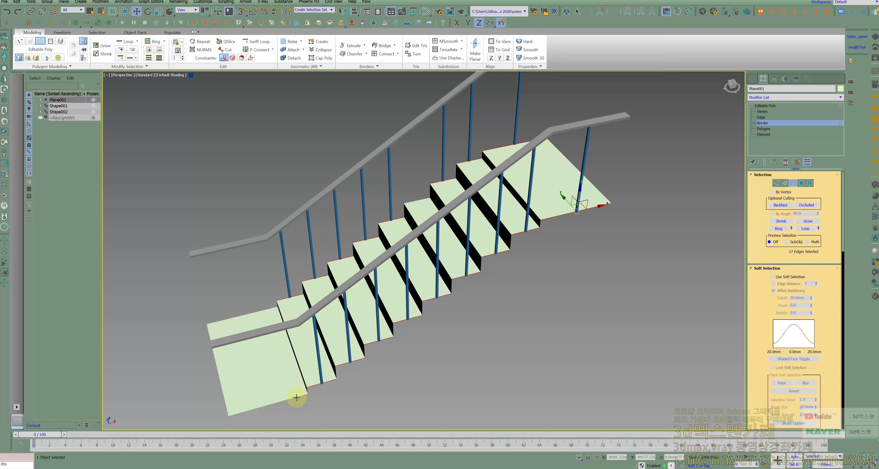
Step: Try extruding the lower landing's border together with the stair border downward and flattening it with Scale, and undo the attempt
left_click(296, 397)
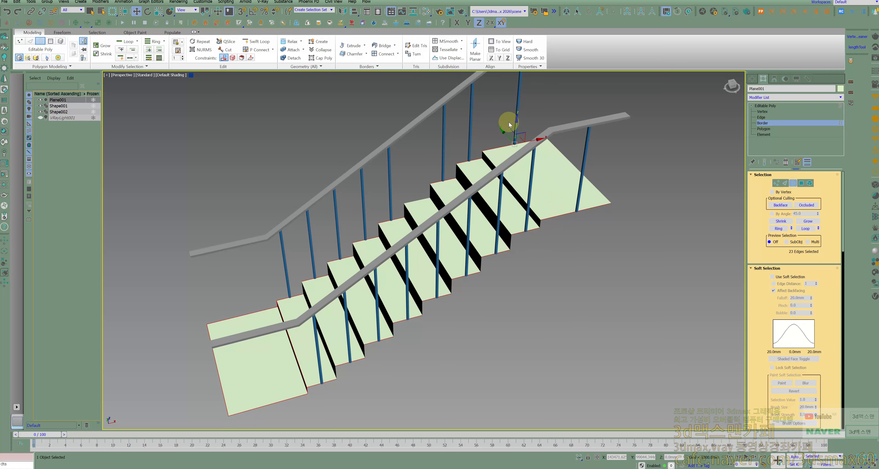
left_click_drag(516, 123, 526, 189, "shift")
scroll(525, 189, "down", 3)
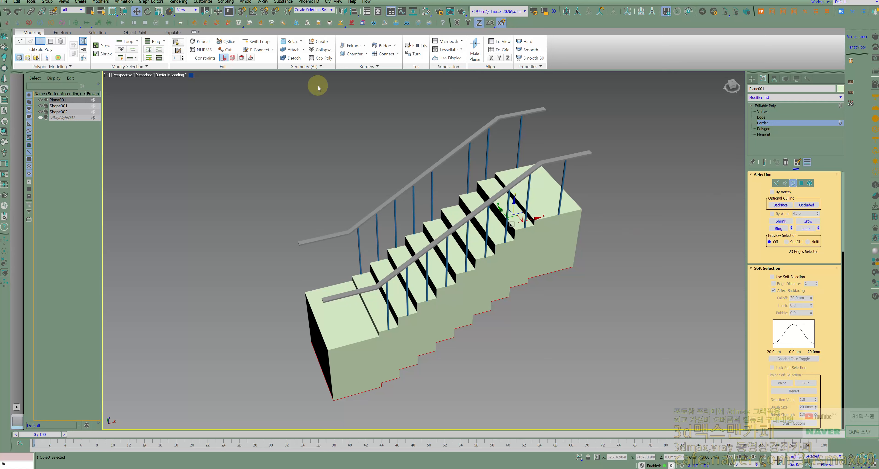
left_click(158, 12)
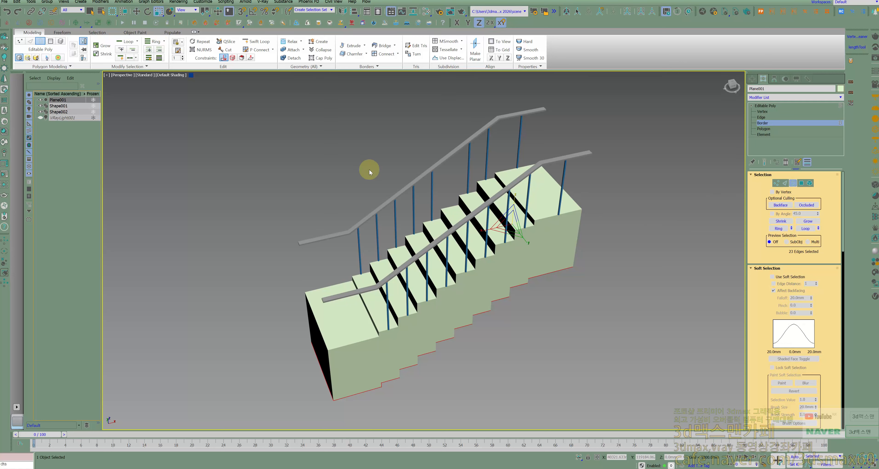
key("F12")
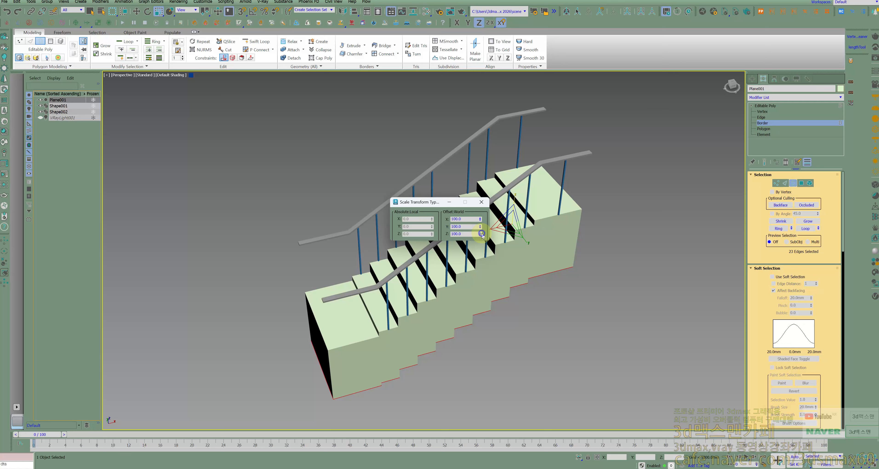
left_click(482, 202)
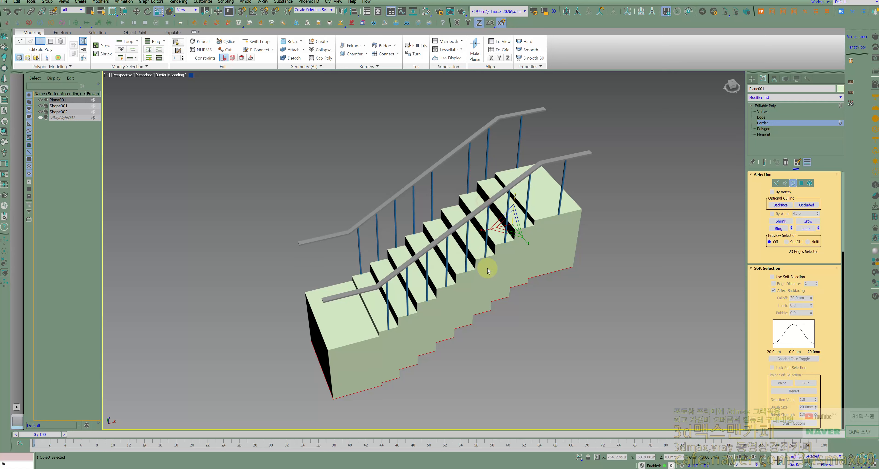
middle_click_drag(487, 279, 485, 245, "alt")
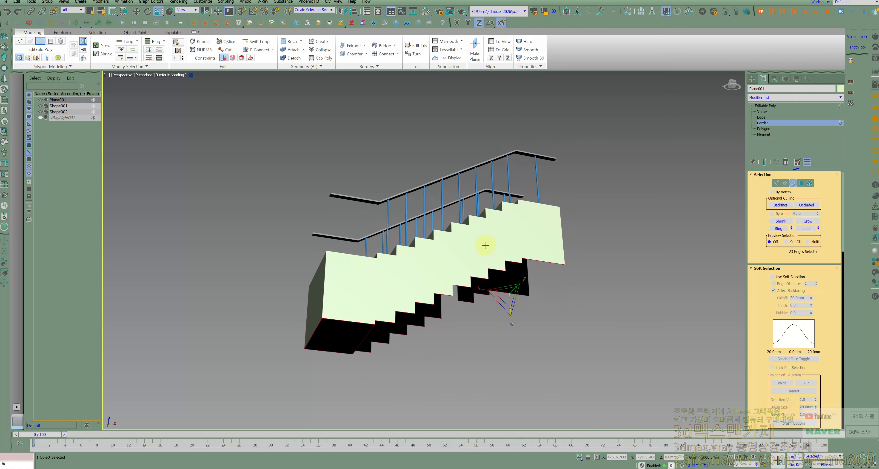
key("ctrl+z")
middle_click_drag(485, 245, 486, 272, "alt")
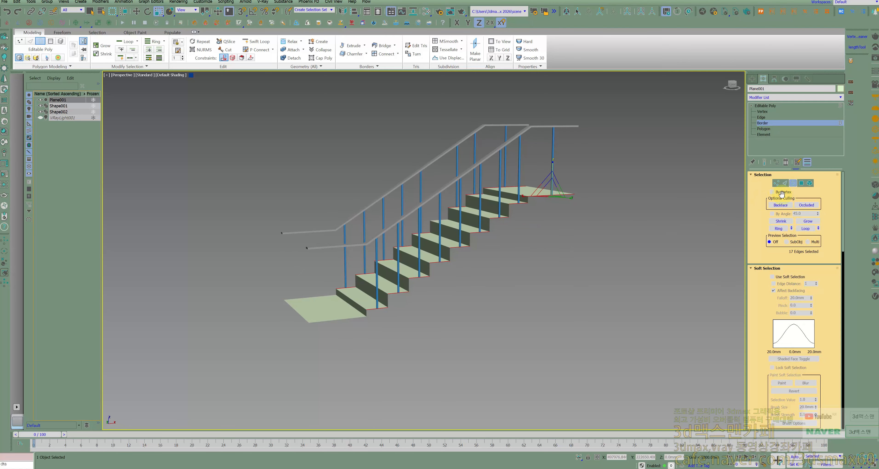
Step: Select all vertices of the stair mesh and weld them to join the landing and steps
left_click(456, 245)
left_click(468, 266)
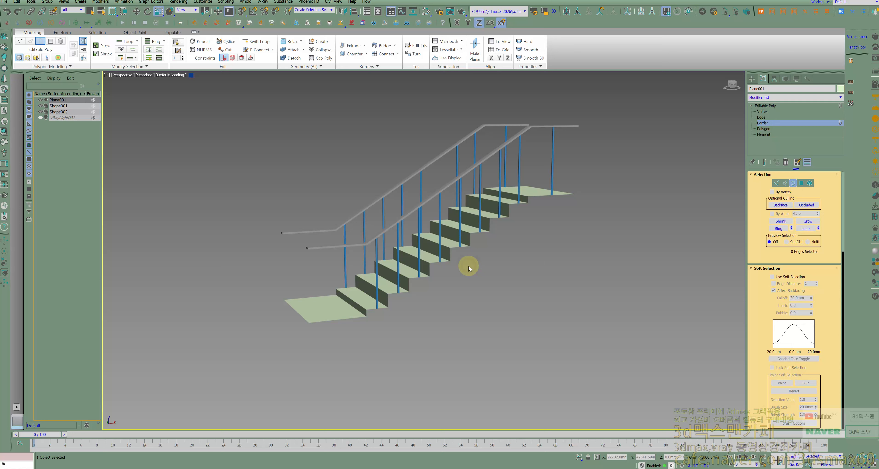
key("1")
key("ctrl+a")
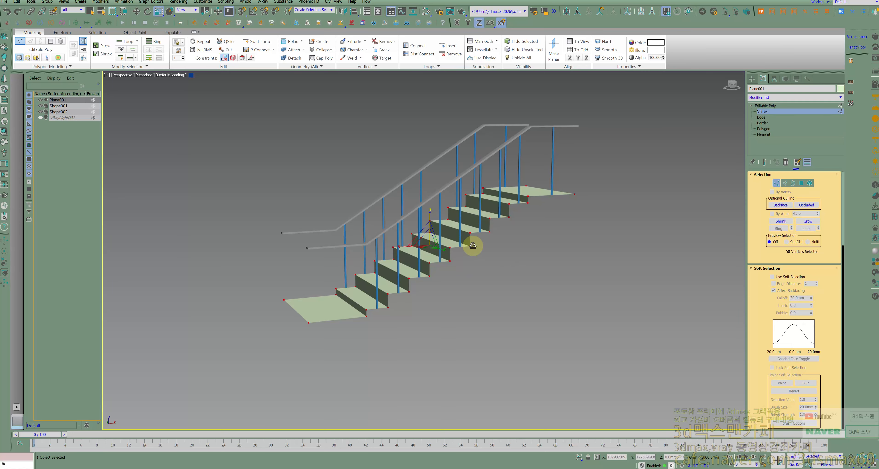
right_click(471, 244)
left_click(459, 297)
Step: Select the continuous outer border of the stair mesh and extrude it straight down to form the side walls
key("3")
left_click(504, 216)
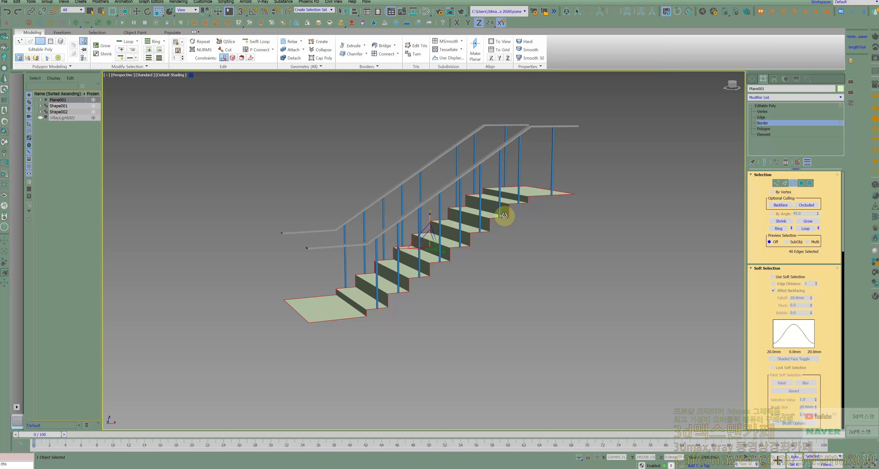
key("w")
left_click_drag(432, 224, 446, 324, "shift")
Step: Flatten the bottom border along Z, raise it to just below the lower landing, and return to object level
key("r")
key("F12")
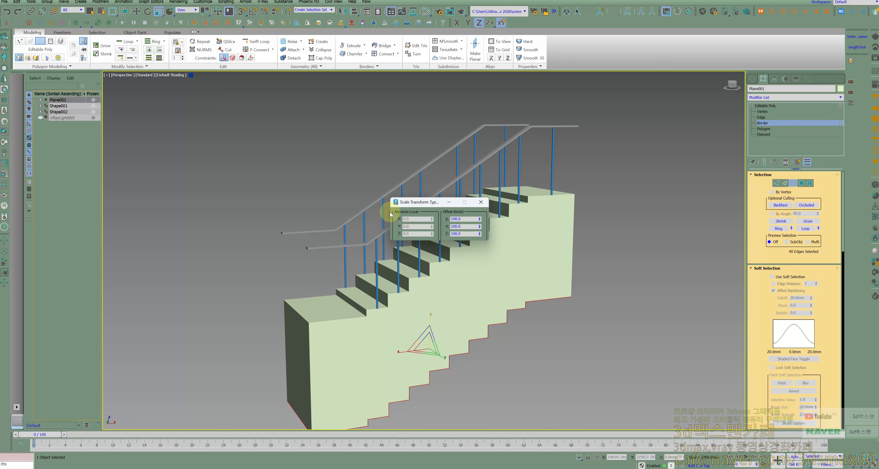
right_click(481, 234)
key("w")
left_click_drag(428, 326, 457, 272)
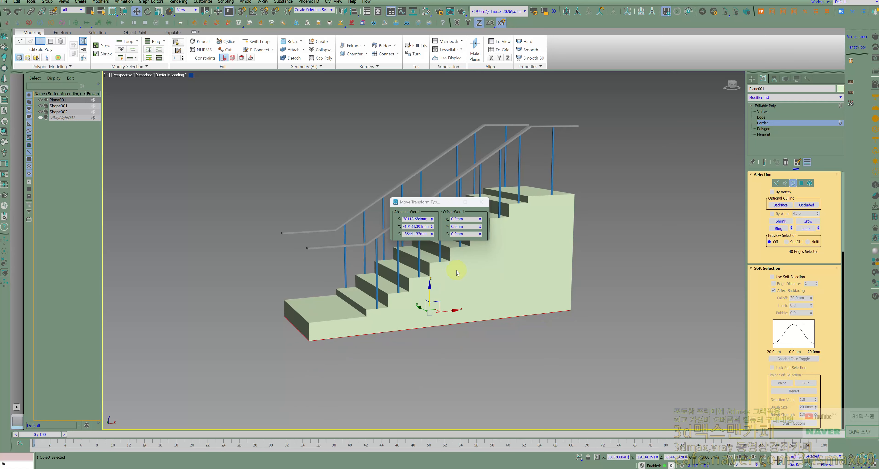
left_click(481, 203)
middle_click_drag(460, 249, 466, 273, "alt")
left_click(783, 185)
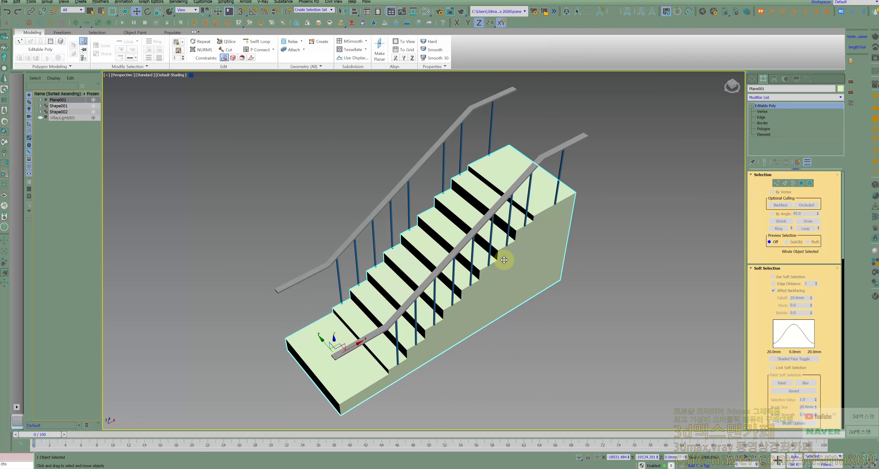